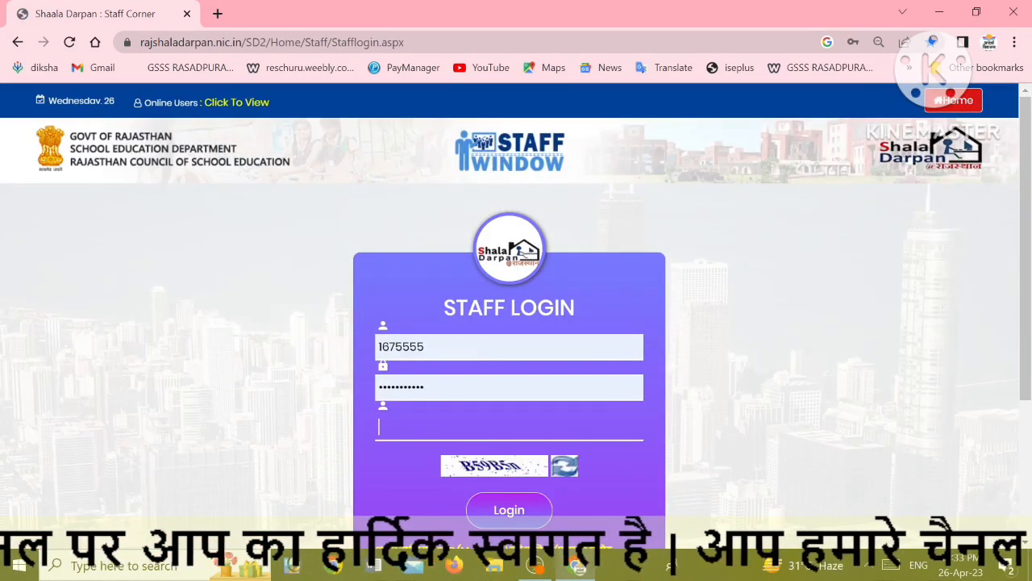
Log in to the Shala Darpan staff portal with the staff ID, password and captcha
key("Caps_Lock")
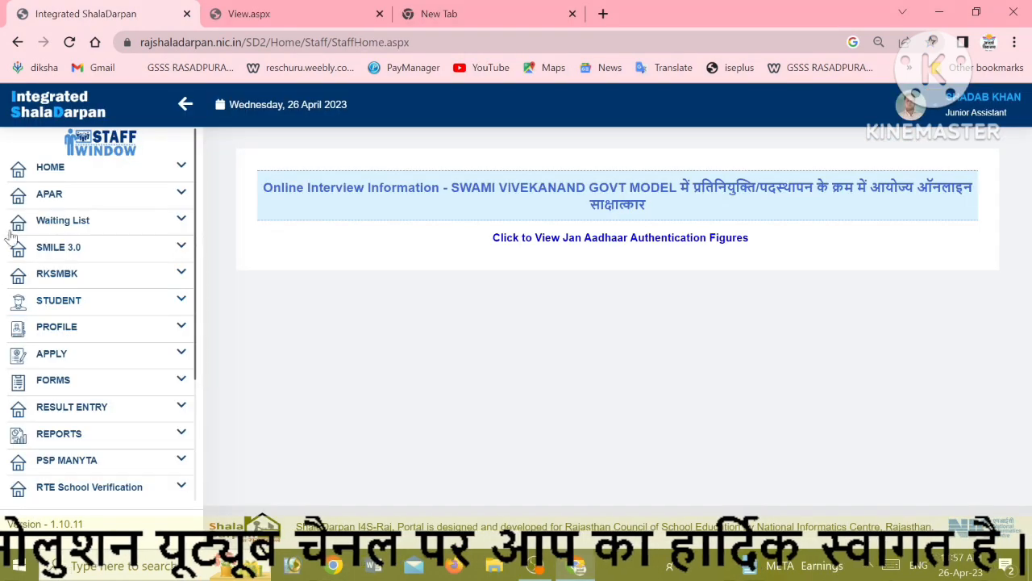
Open APAR > Apar Dashboard for session 2022-23 and look over the staff info
left_click(50, 202)
left_click(50, 228)
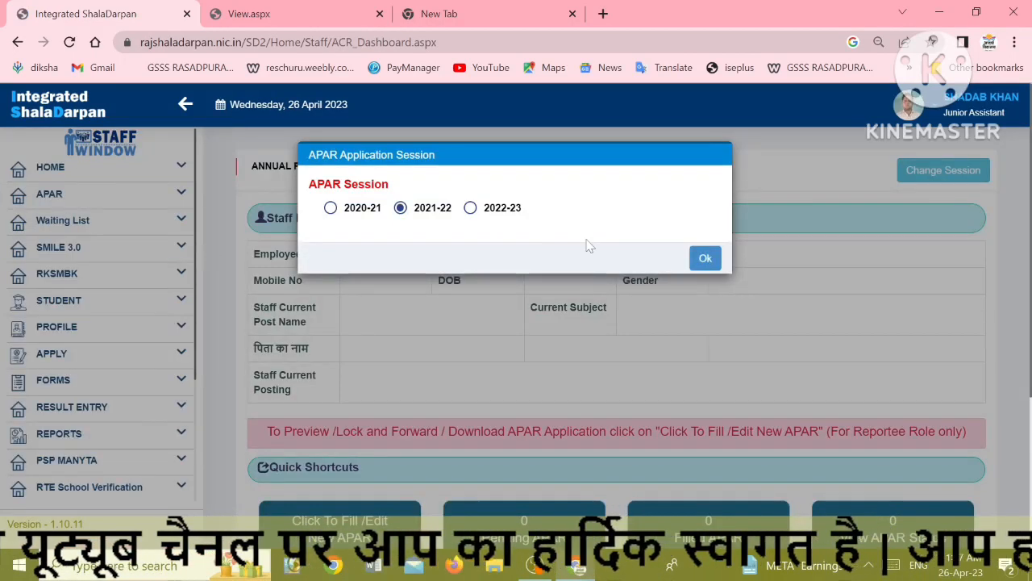
left_click(470, 207)
left_click(705, 259)
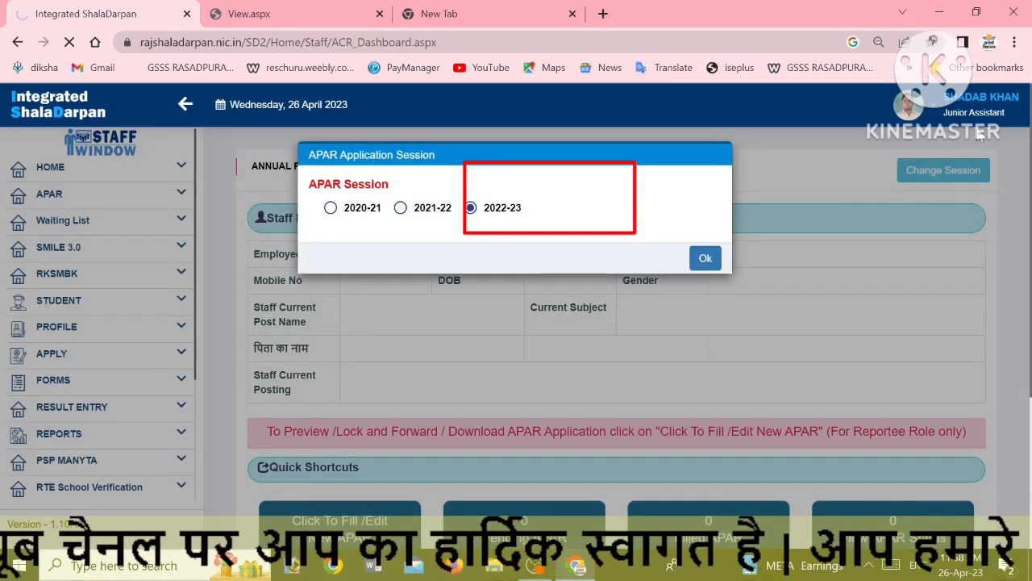
left_click(713, 260)
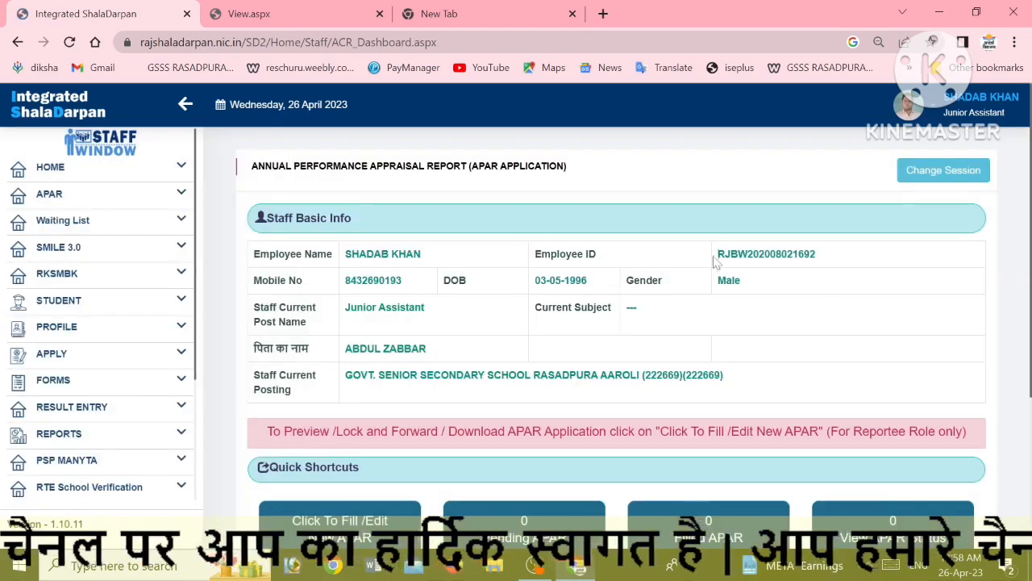
left_click(942, 177)
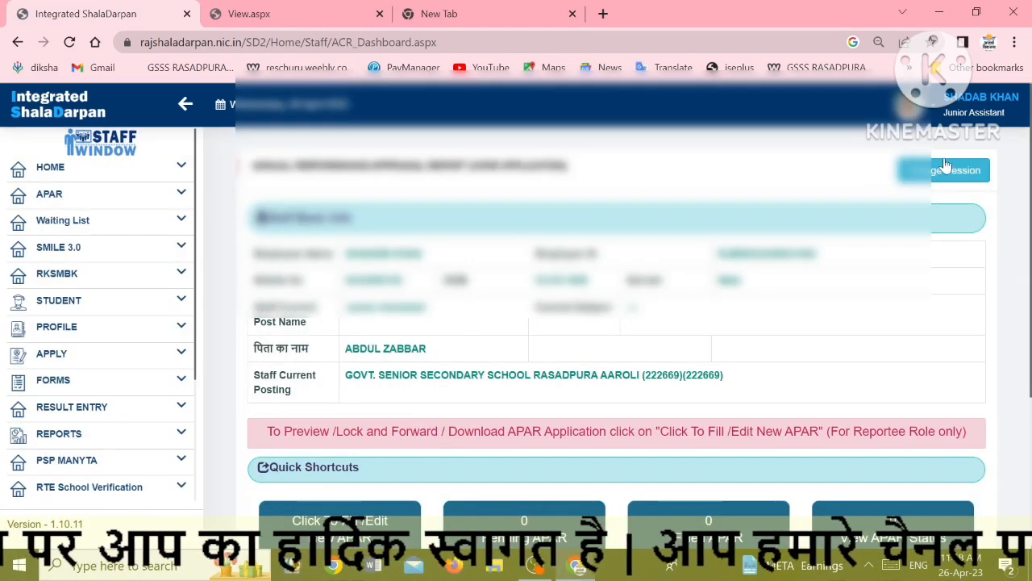
scroll(930, 310, "down", 1)
scroll(903, 321, "up", 1)
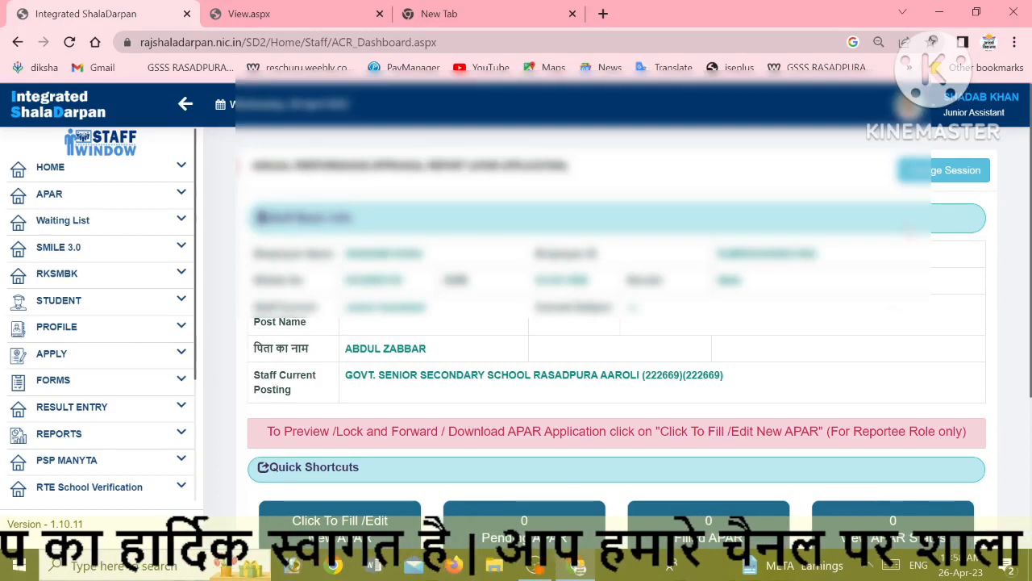
scroll(621, 367, "down", 1)
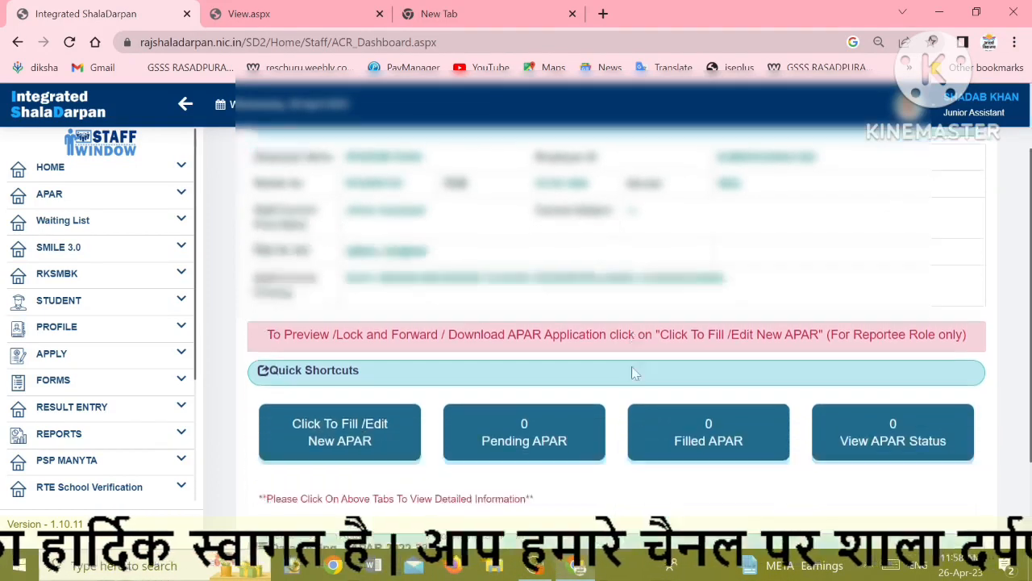
scroll(632, 366, "down", 1)
Start a new APAR and choose the मंत्रालयिक एवं अन्य अधिनस्थ कार्मिक staff category
left_click(351, 377)
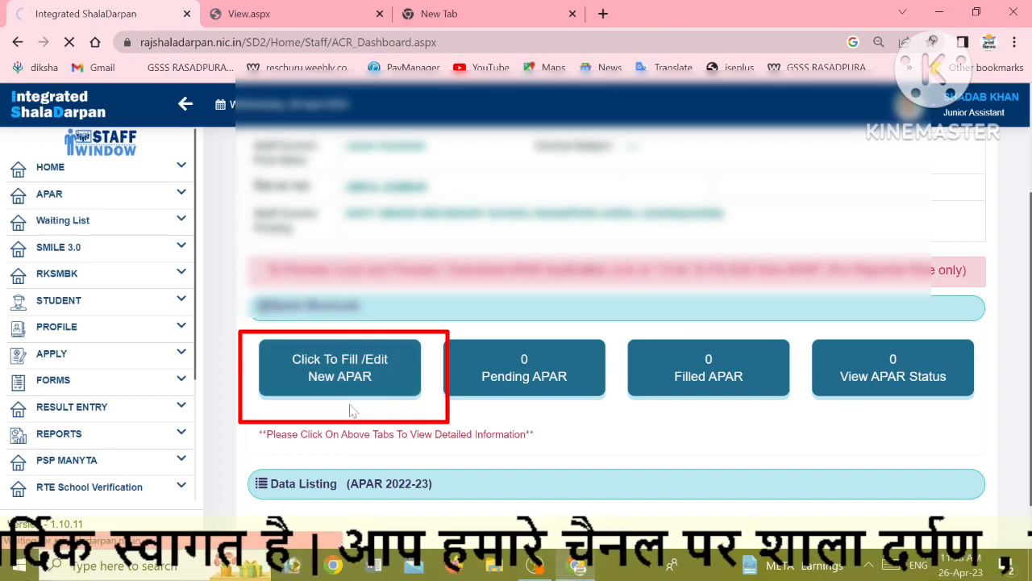
scroll(553, 415, "down", 1)
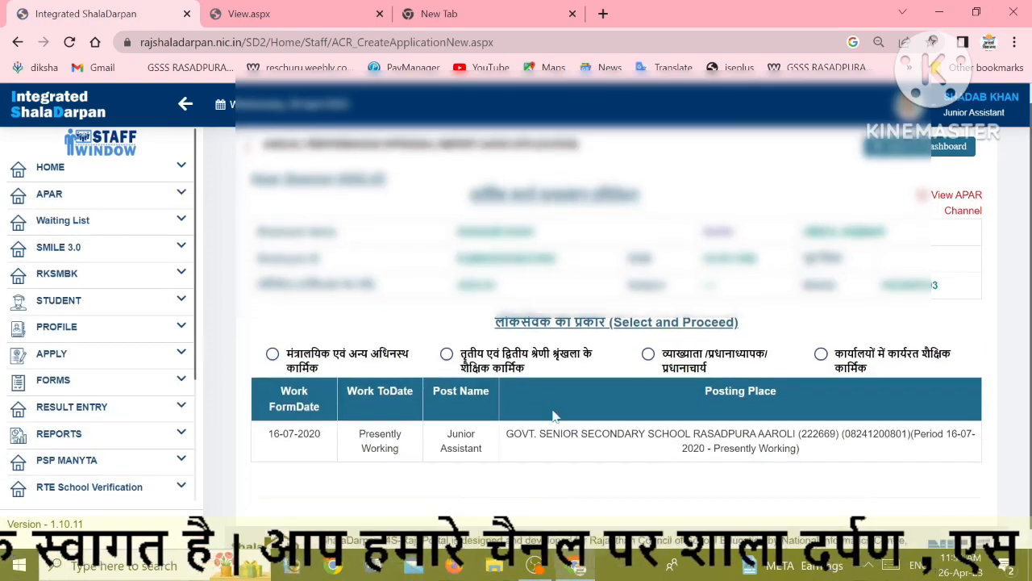
scroll(553, 415, "down", 1)
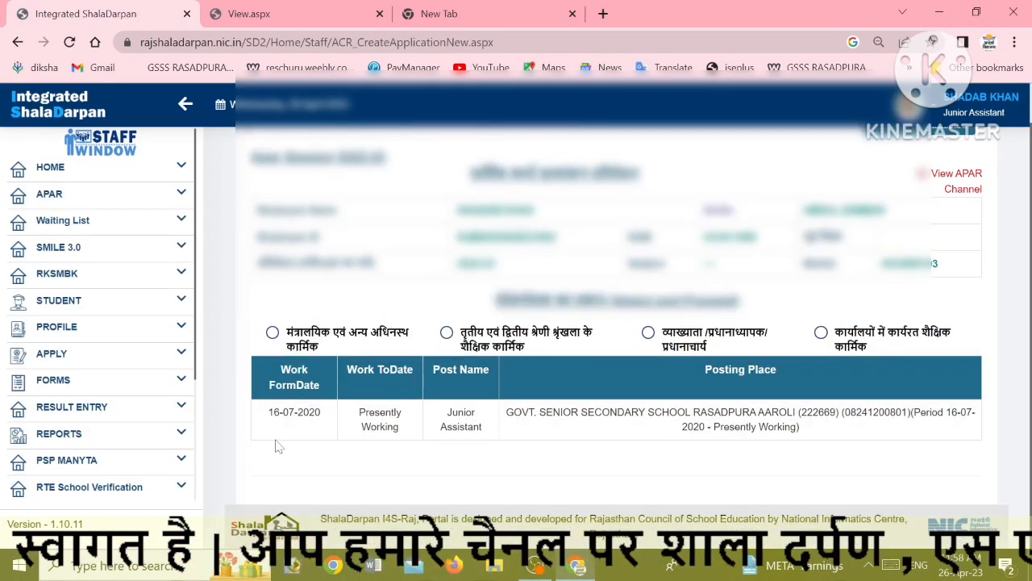
left_click(274, 335)
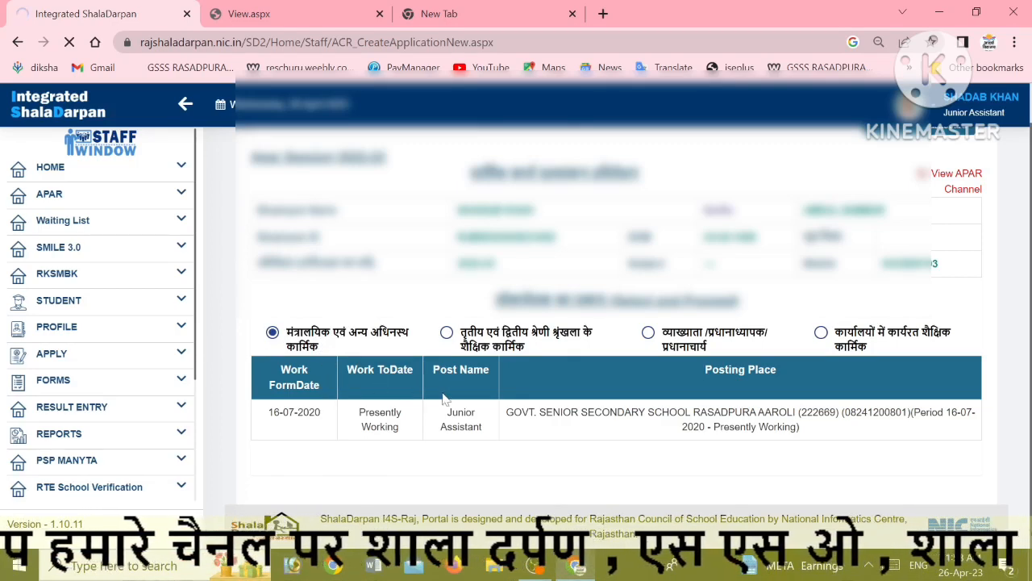
scroll(467, 399, "up", 2)
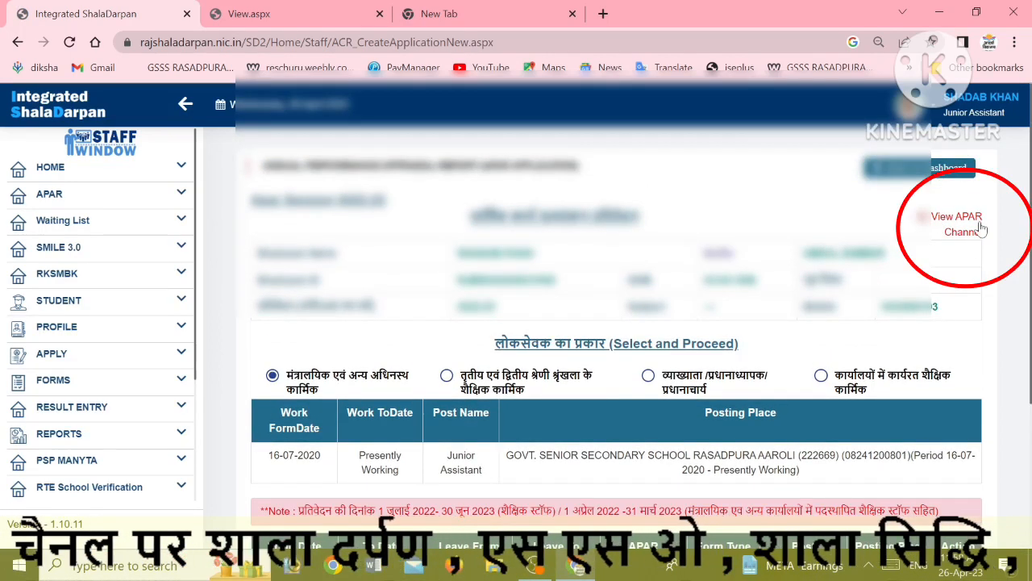
Open APAR_CHANNEL_2021_22.pdf and highlight the junior assistant and मुख्यालय entries in rows 1-4
left_click(959, 223)
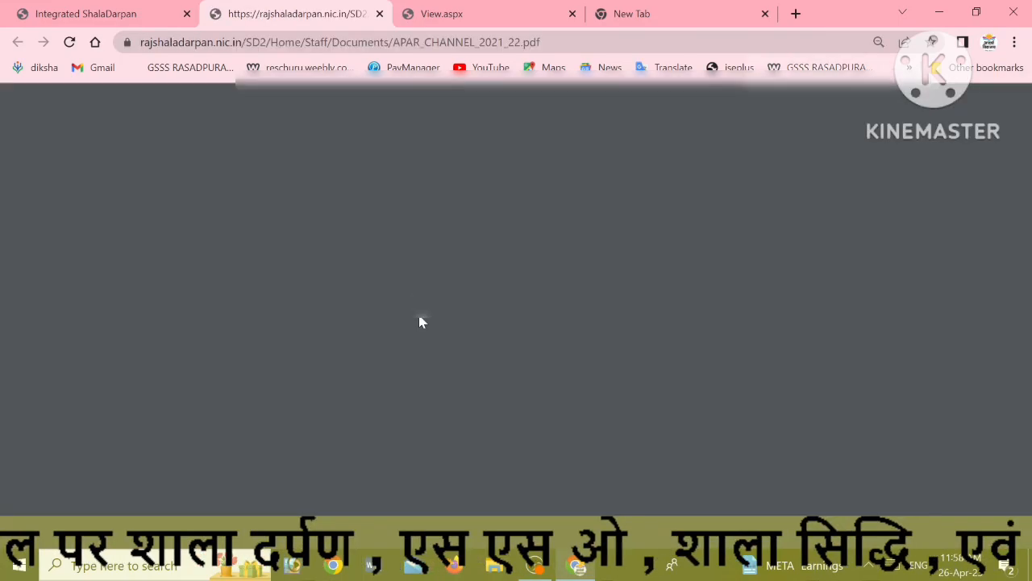
scroll(488, 338, "down", 5)
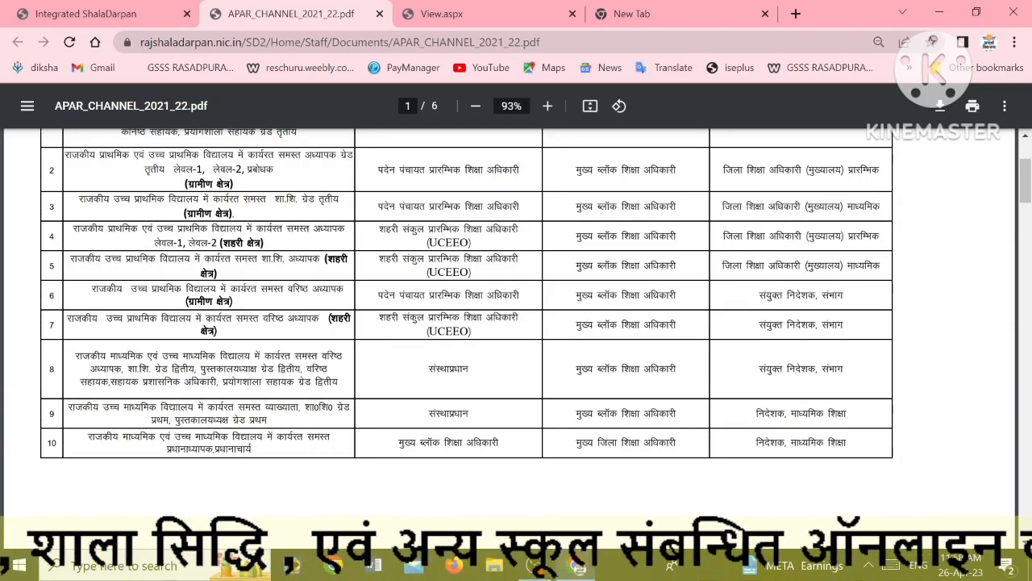
scroll(517, 323, "up", 2)
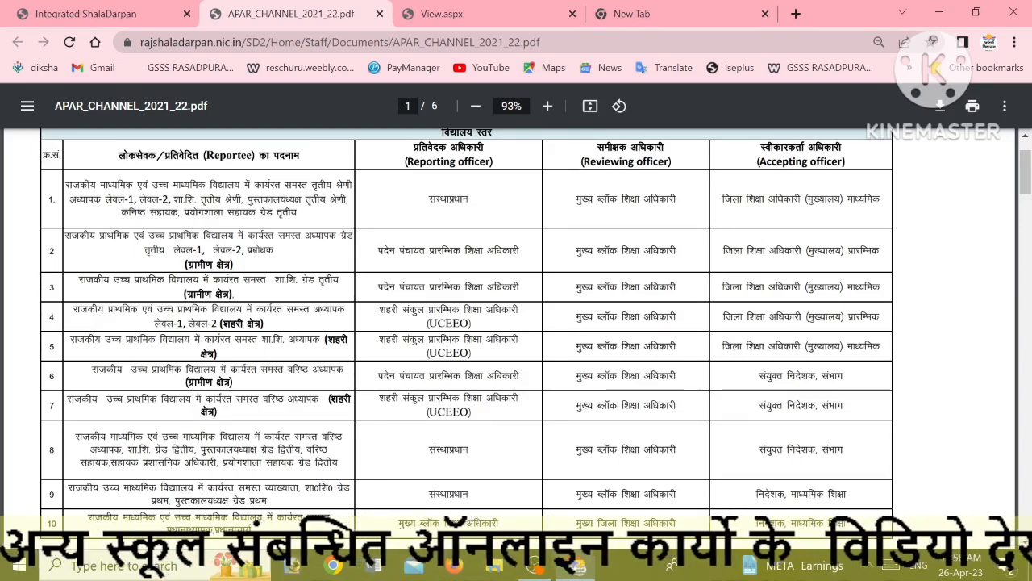
left_click_drag(121, 212, 173, 212)
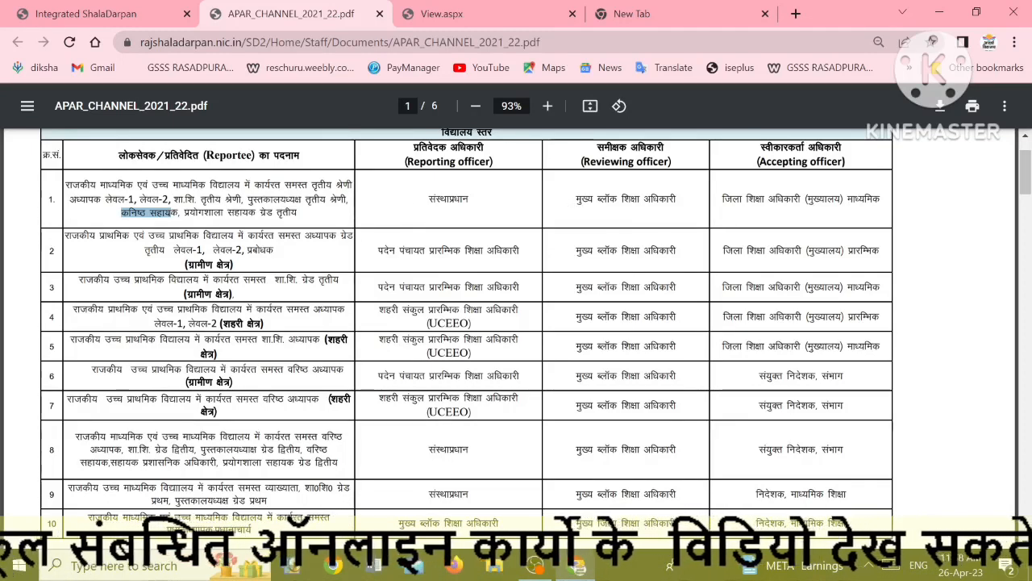
double_click(823, 199)
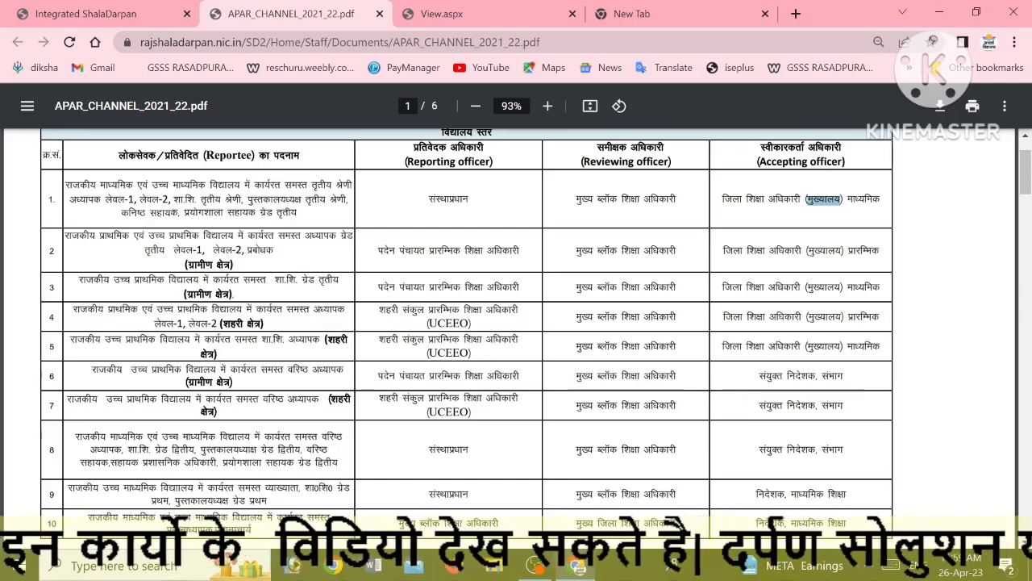
double_click(821, 252)
left_click_drag(807, 288, 843, 289)
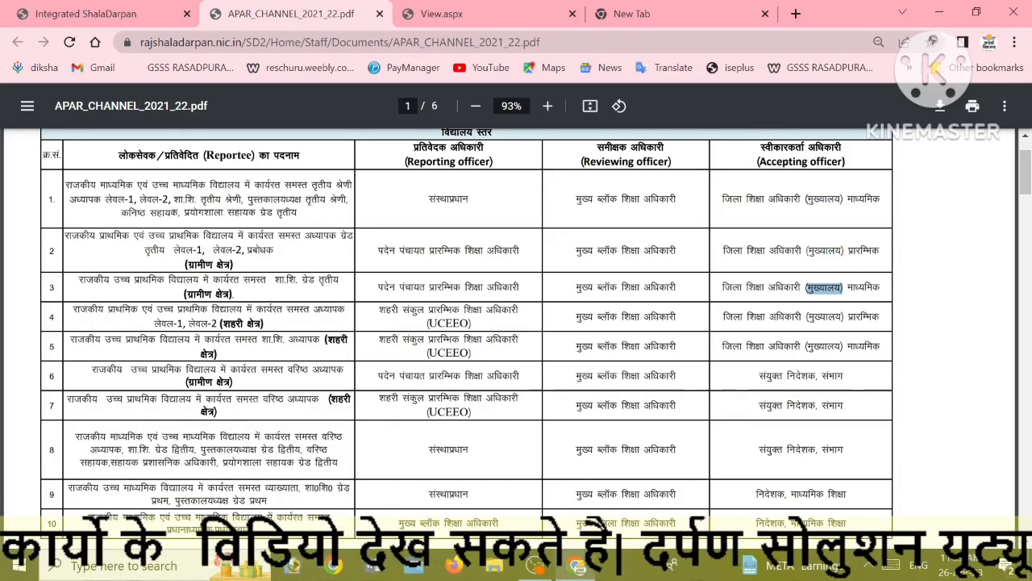
left_click_drag(807, 317, 844, 317)
Highlight row 1's reportee description, संस्थाप्रधान reporting officer and reviewing/accepting officers
scroll(381, 473, "down", 2)
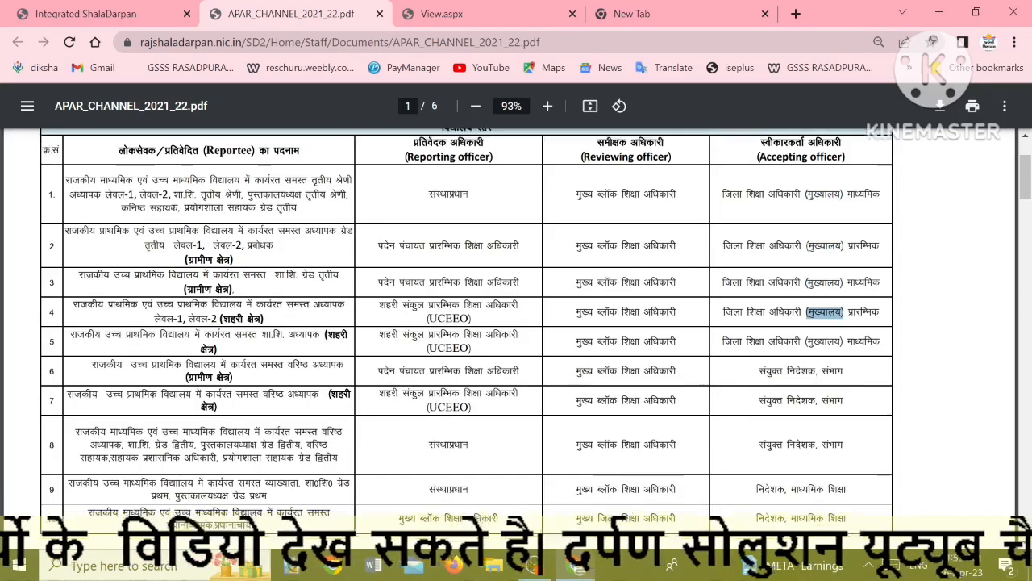
scroll(382, 473, "up", 2)
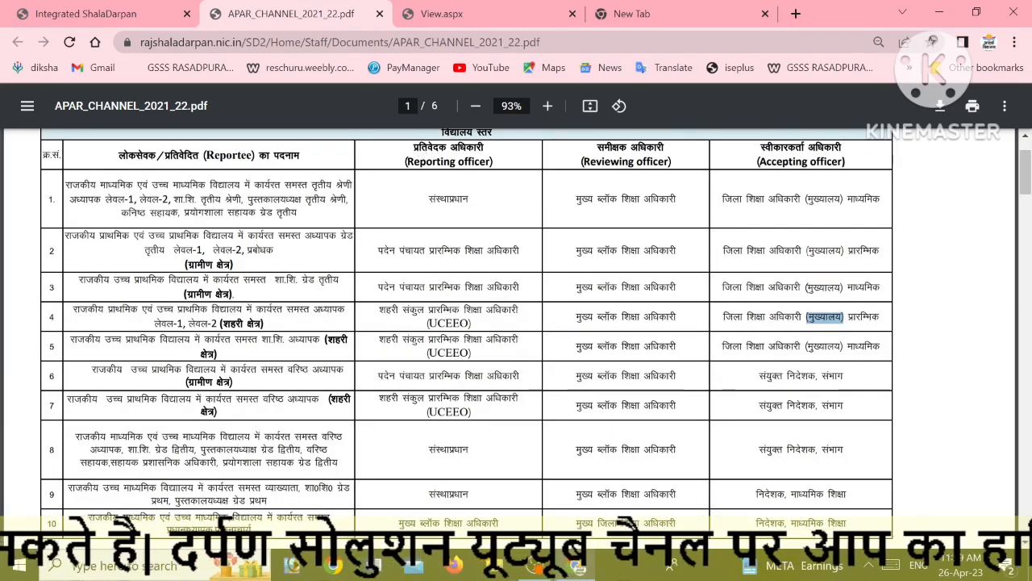
double_click(863, 198)
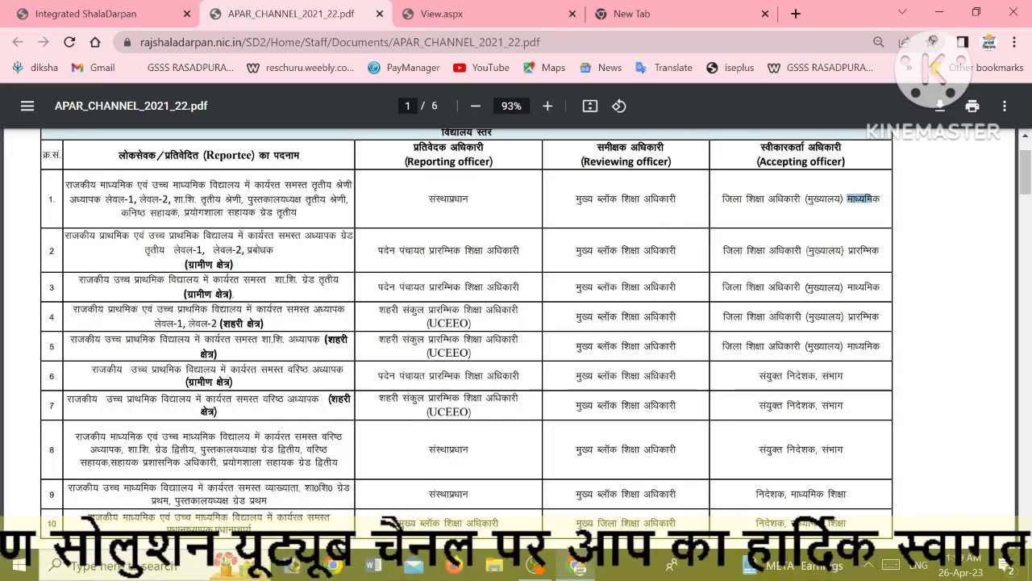
left_click_drag(67, 185, 326, 199)
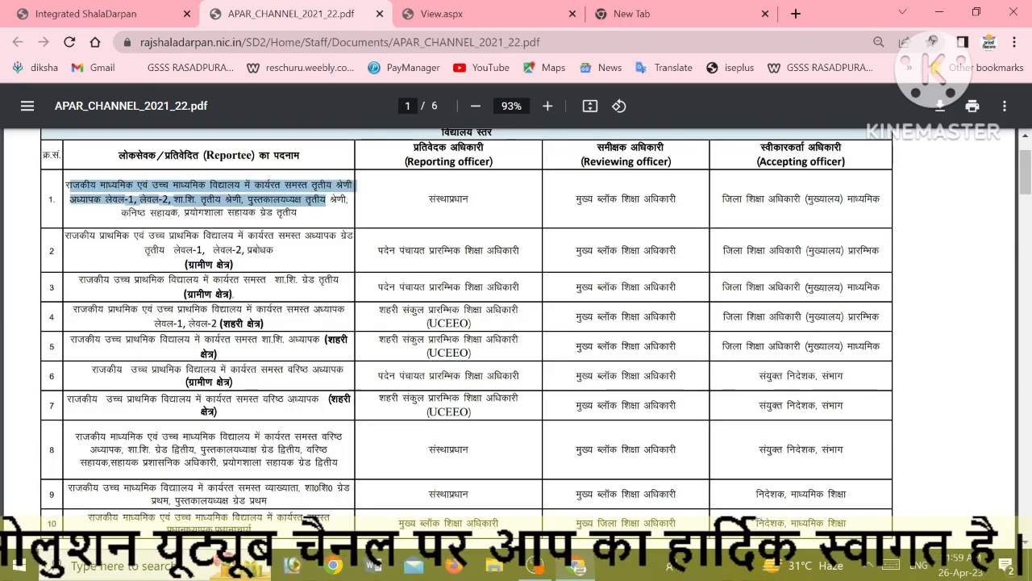
left_click_drag(121, 212, 171, 212)
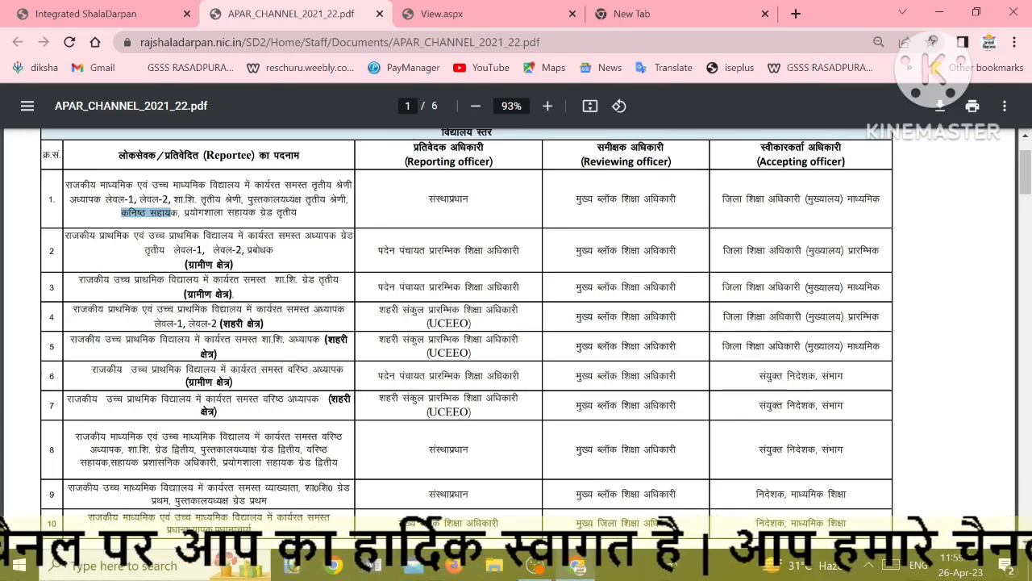
left_click_drag(429, 200, 640, 199)
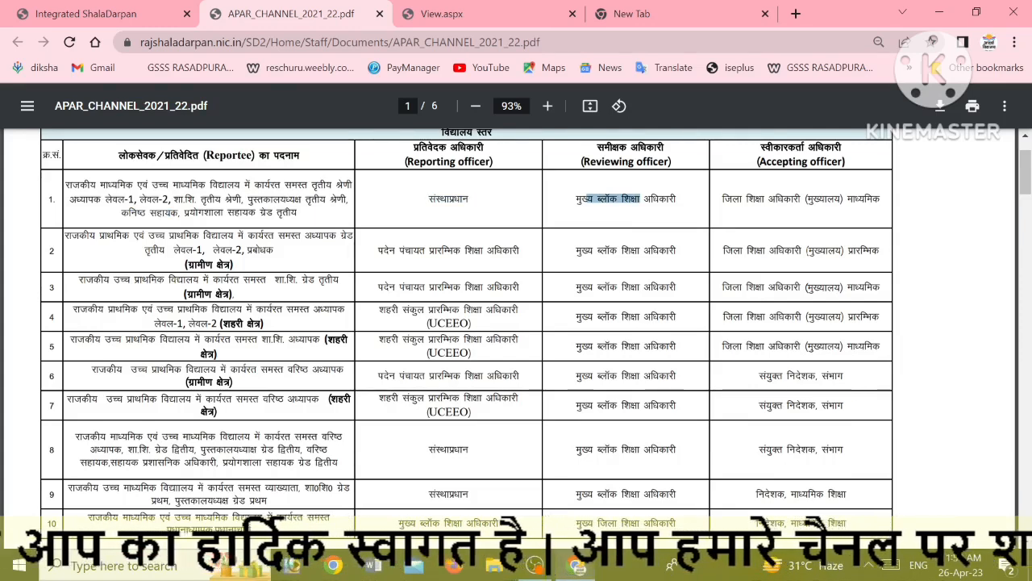
left_click_drag(839, 200, 880, 200)
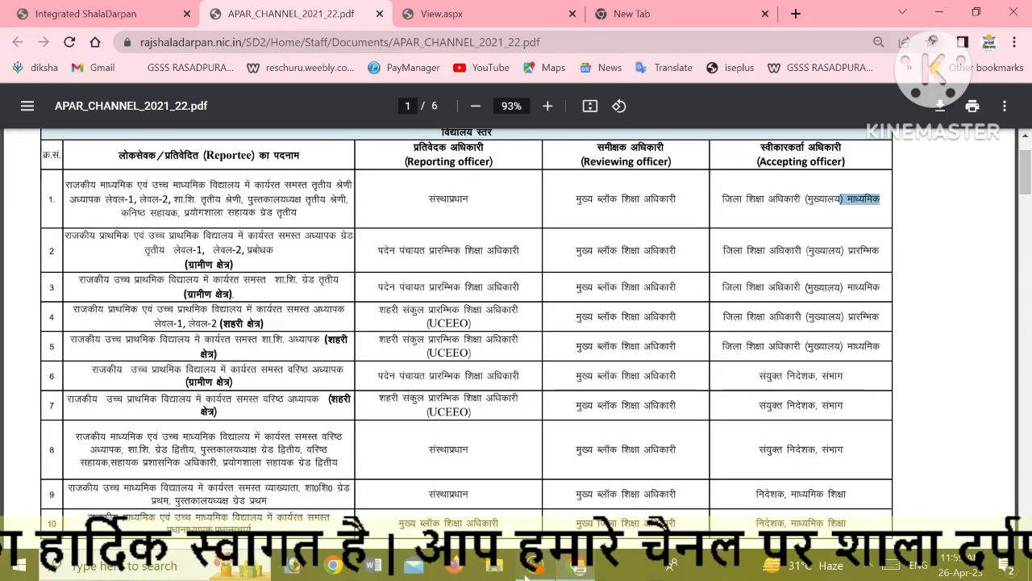
Return to the APAR application and highlight the reporting periods in the note
left_click(97, 16)
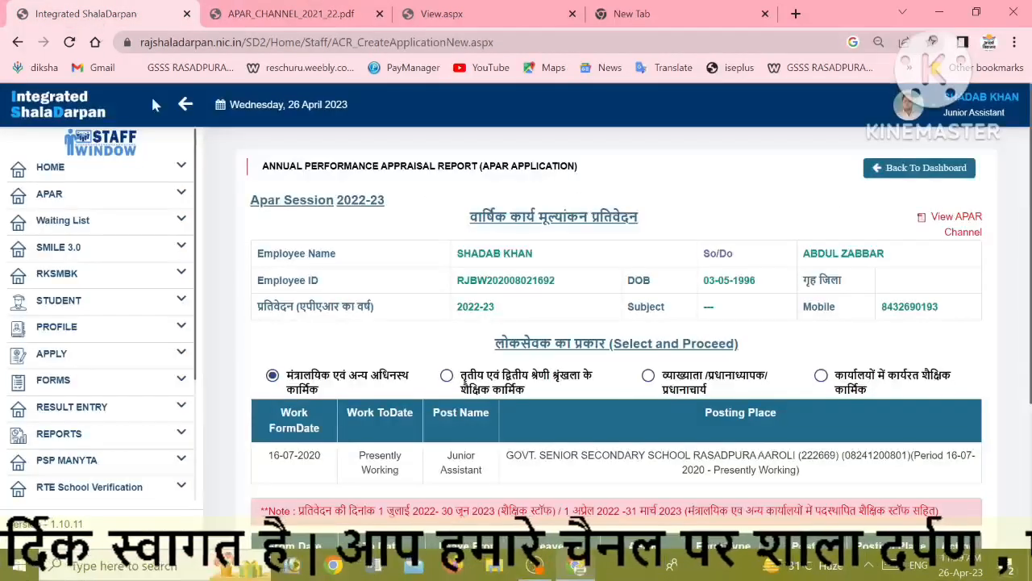
scroll(520, 403, "down", 2)
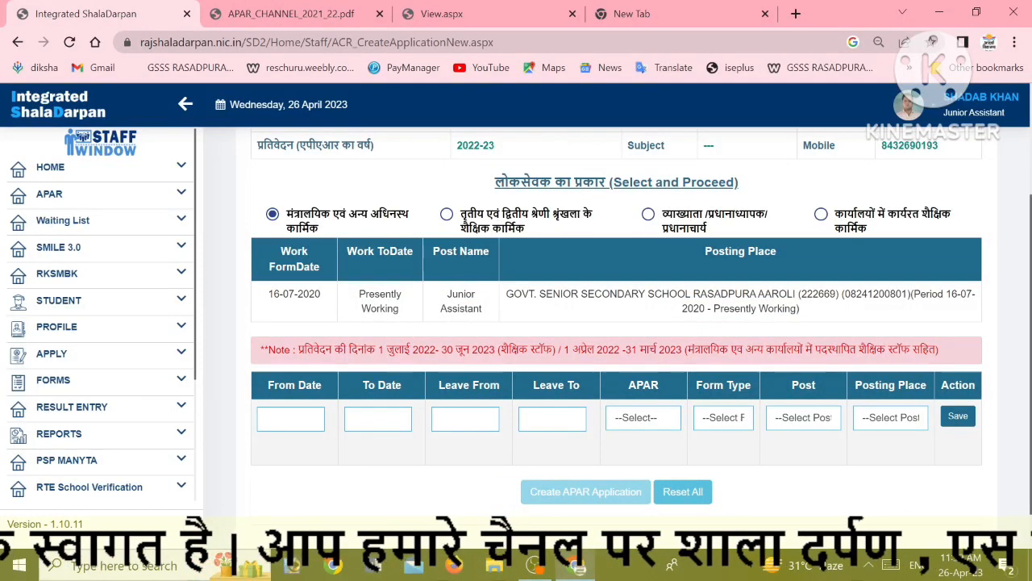
left_click(290, 419)
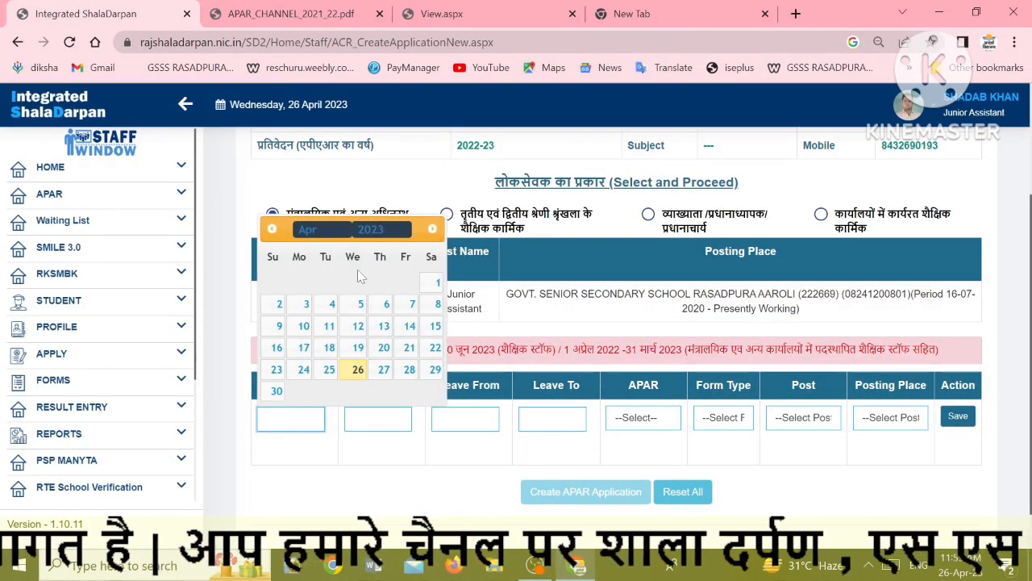
left_click(369, 230)
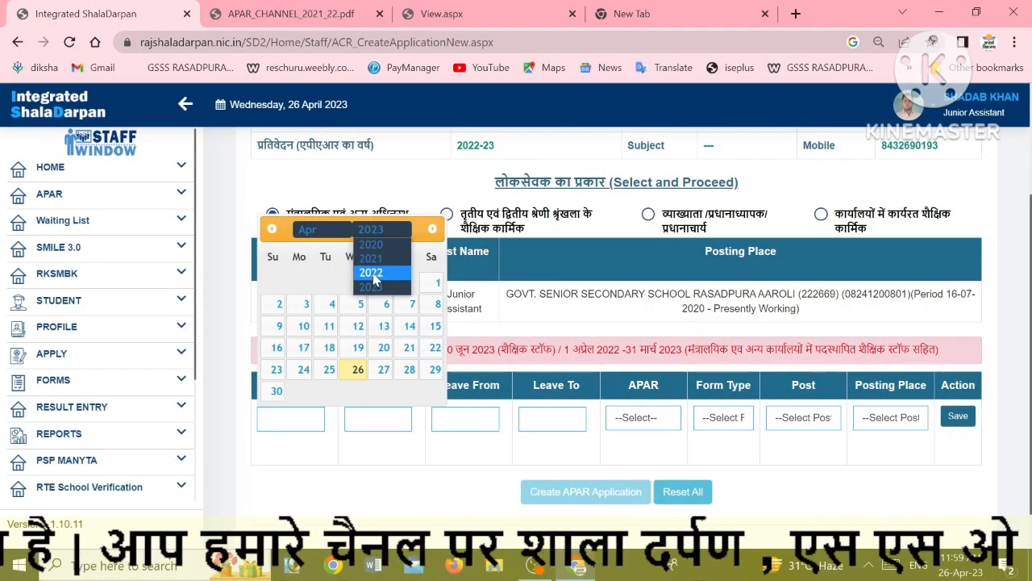
left_click(372, 275)
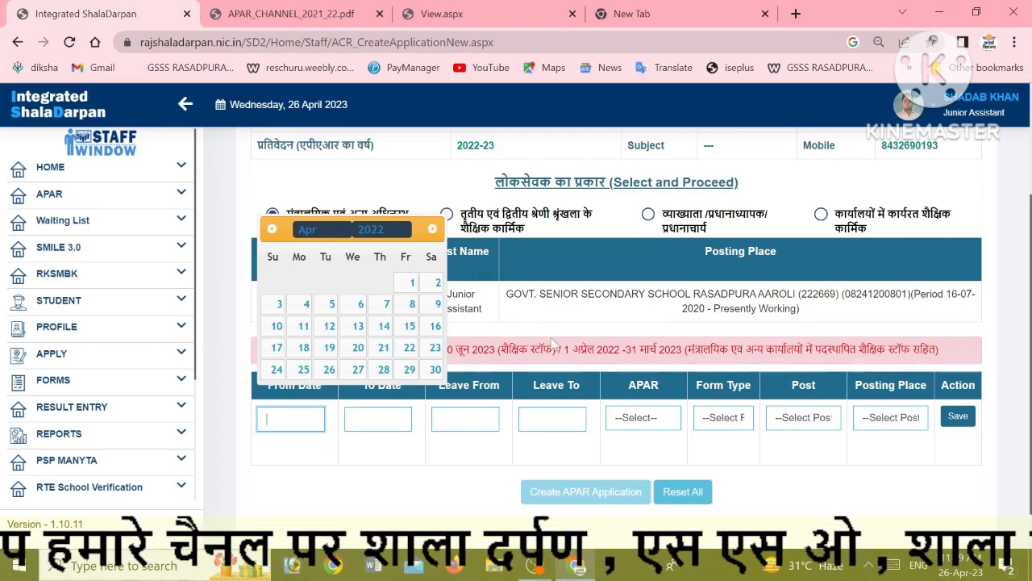
left_click_drag(564, 349, 682, 352)
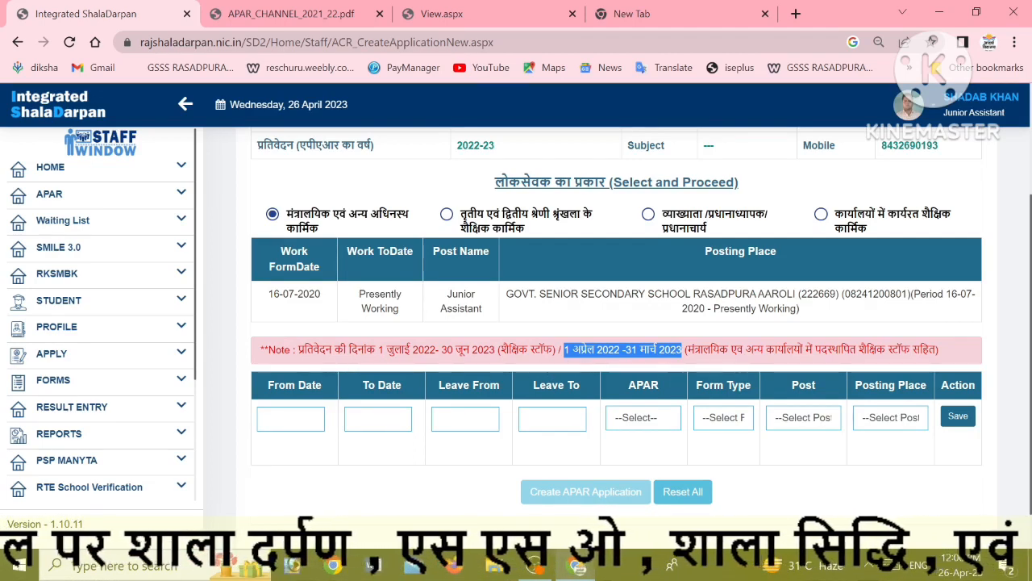
left_click_drag(379, 350, 501, 350)
left_click_drag(564, 350, 689, 349)
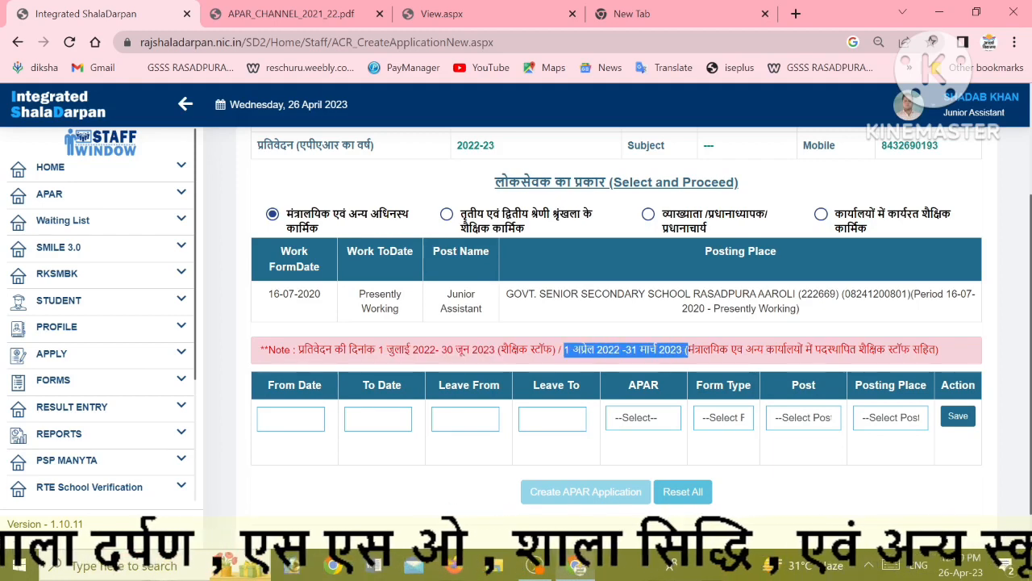
Set the From Date to 01-04-2022 and the To Date to 31-03-2023
left_click(290, 419)
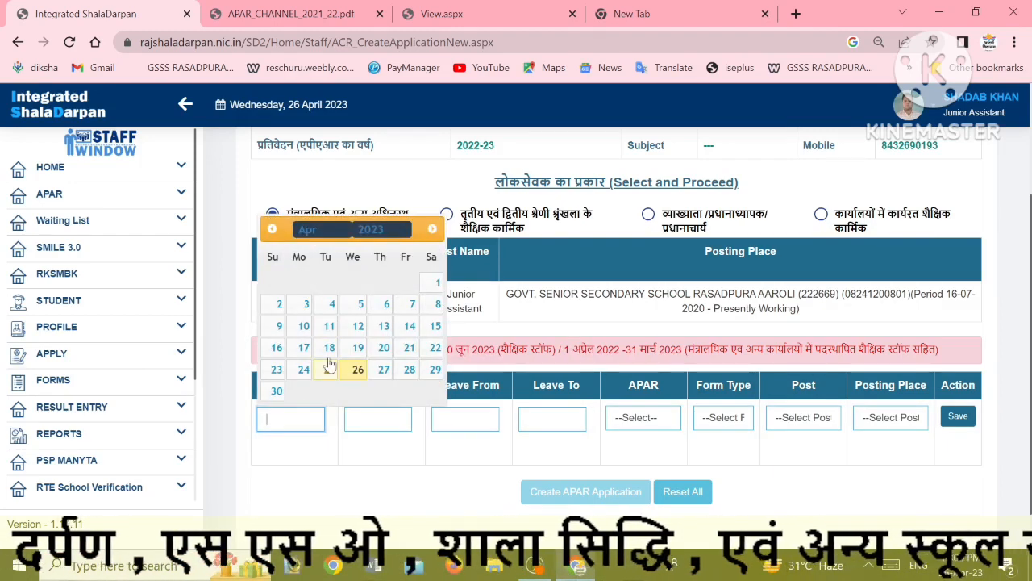
left_click(390, 235)
left_click(379, 275)
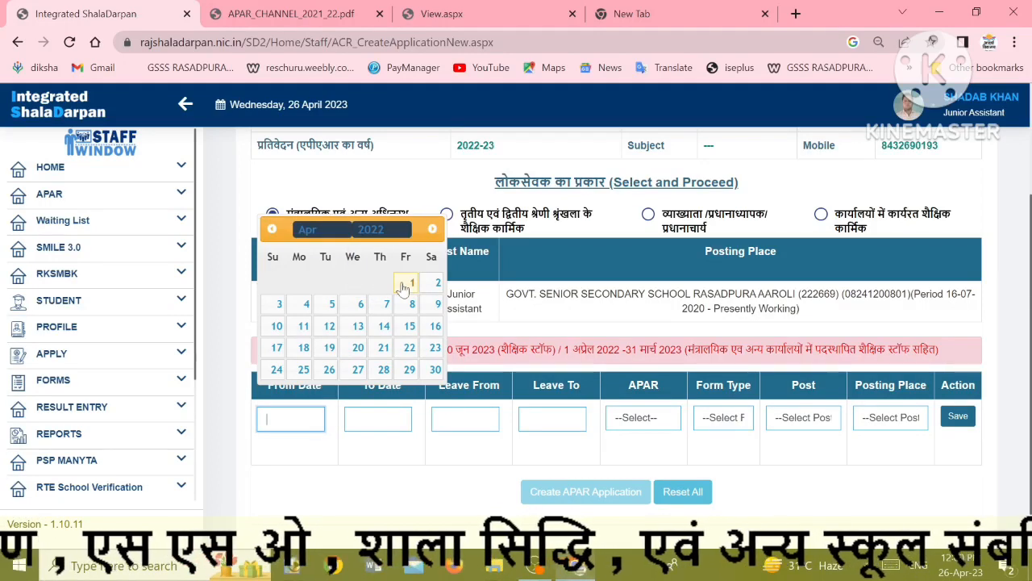
left_click(411, 283)
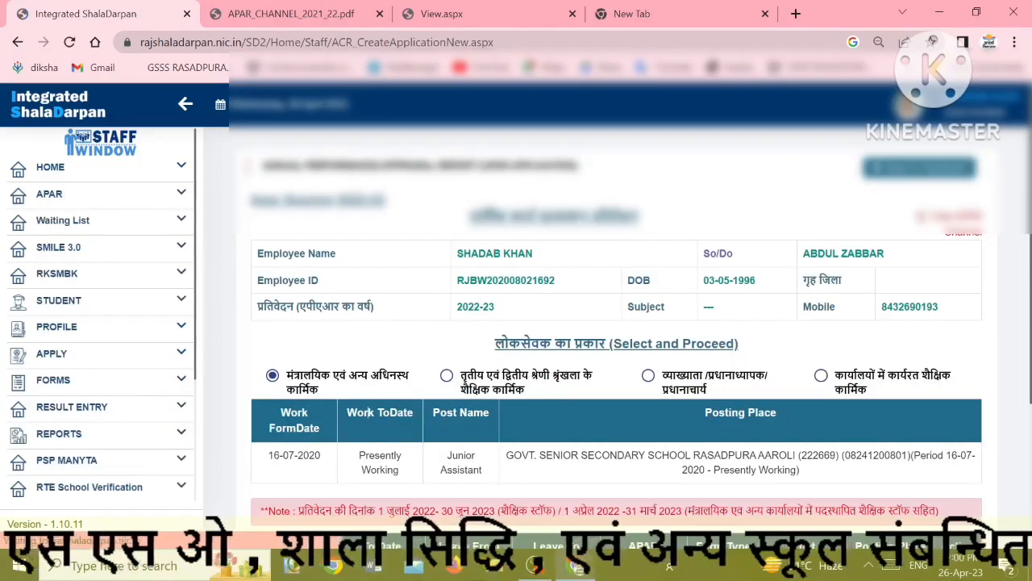
scroll(420, 379, "down", 3)
left_click(394, 370)
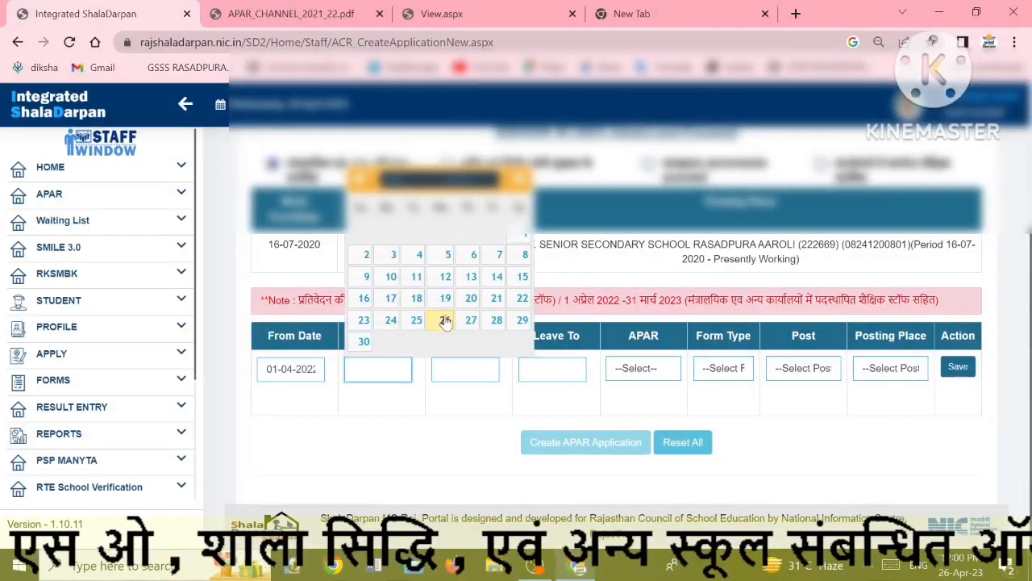
left_click(408, 184)
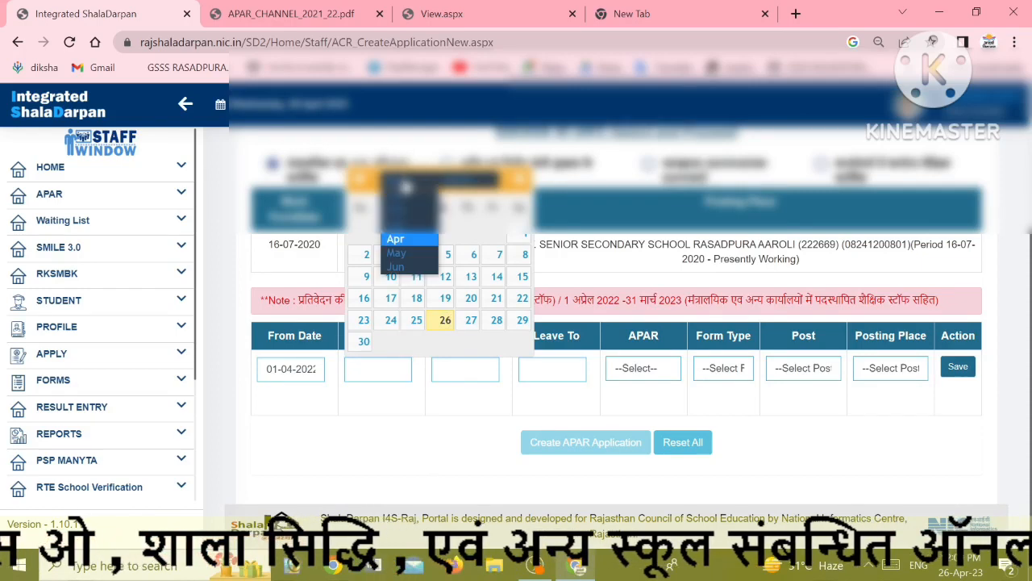
left_click(397, 232)
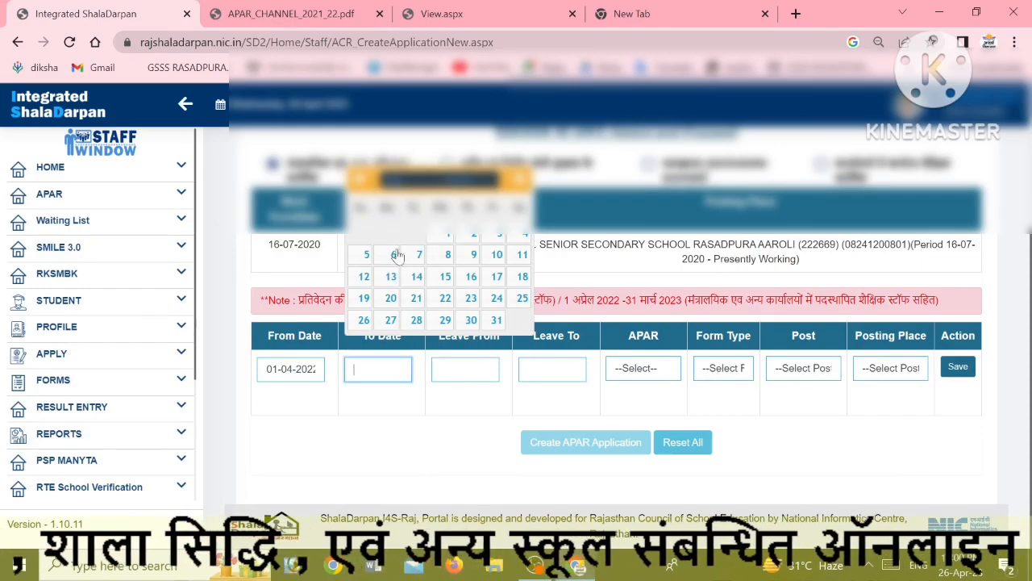
left_click(497, 320)
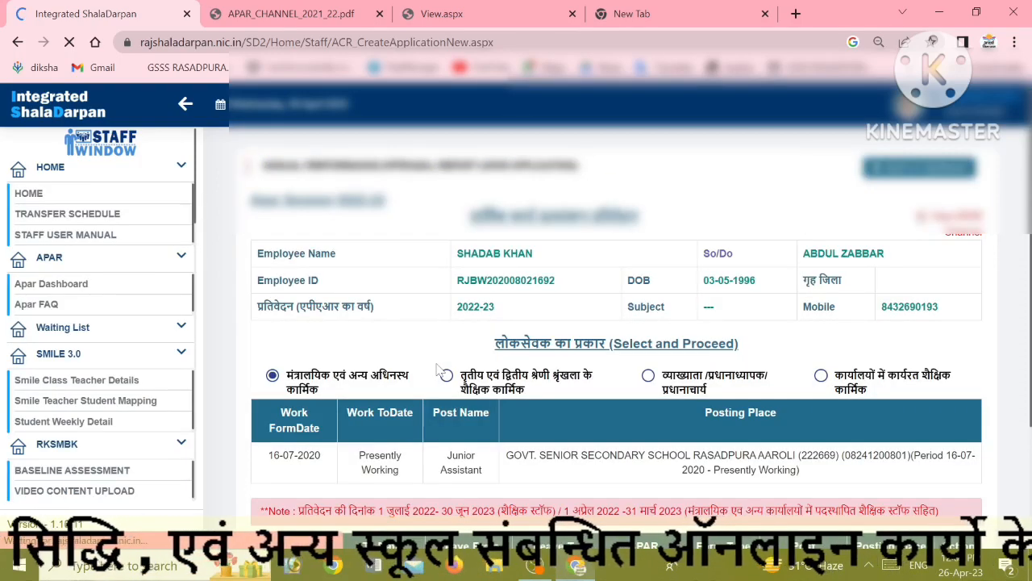
scroll(486, 378, "down", 3)
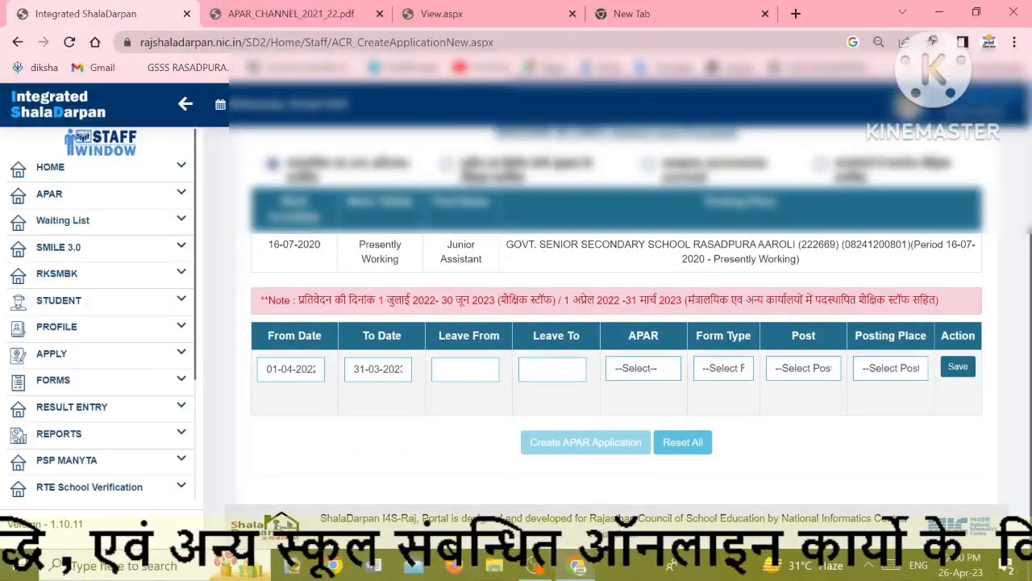
Mark the APAR as to be entered with form type 'अधीनस्थ एवं मंत्रालयिक सेवा के लिए'
left_click(626, 375)
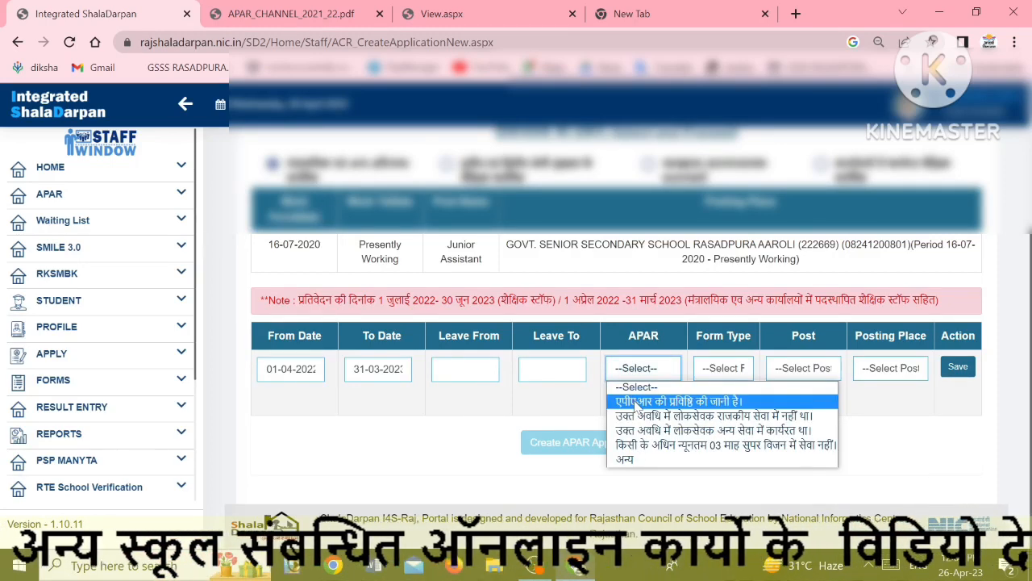
left_click(637, 403)
left_click(730, 370)
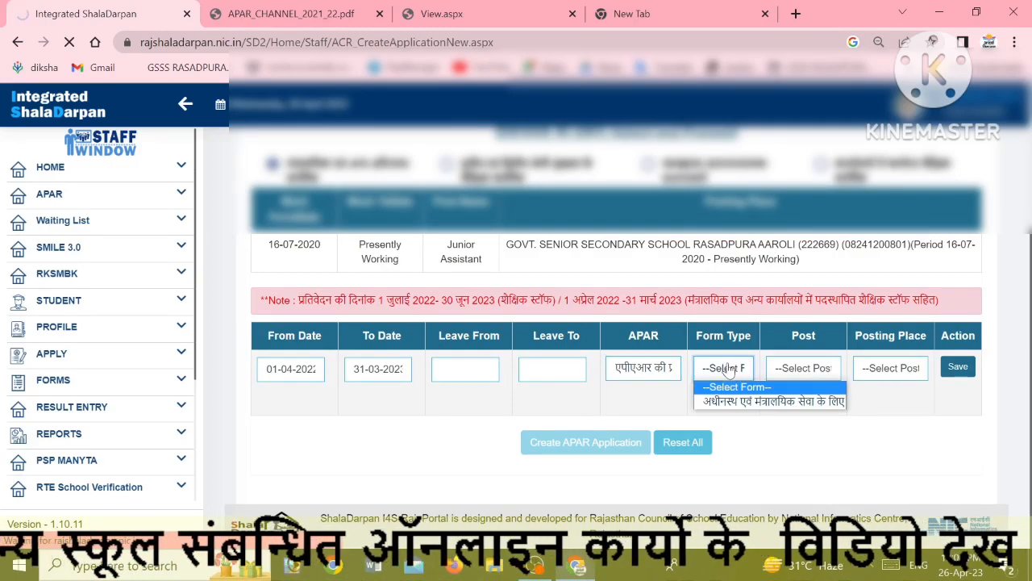
left_click(763, 402)
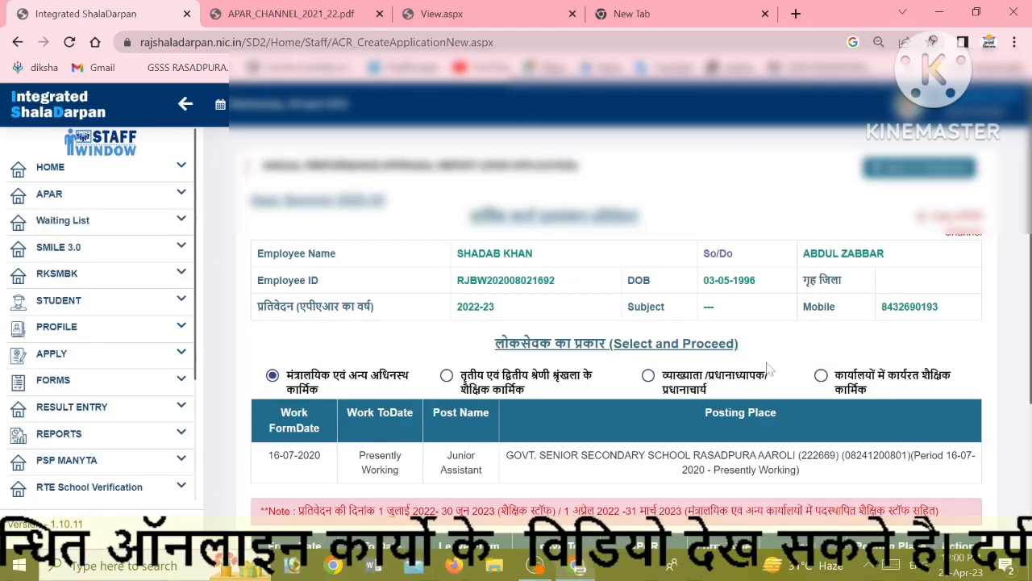
scroll(768, 369, "down", 2)
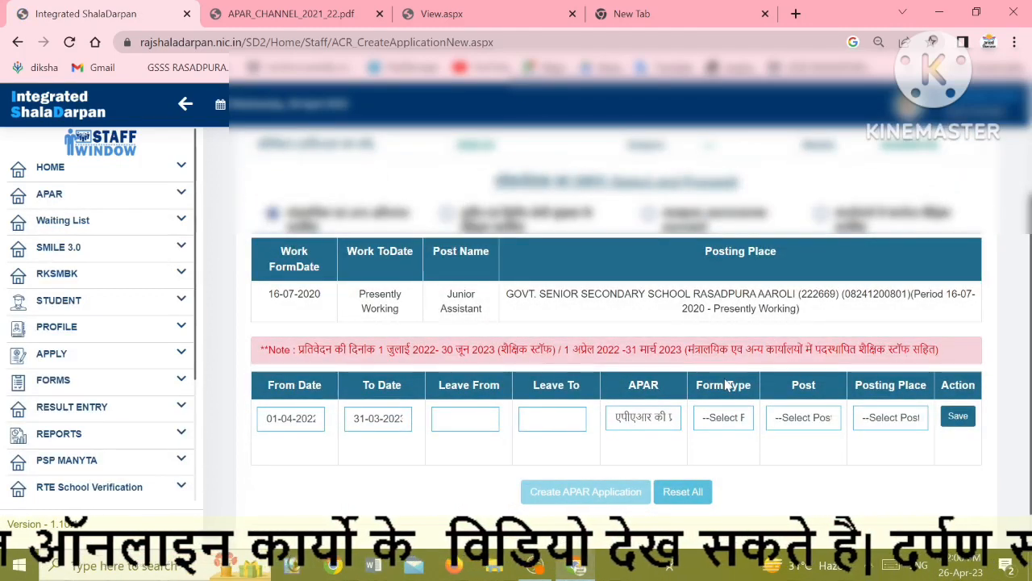
left_click(735, 427)
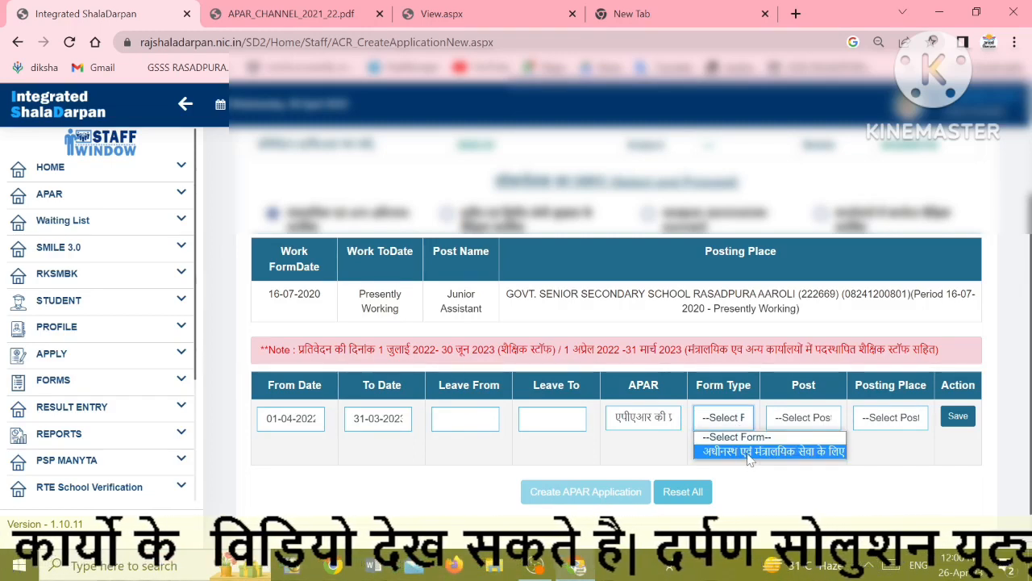
left_click(747, 454)
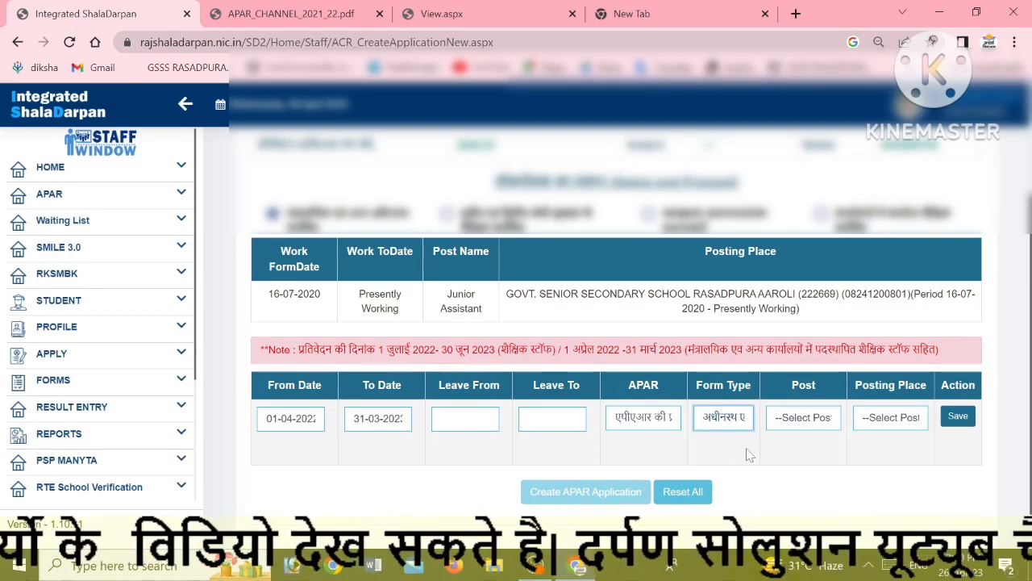
Choose post Junior Assistant and the Rasadpura Aaroli senior secondary school posting, then save
left_click(807, 420)
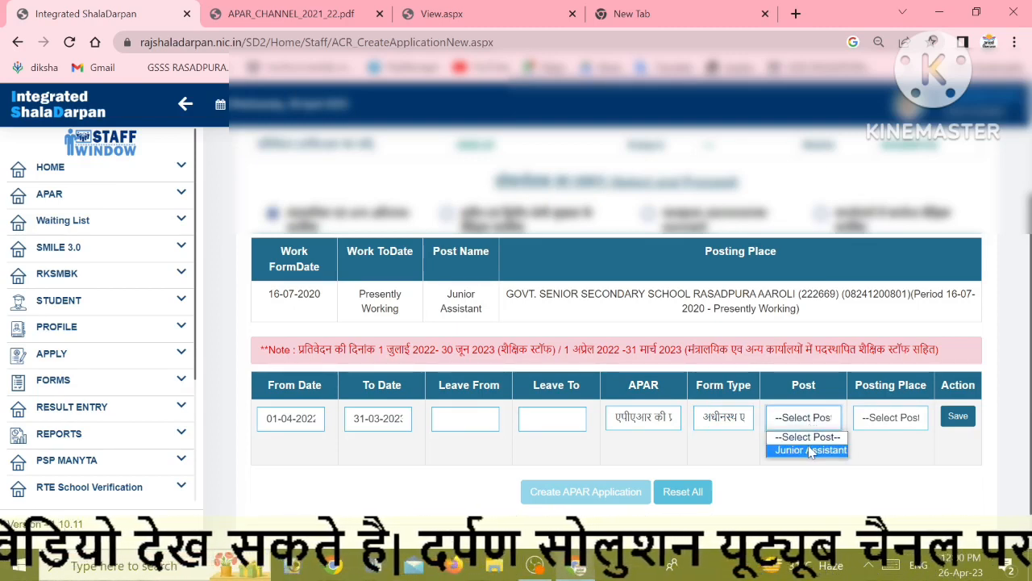
left_click(811, 450)
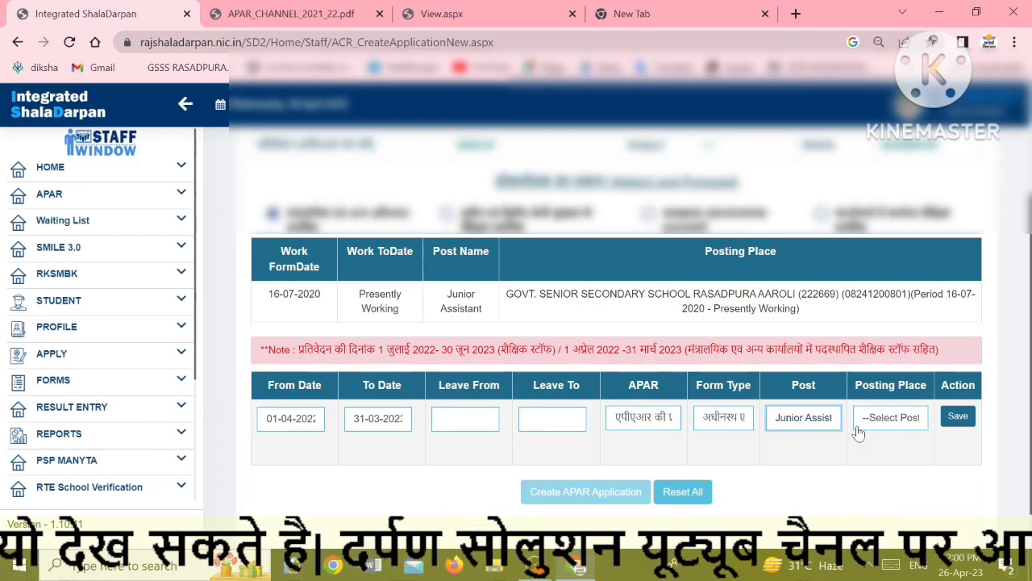
left_click(884, 427)
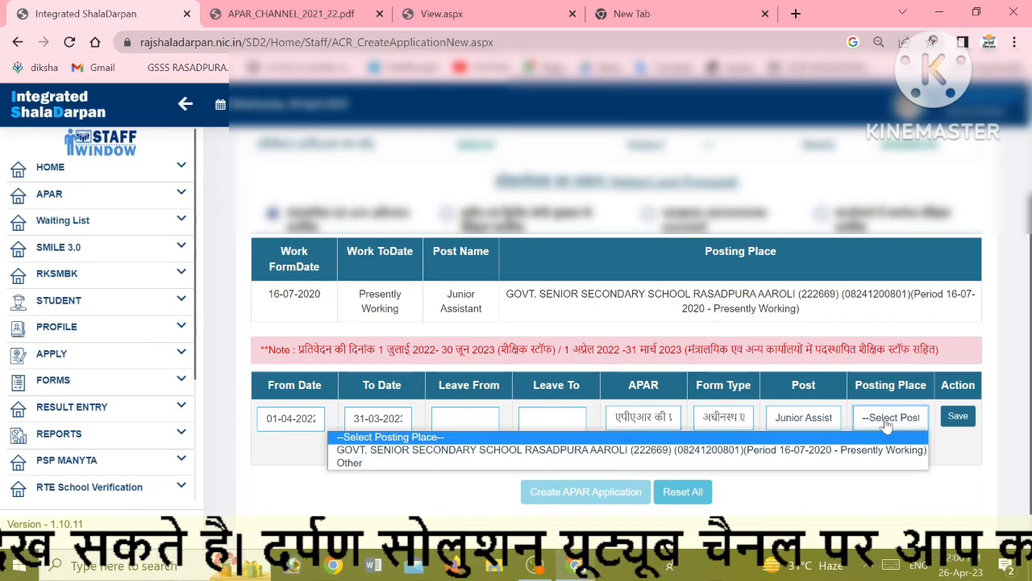
left_click(887, 451)
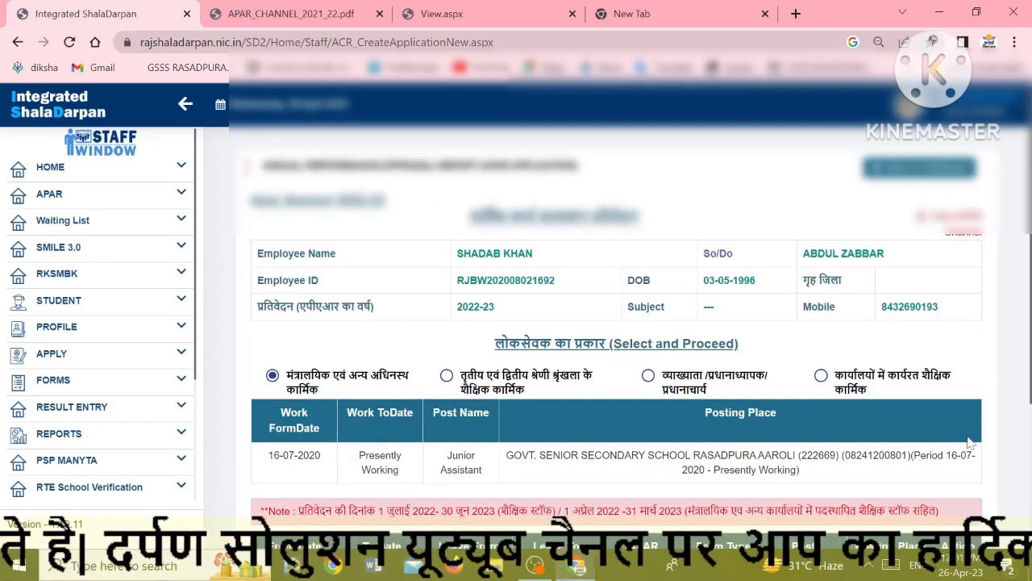
scroll(905, 422, "down", 1)
scroll(904, 422, "down", 3)
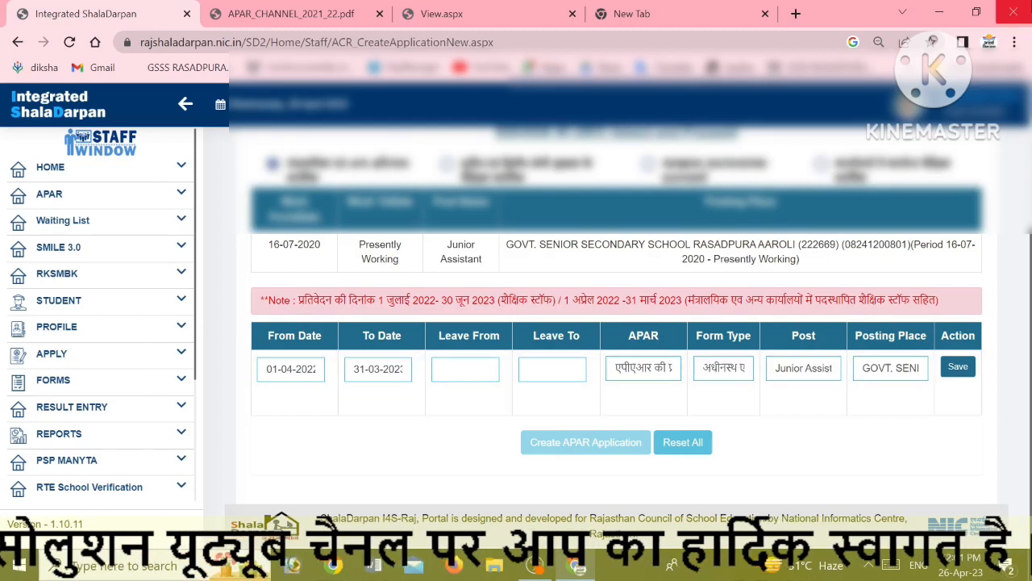
left_click(959, 367)
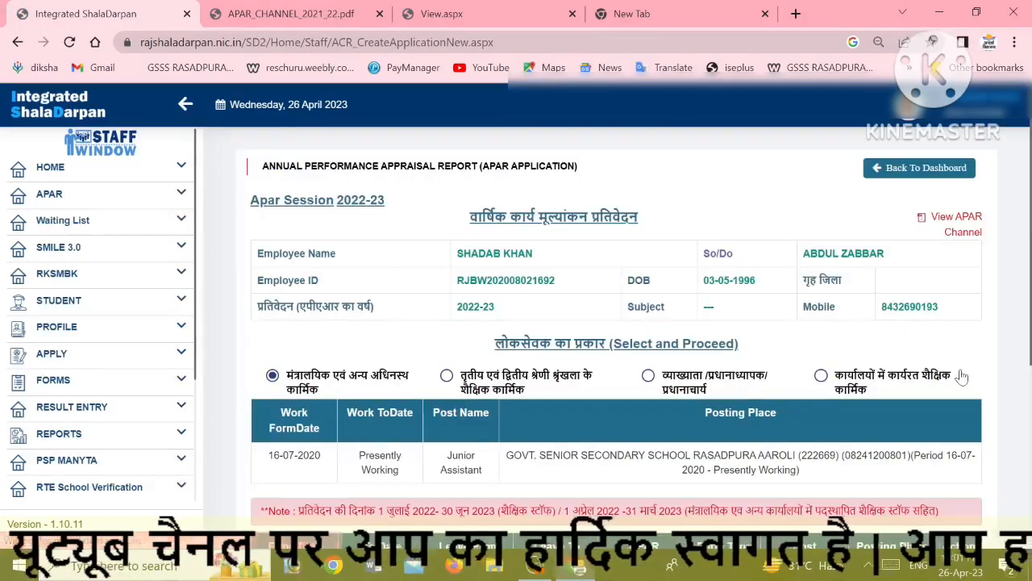
scroll(516, 327, "down", 4)
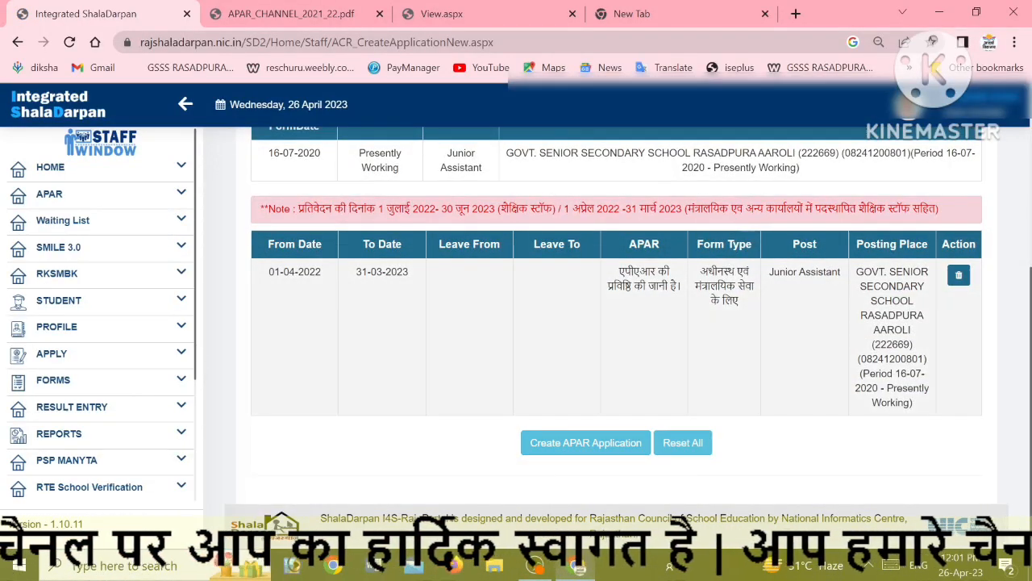
left_click_drag(269, 272, 322, 271)
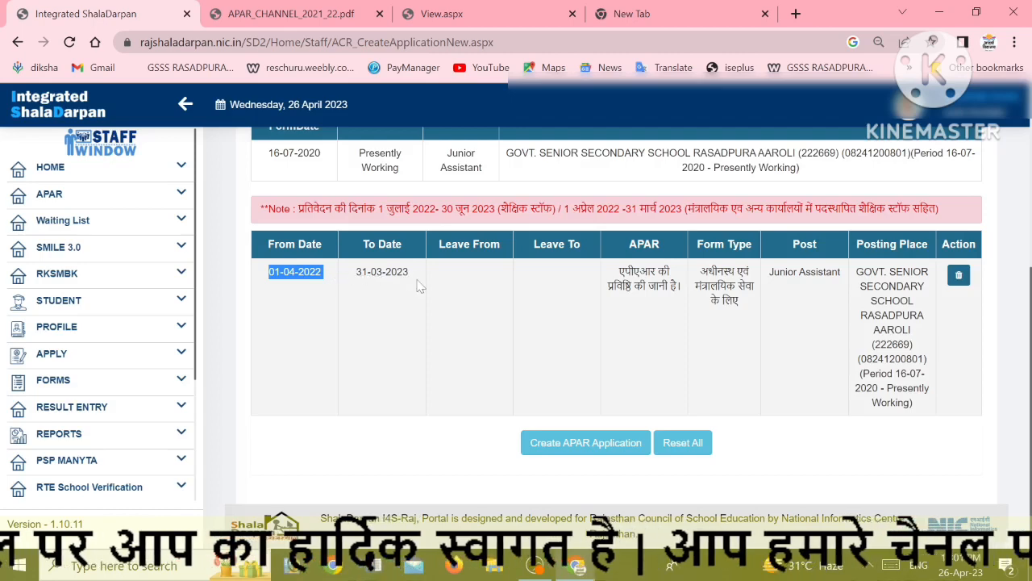
scroll(419, 285, "up", 1)
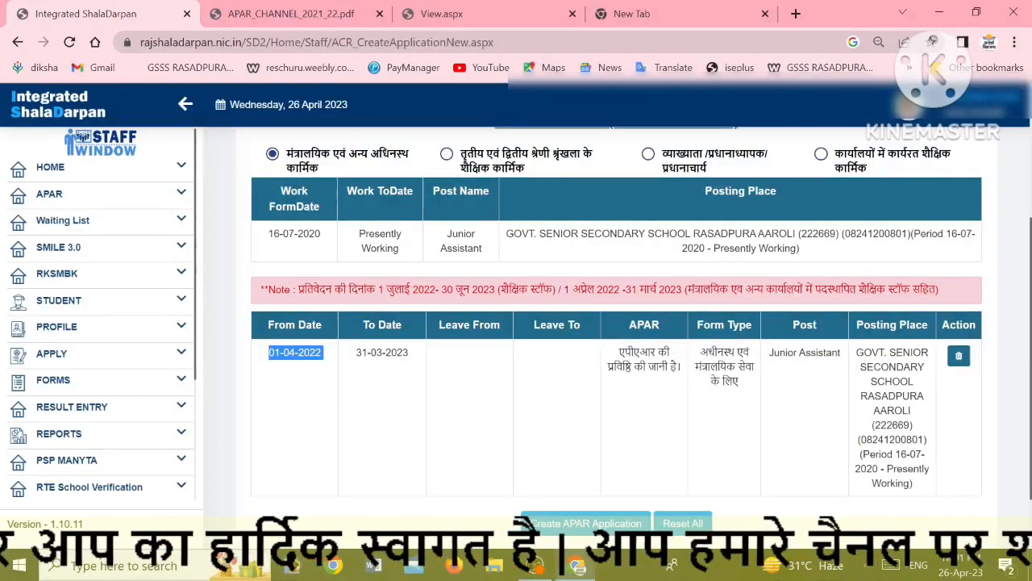
left_click_drag(553, 290, 711, 291)
left_click(687, 382)
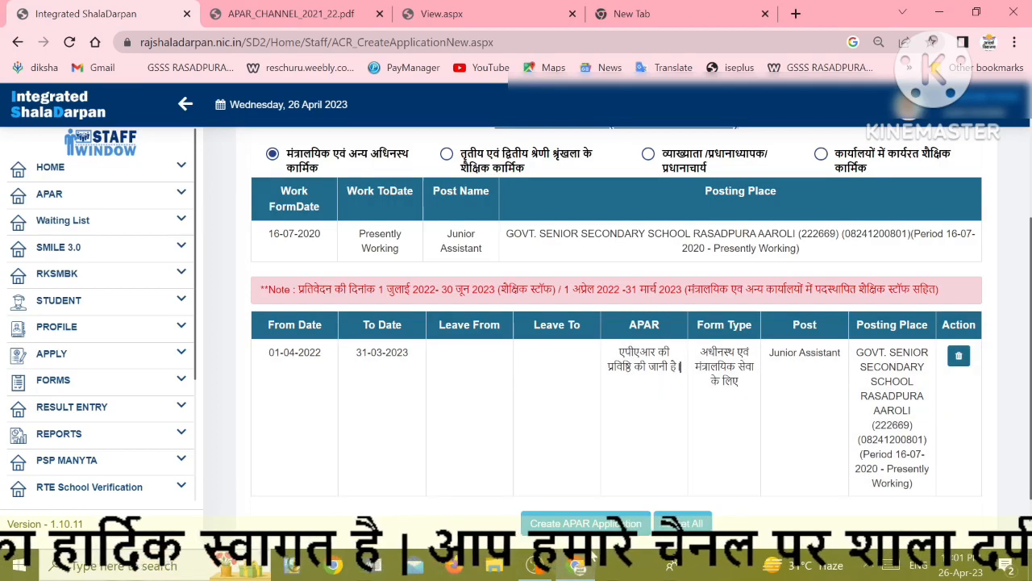
left_click(582, 524)
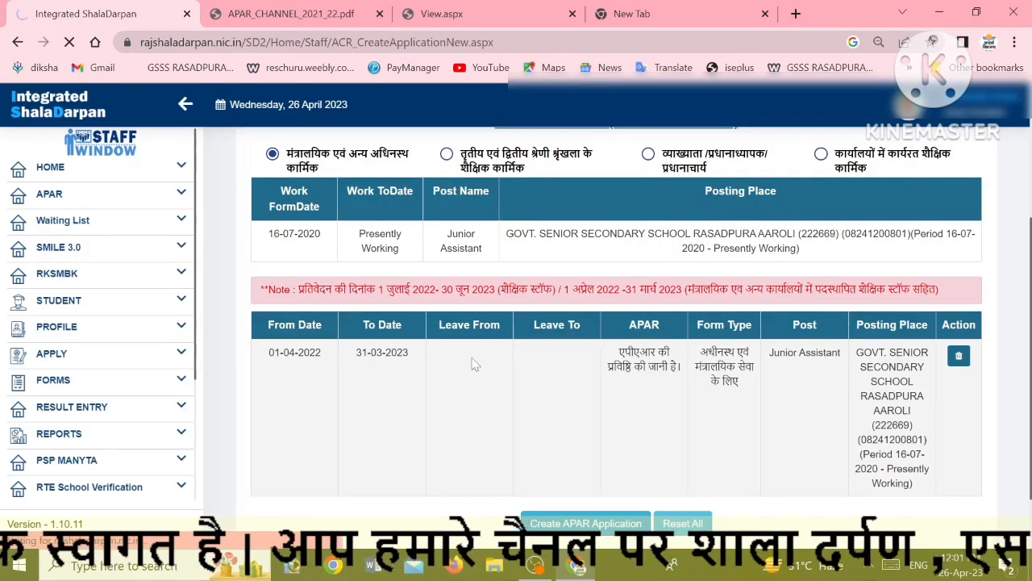
scroll(452, 342, "down", 1)
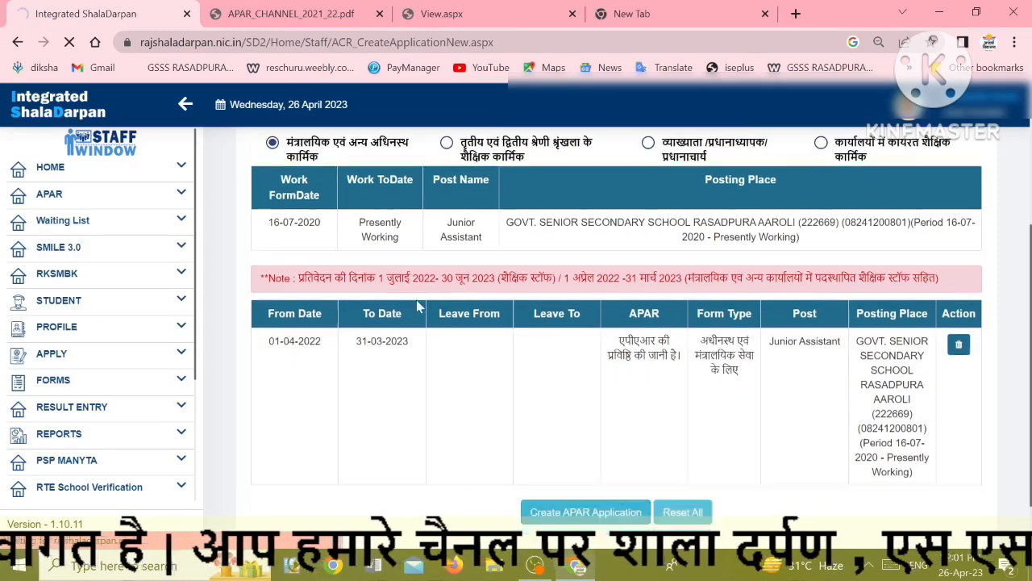
scroll(384, 355, "up", 1)
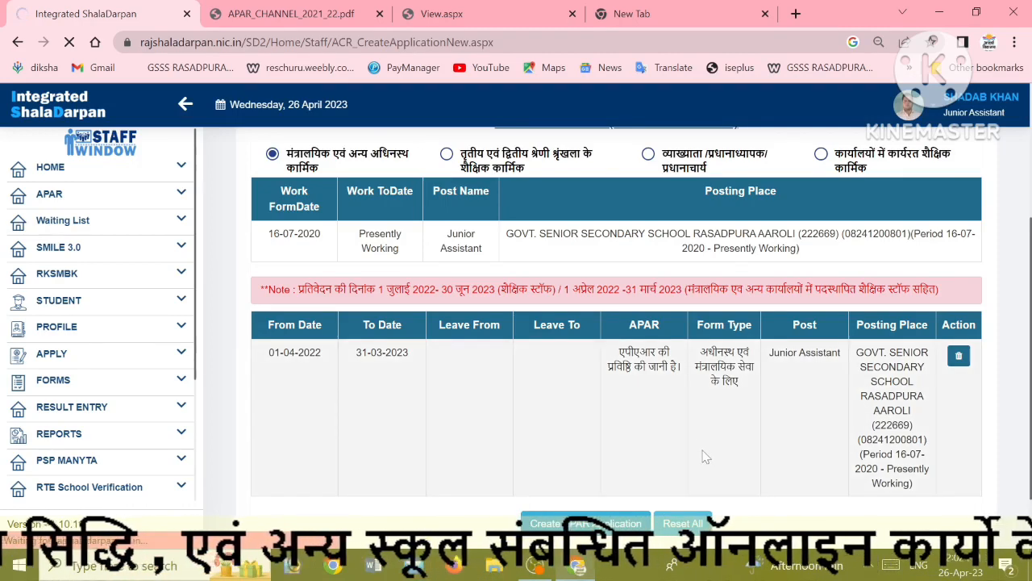
scroll(674, 441, "down", 1)
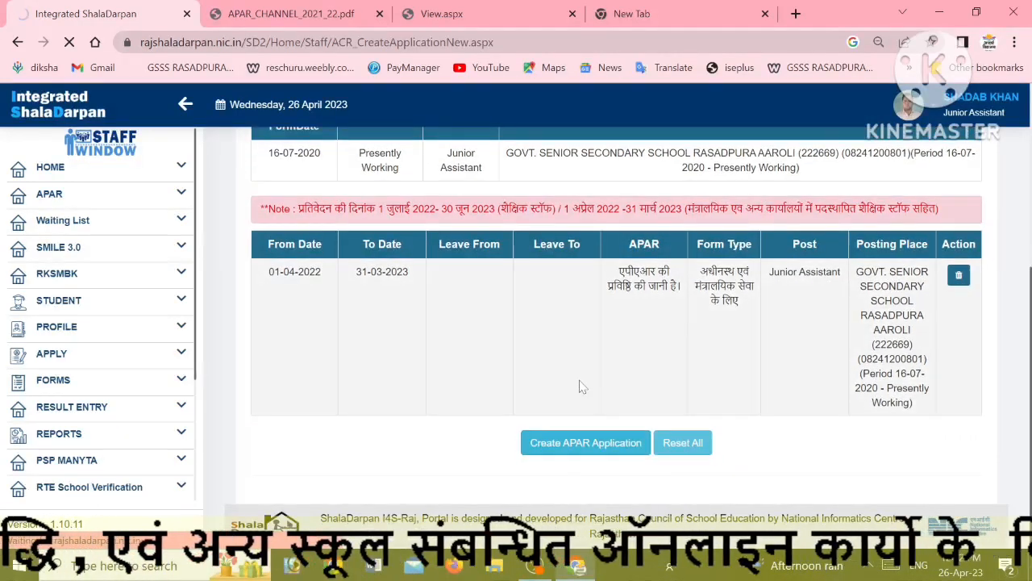
scroll(586, 385, "up", 1)
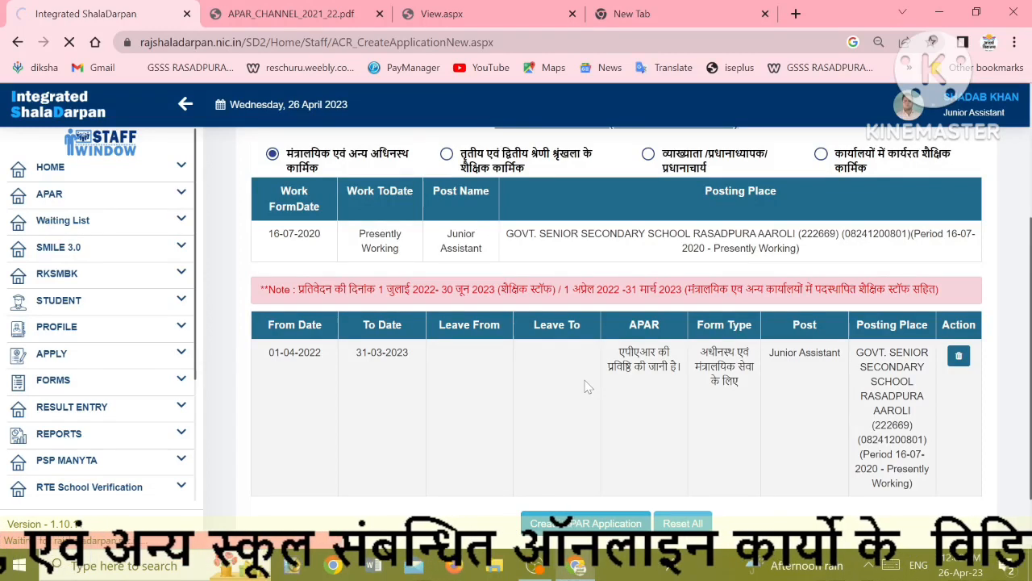
scroll(589, 380, "down", 1)
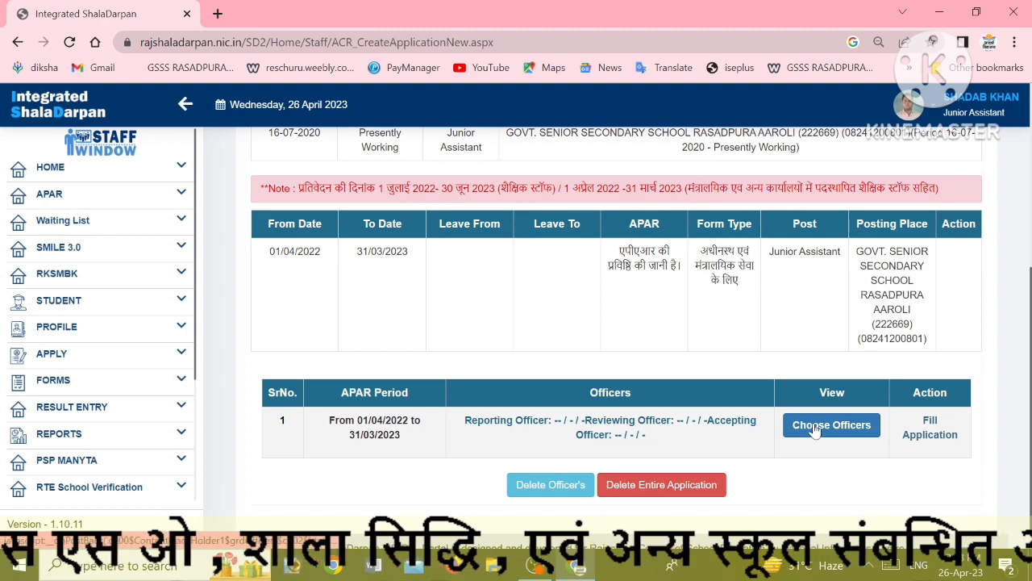
Open Choose Officers and check the district and reporting-officer lists
left_click(815, 431)
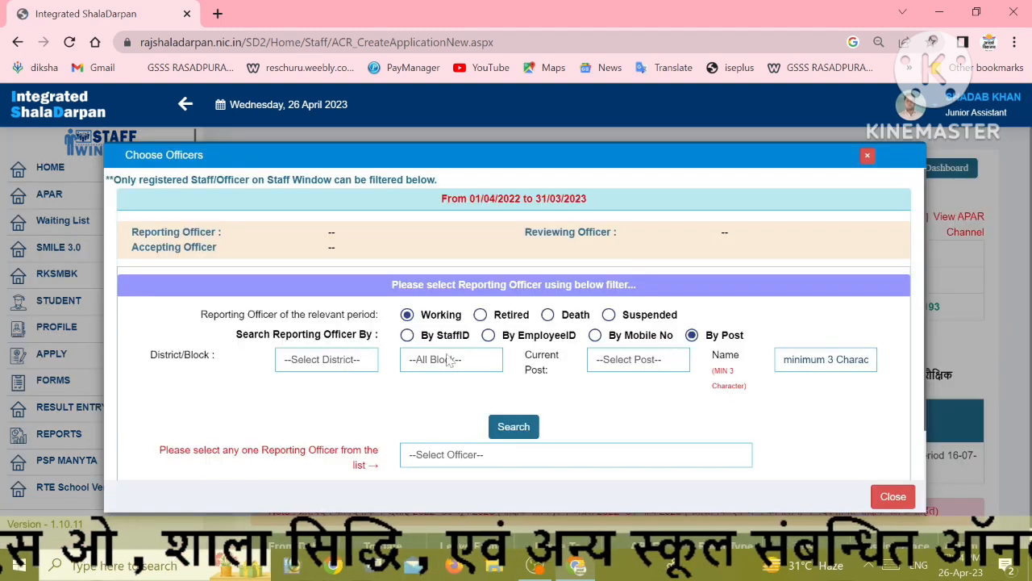
left_click(332, 364)
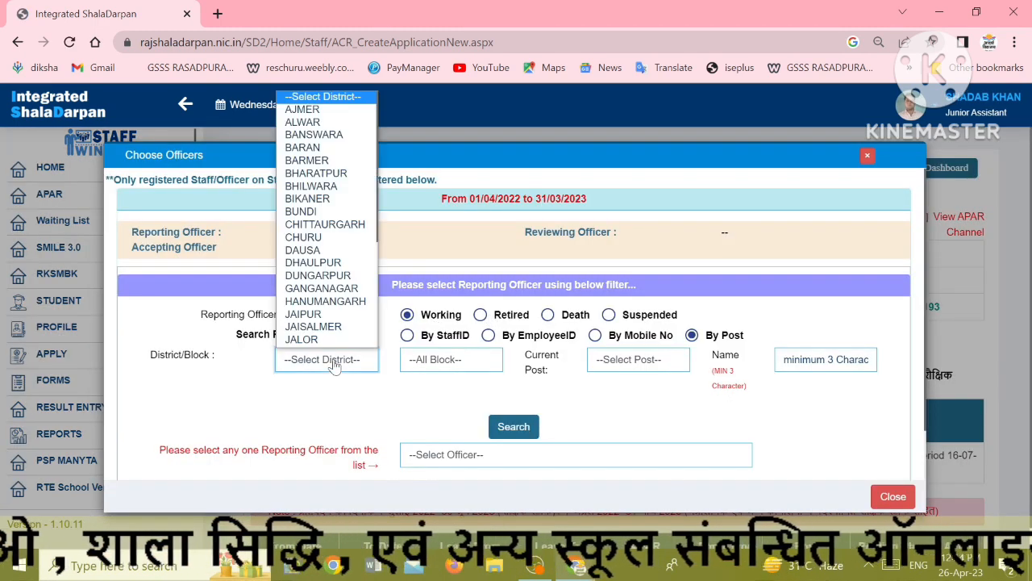
left_click(332, 364)
left_click(450, 456)
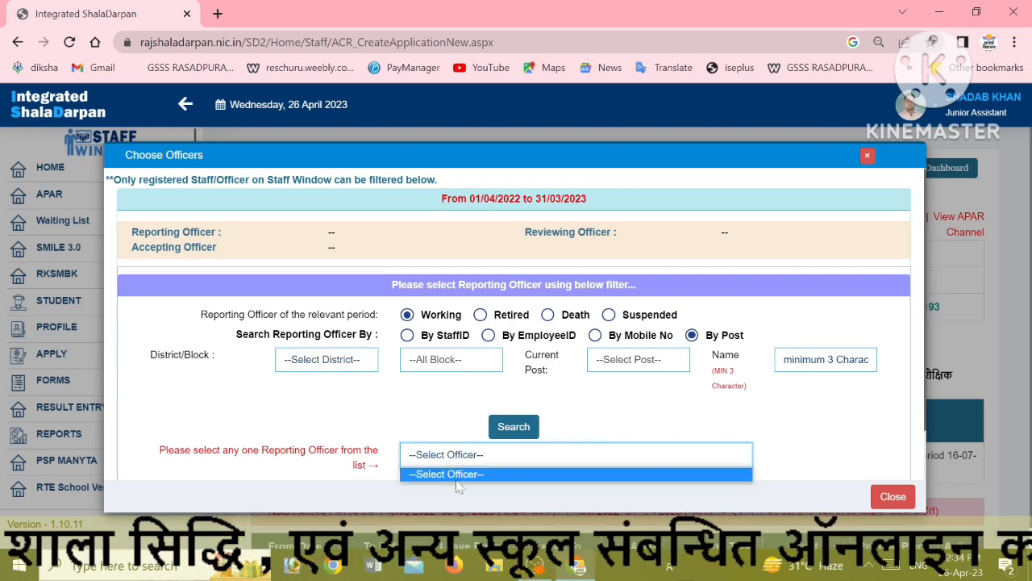
left_click(442, 453)
scroll(500, 387, "down", 2)
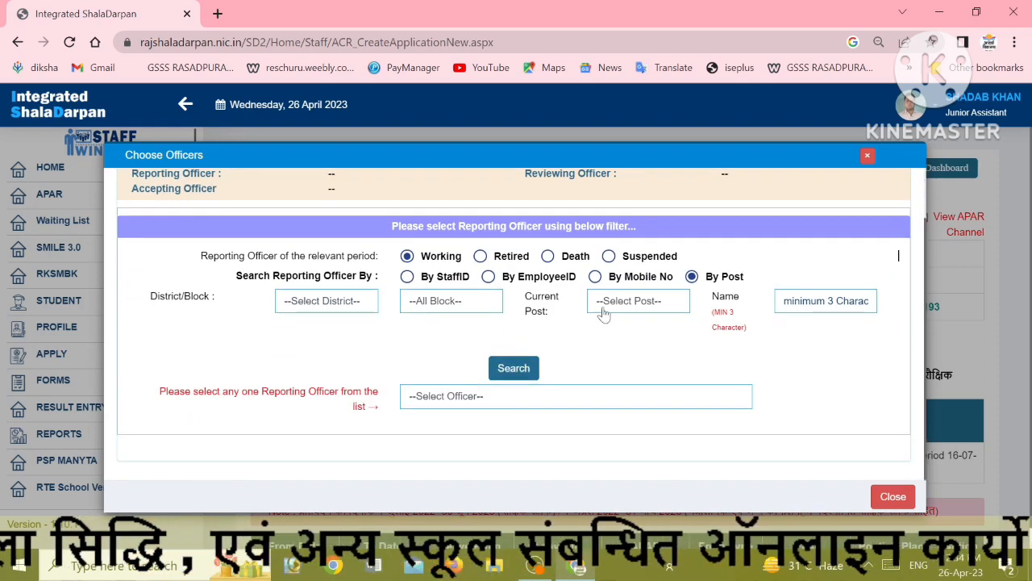
Find the school principal by mobile number, tick them as Reporting Officer and save
left_click(615, 278)
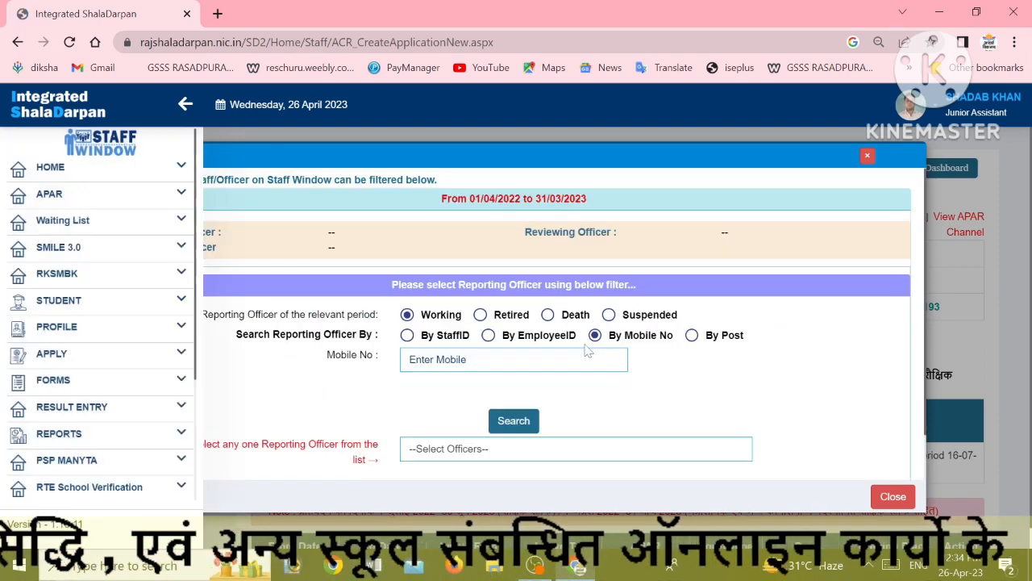
left_click(484, 307)
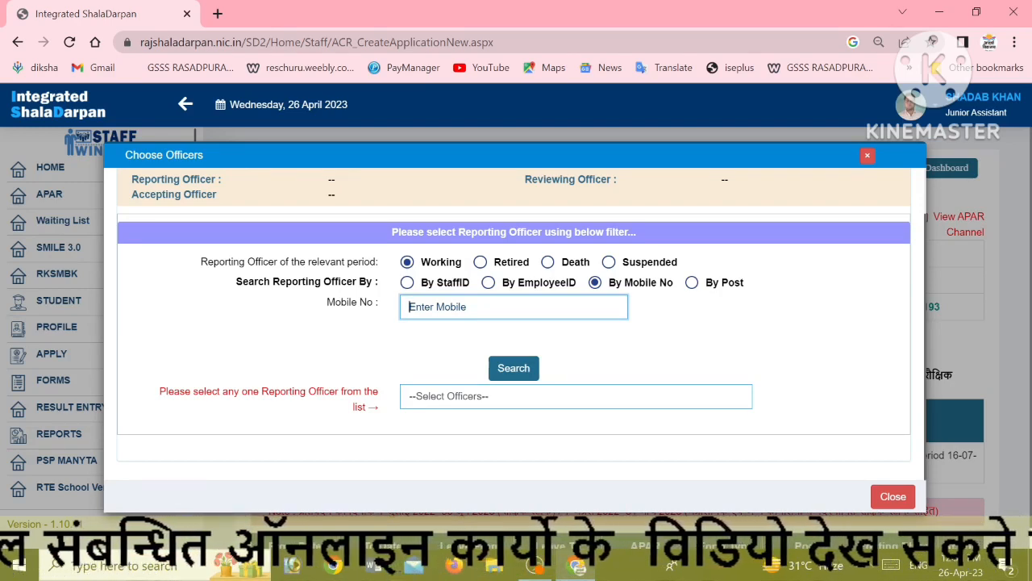
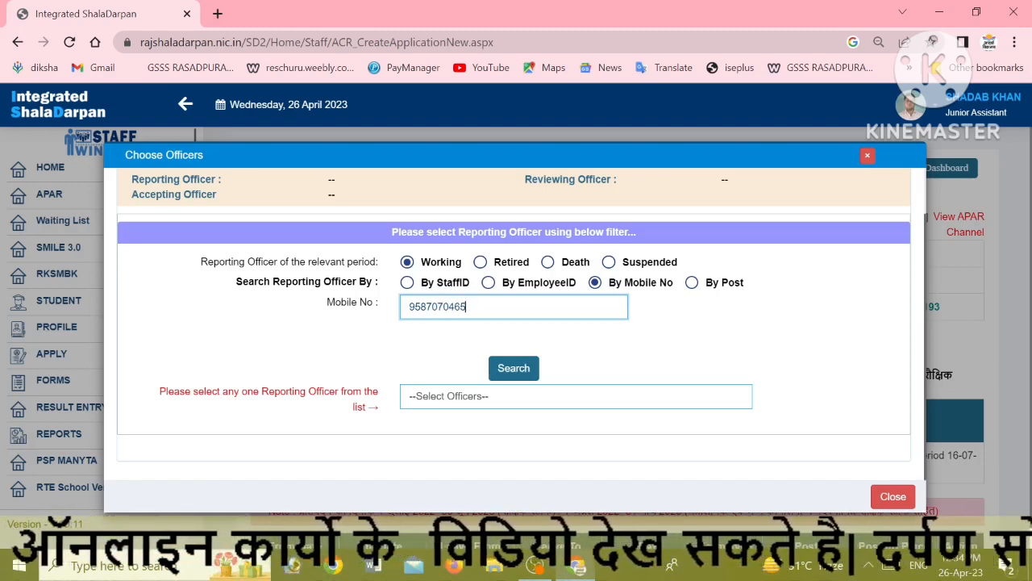
left_click(508, 370)
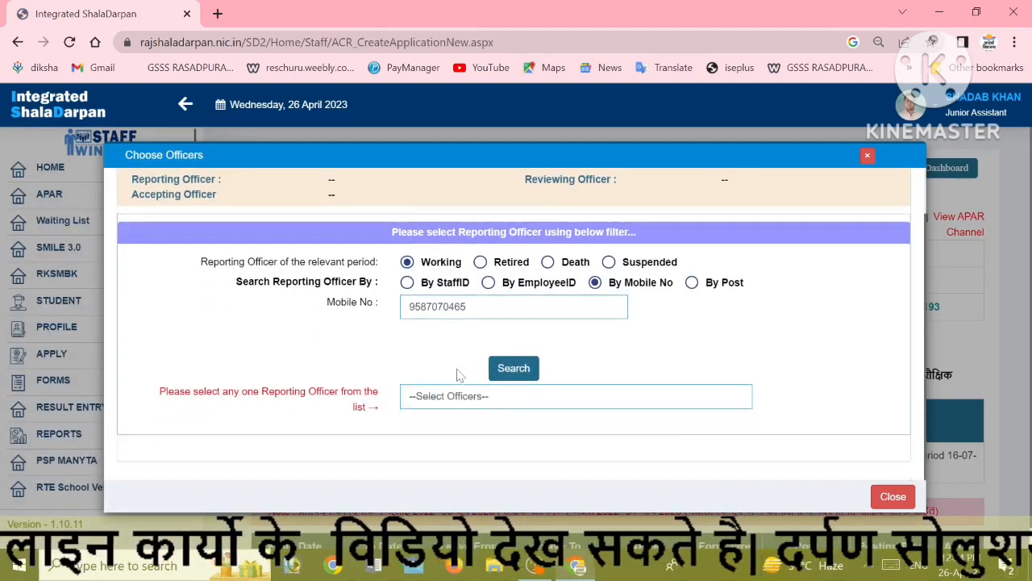
left_click(462, 400)
left_click(461, 427)
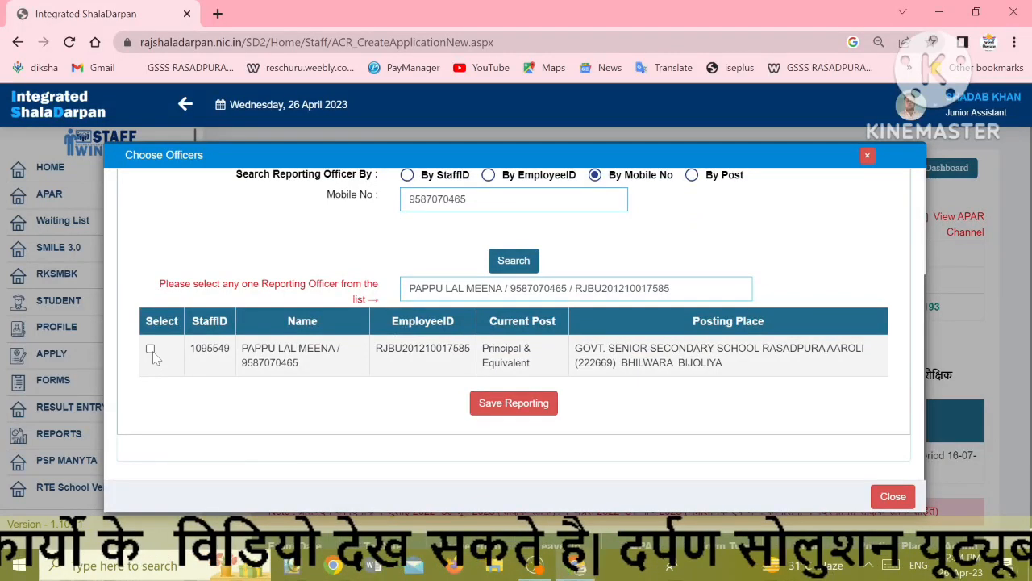
left_click(151, 350)
left_click(486, 403)
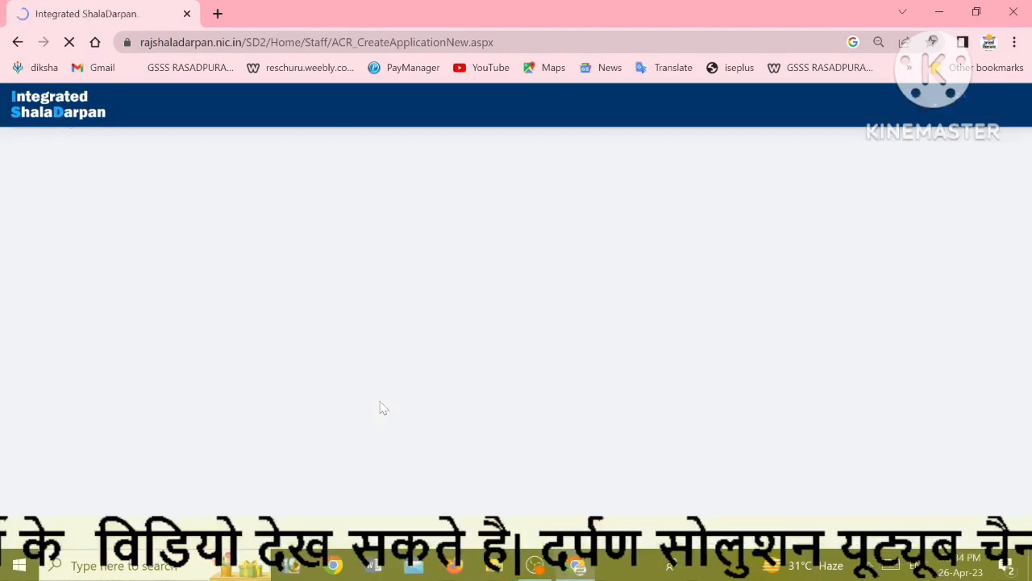
Find the Bijoliya Chief Block Education Officer by mobile number and save as Reviewing Officer
left_click(658, 131)
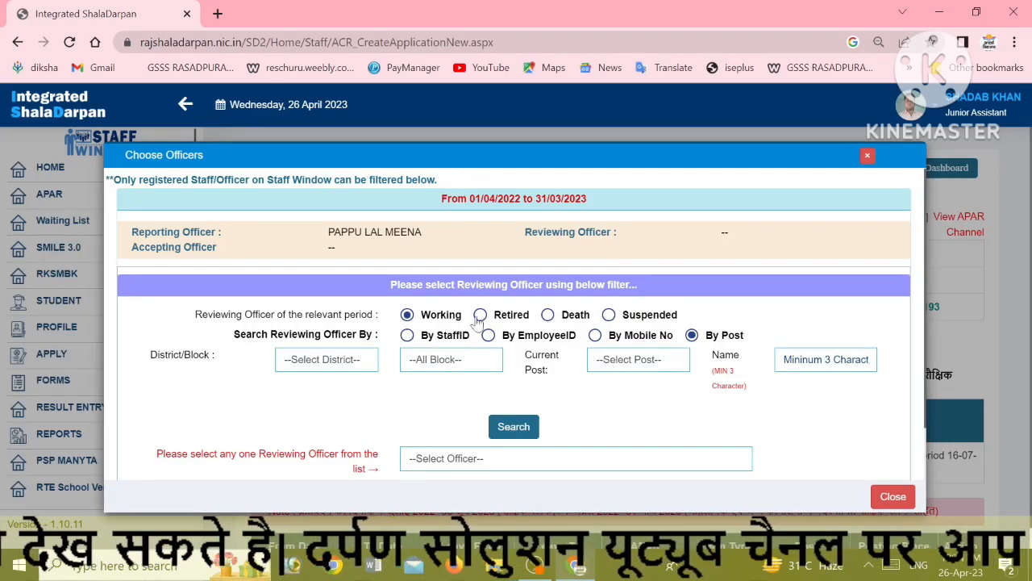
left_click(594, 336)
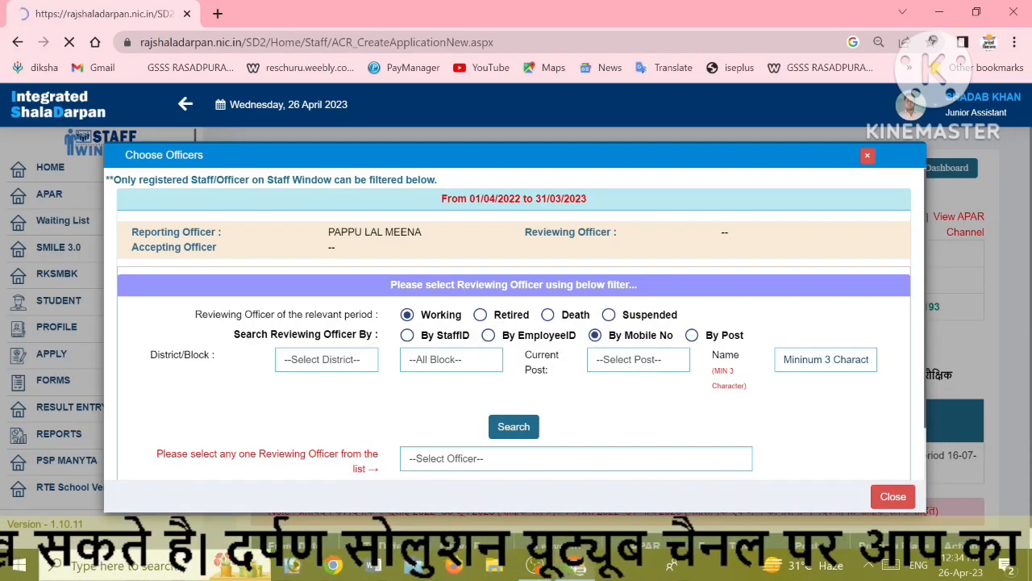
left_click(502, 361)
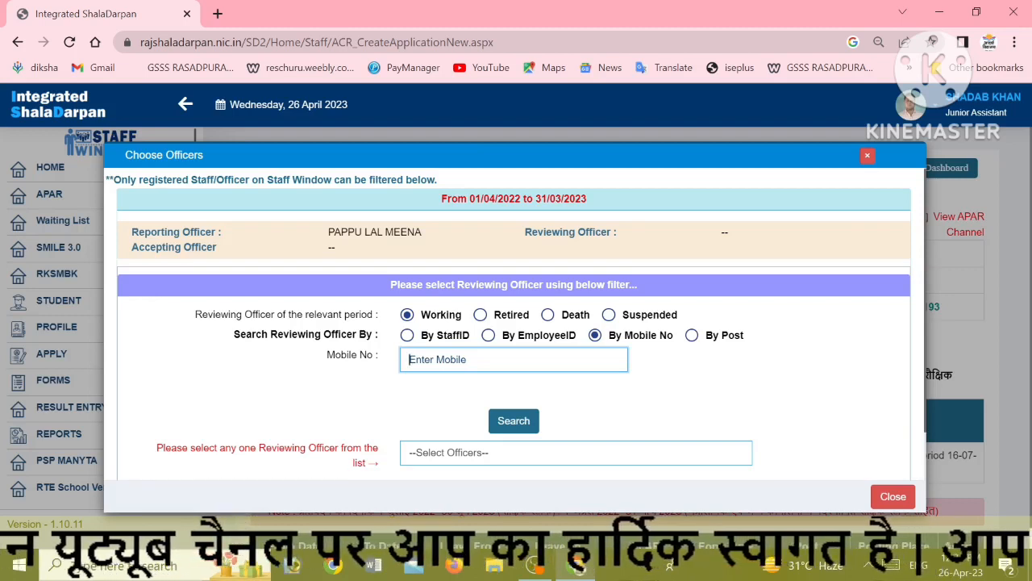
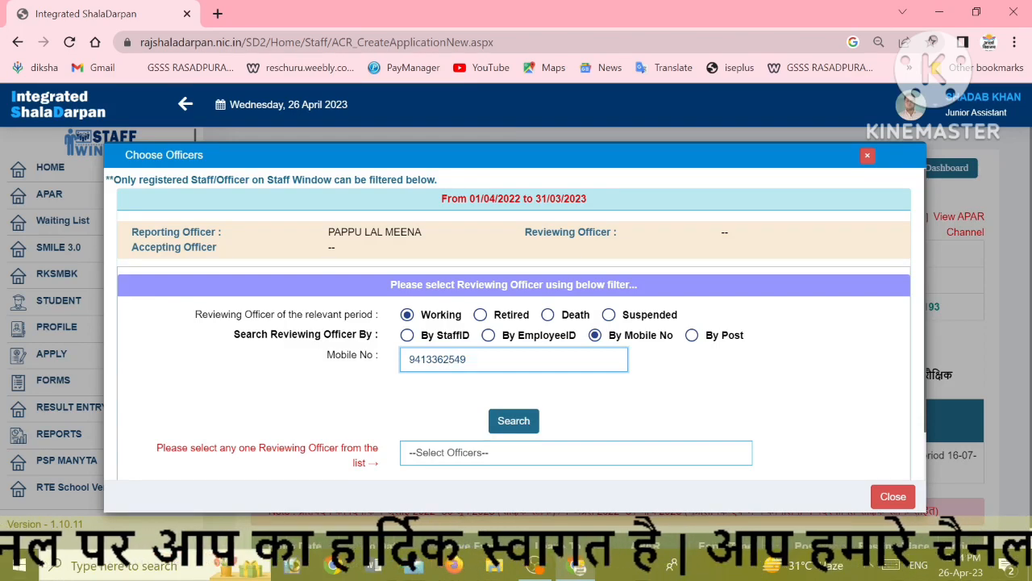
left_click(508, 423)
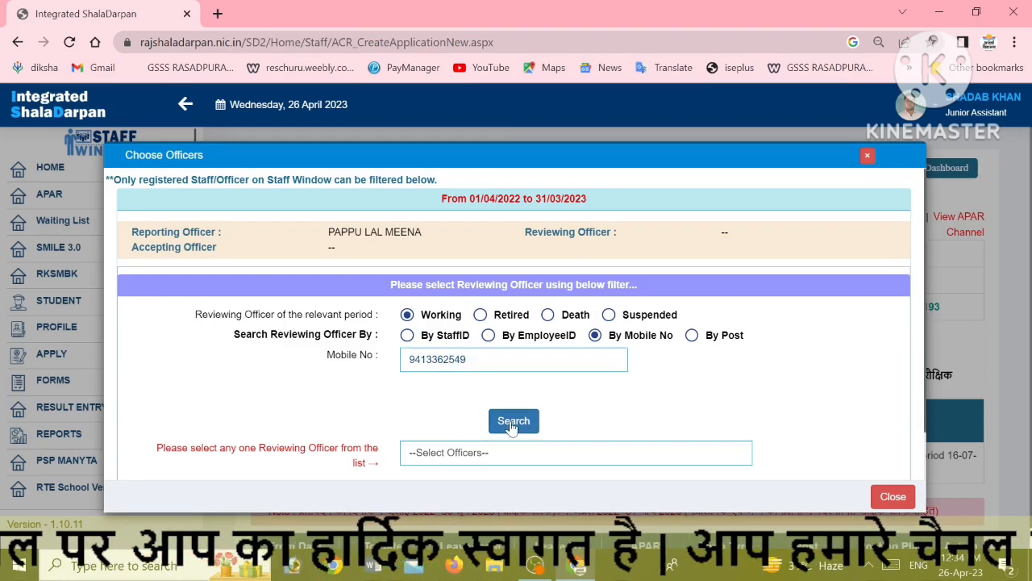
scroll(450, 415, "down", 1)
left_click(448, 401)
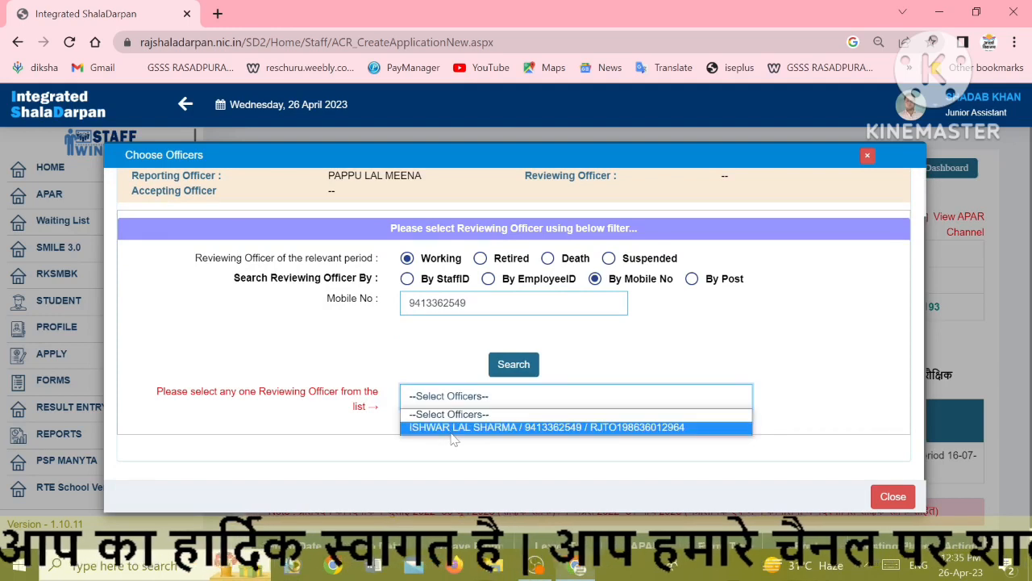
left_click(453, 428)
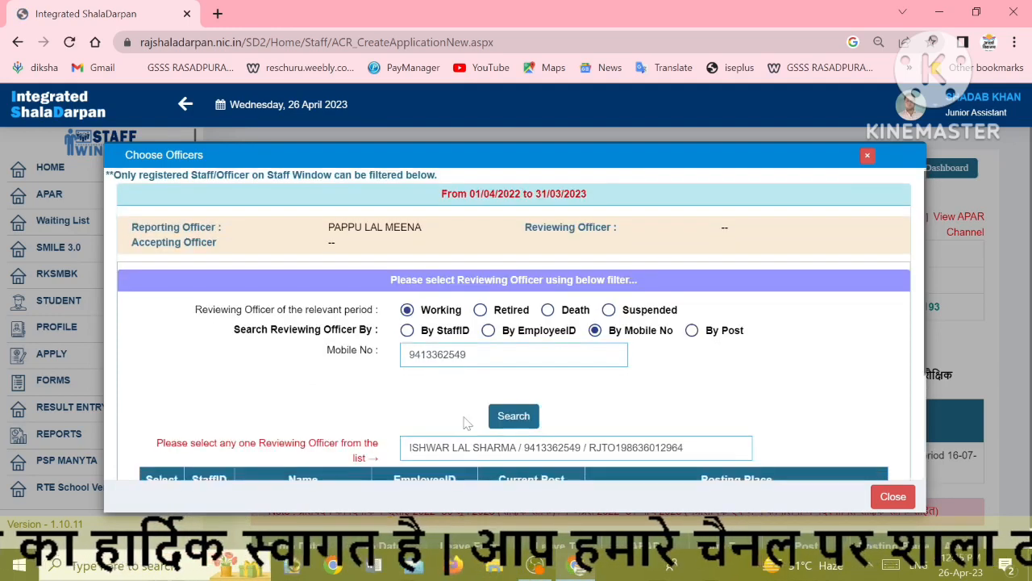
scroll(466, 421, "down", 3)
left_click(150, 351)
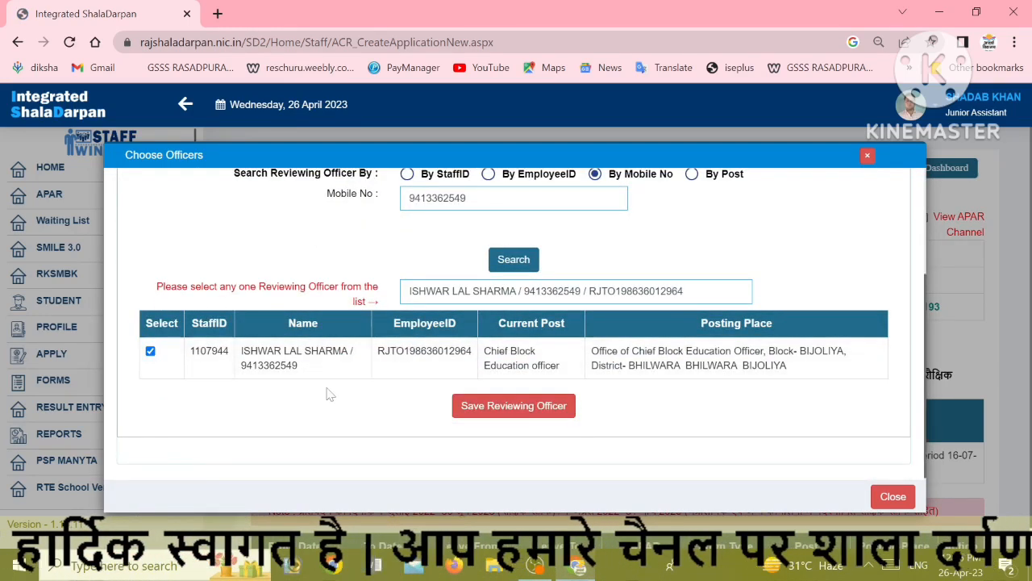
left_click(484, 407)
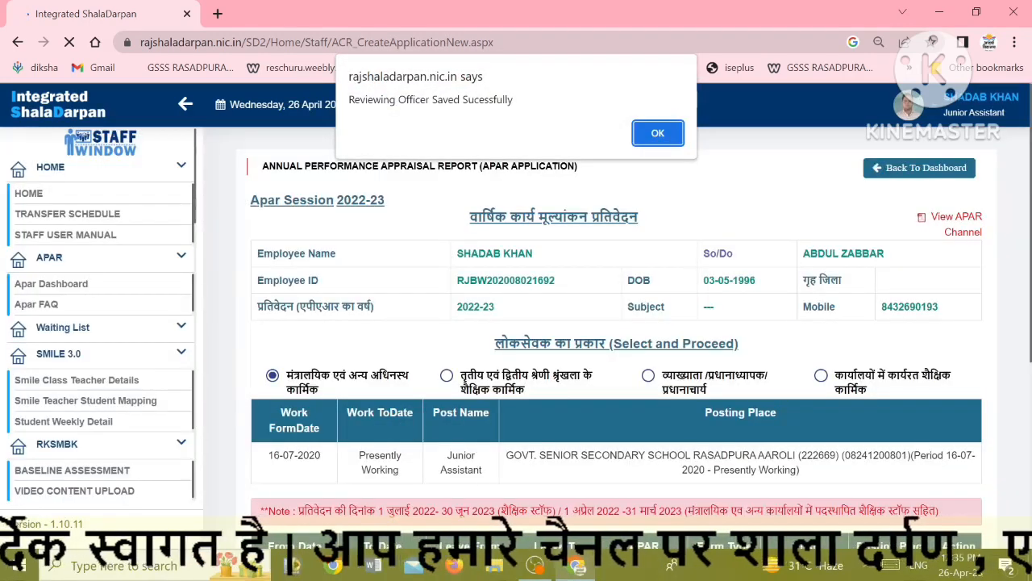
left_click(657, 133)
Look up the accepting officer by mobile number, save them and acknowledge the success message
scroll(570, 321, "down", 1)
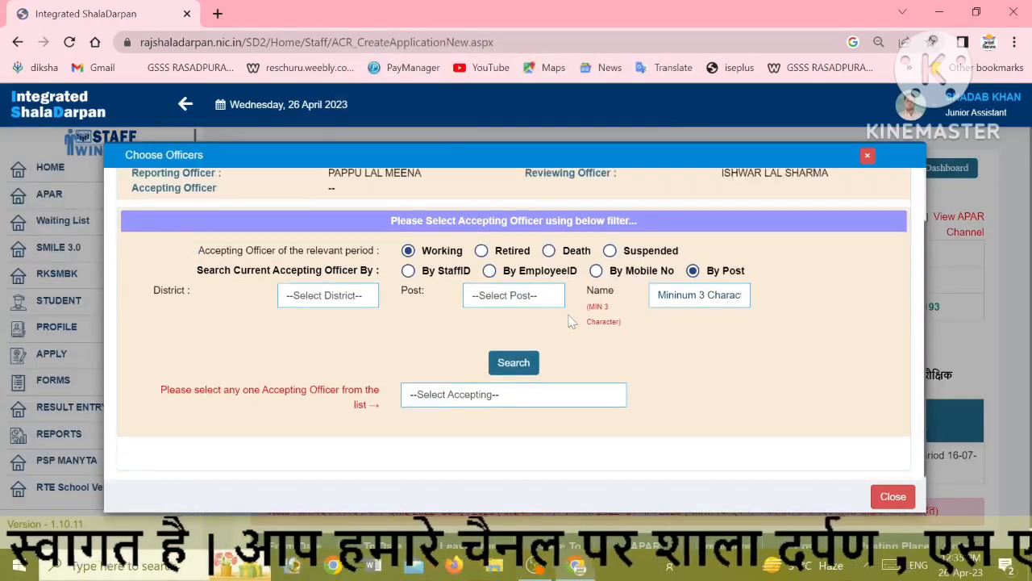
scroll(570, 321, "up", 1)
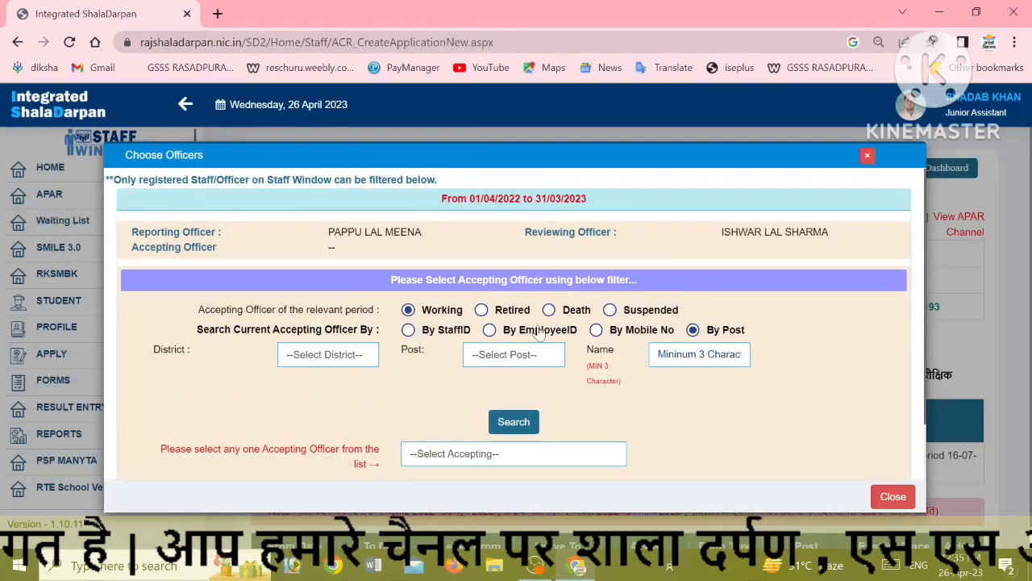
left_click(596, 329)
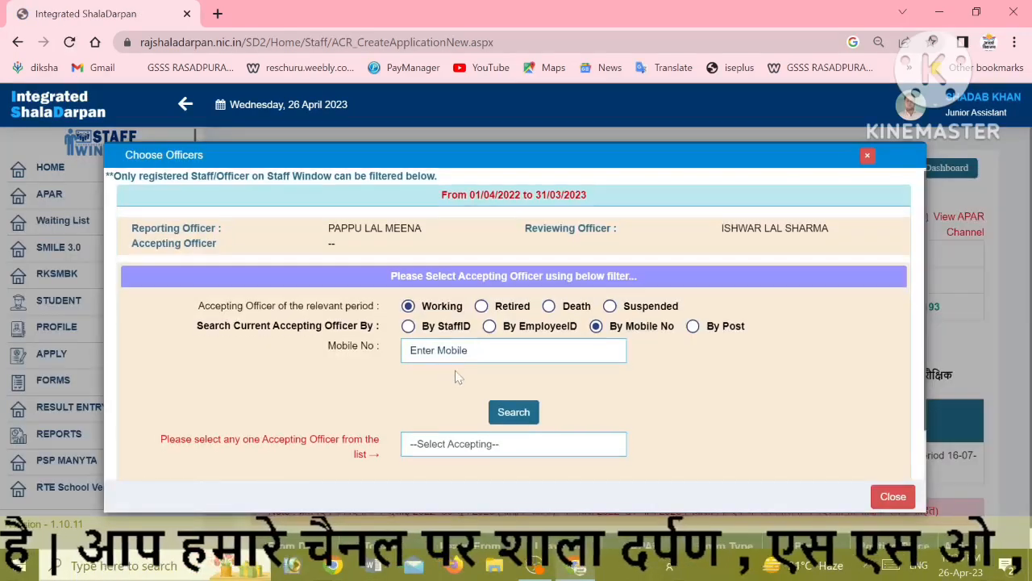
scroll(448, 306, "down", 1)
left_click(451, 292)
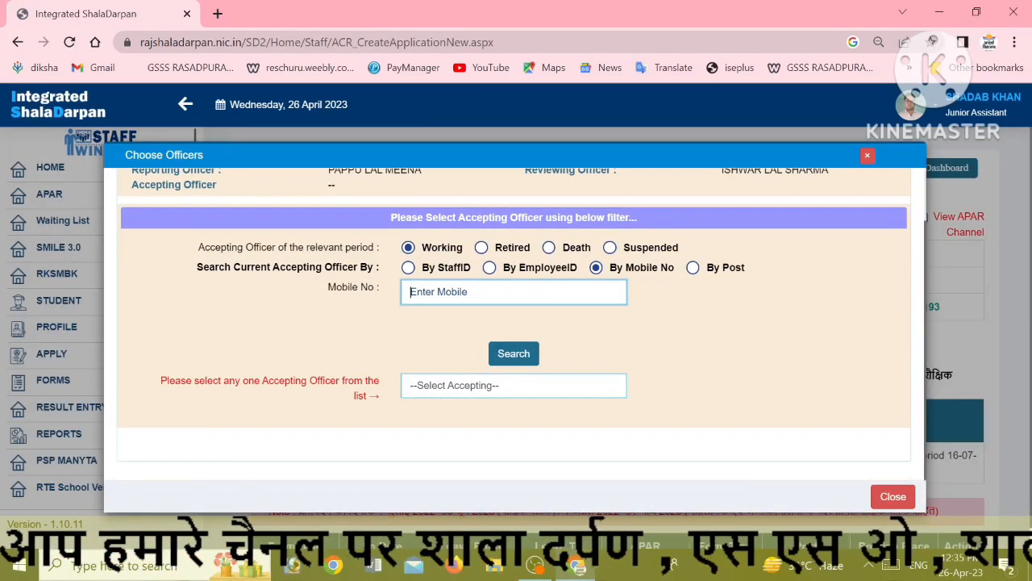
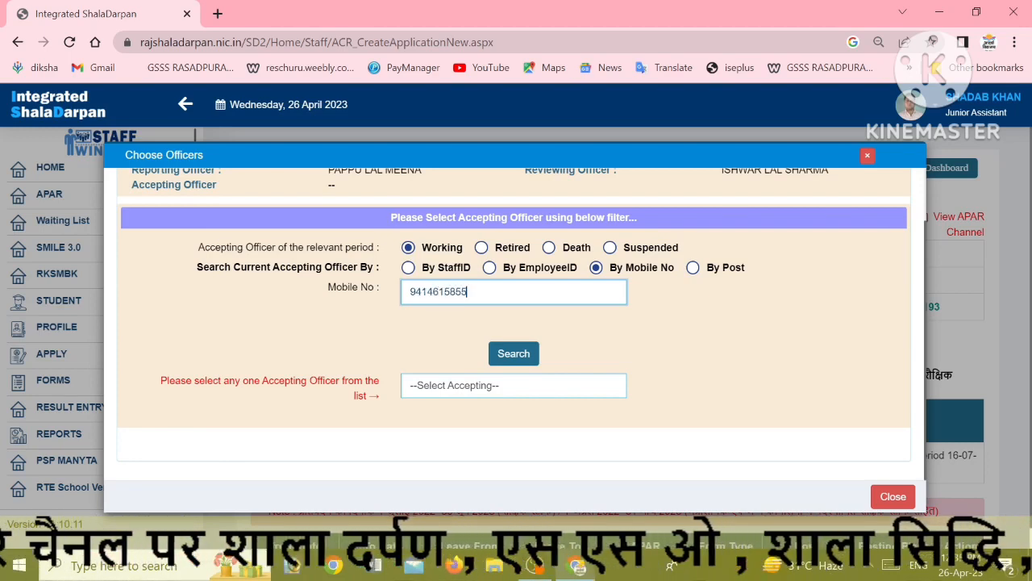
left_click(514, 353)
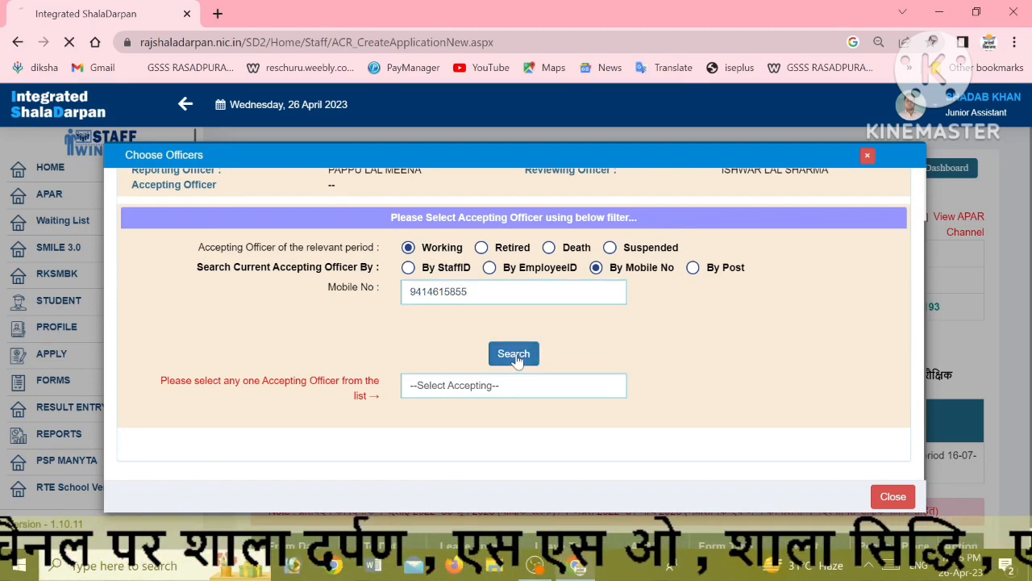
scroll(517, 360, "down", 1)
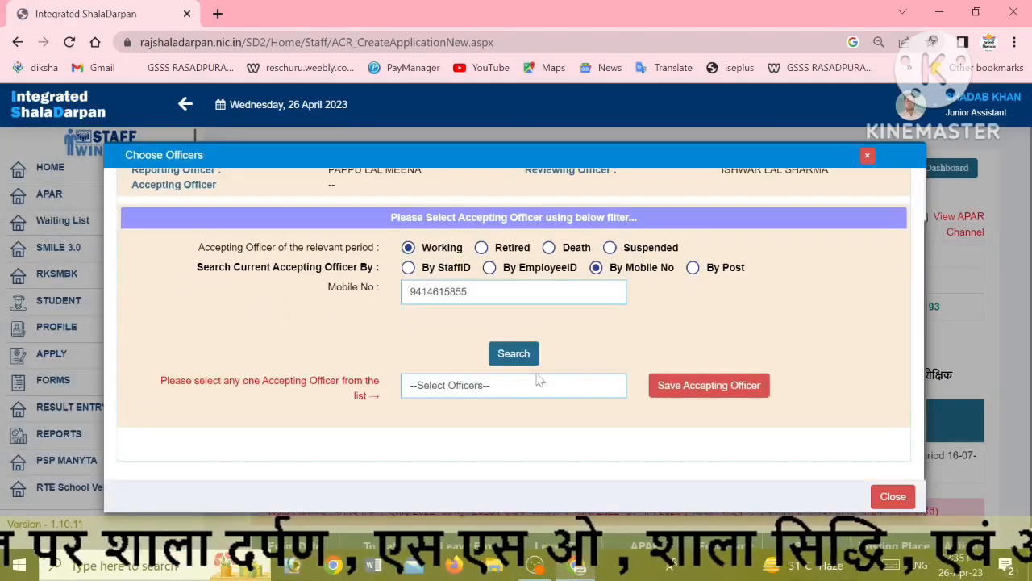
left_click(520, 388)
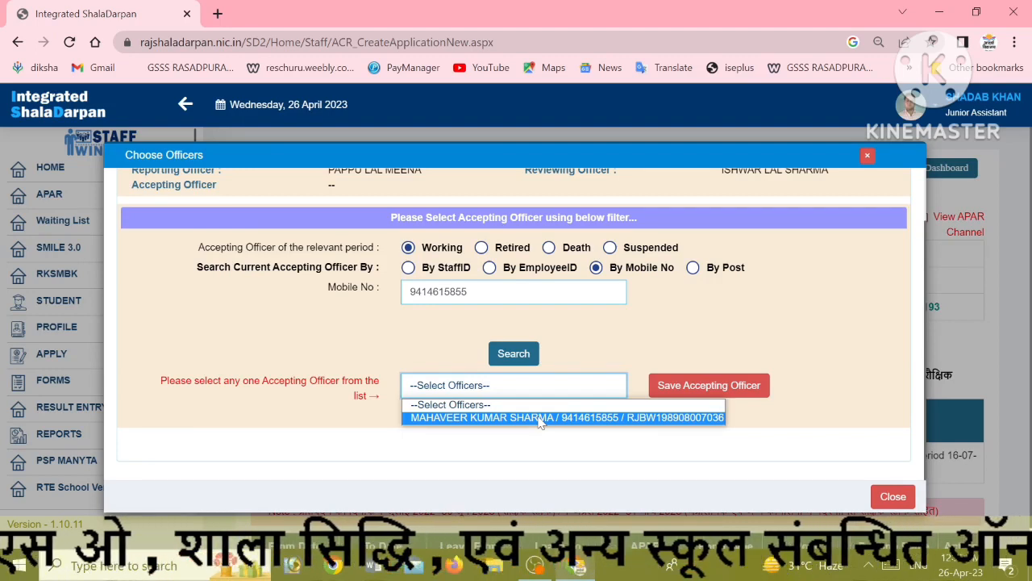
left_click(621, 418)
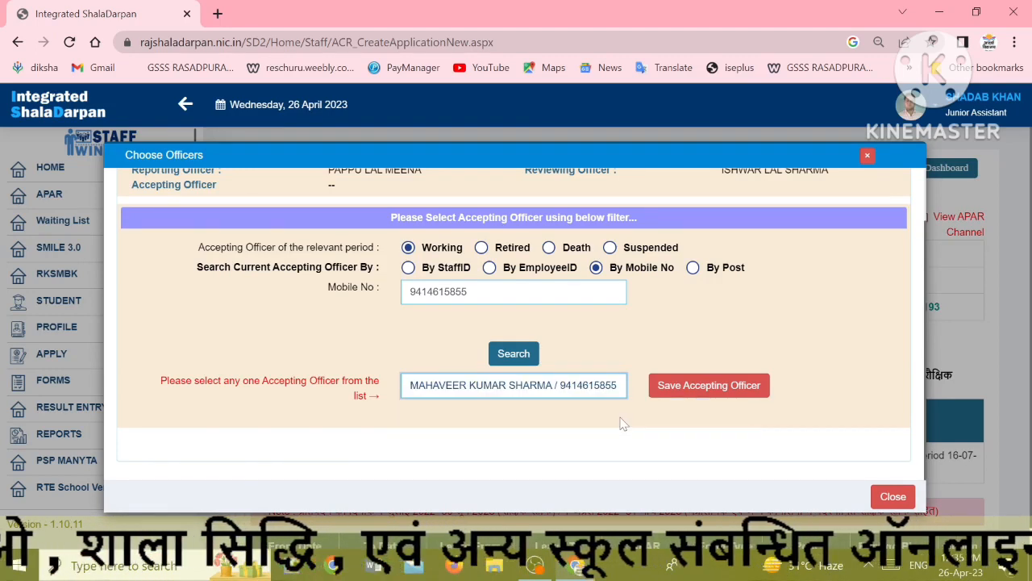
left_click(682, 387)
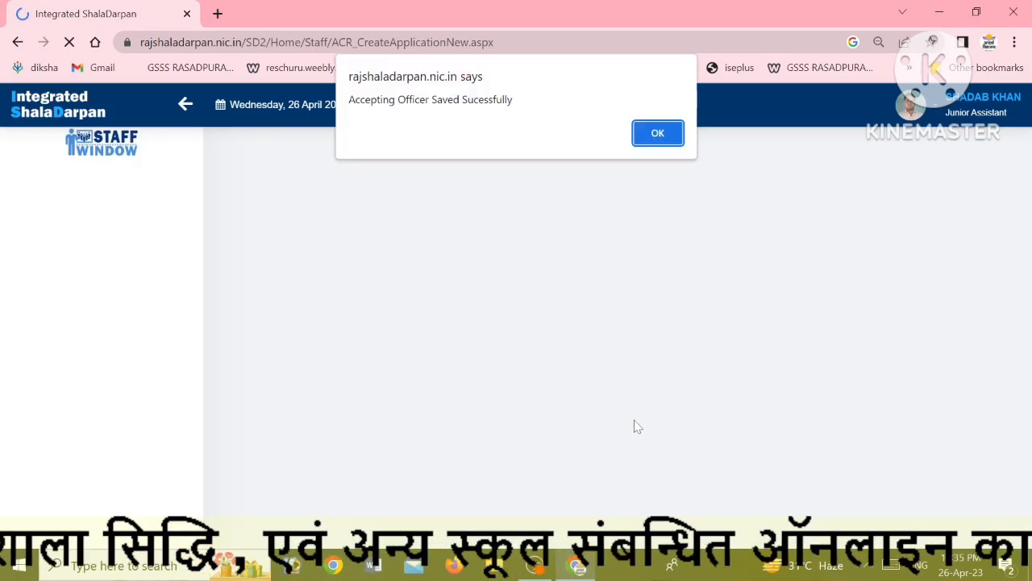
left_click(655, 137)
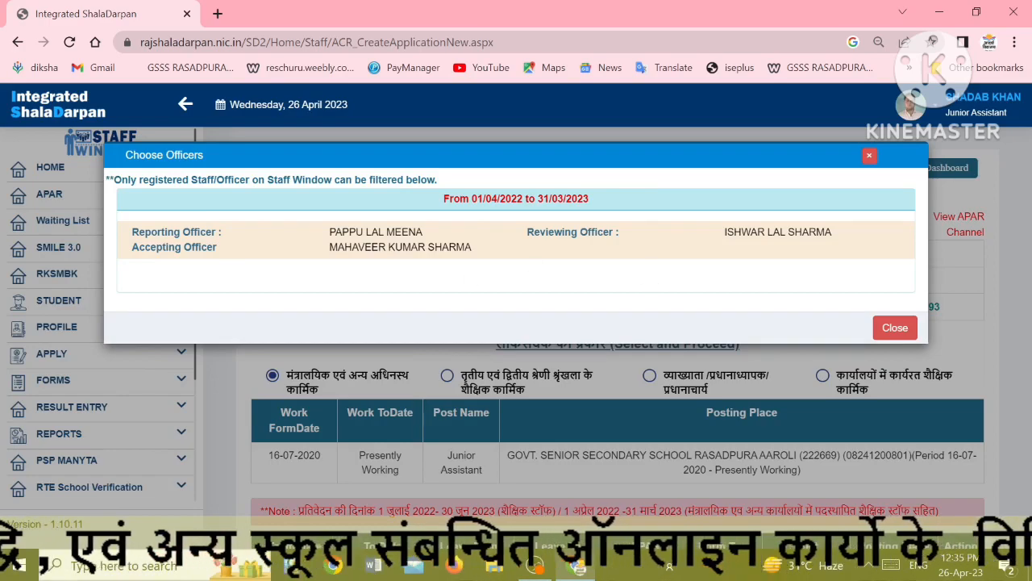
Close Choose Officers and scroll to the 2022-23 officers table listing all three officers
left_click(875, 329)
scroll(665, 384, "down", 4)
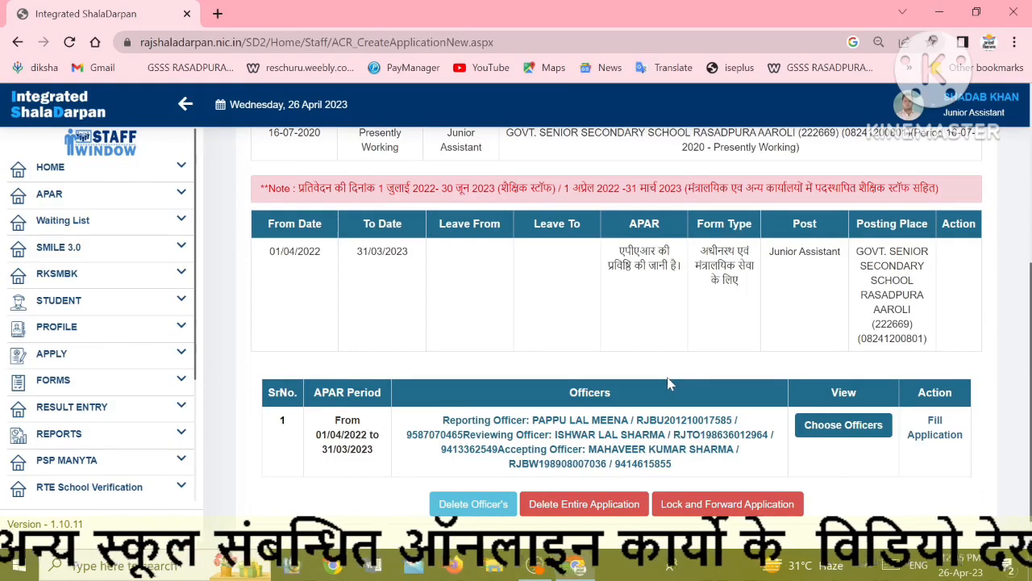
scroll(669, 385, "up", 3)
scroll(671, 387, "up", 1)
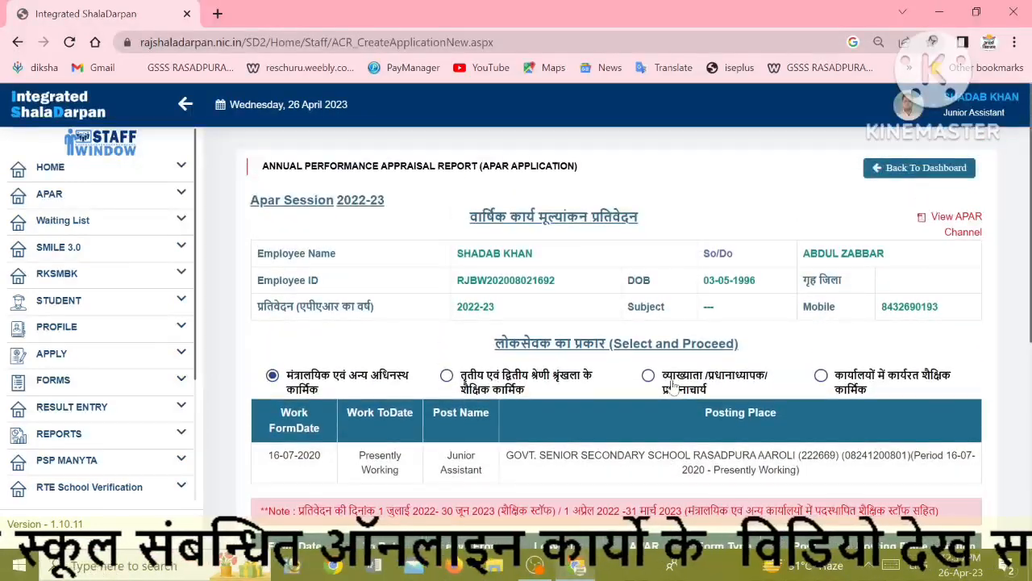
left_click_drag(330, 200, 390, 204)
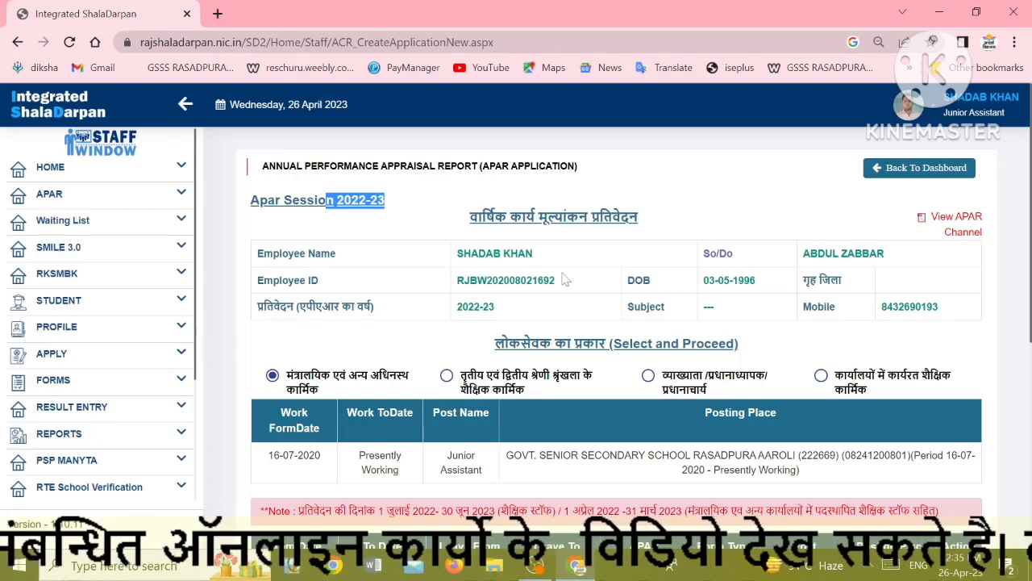
scroll(566, 279, "down", 3)
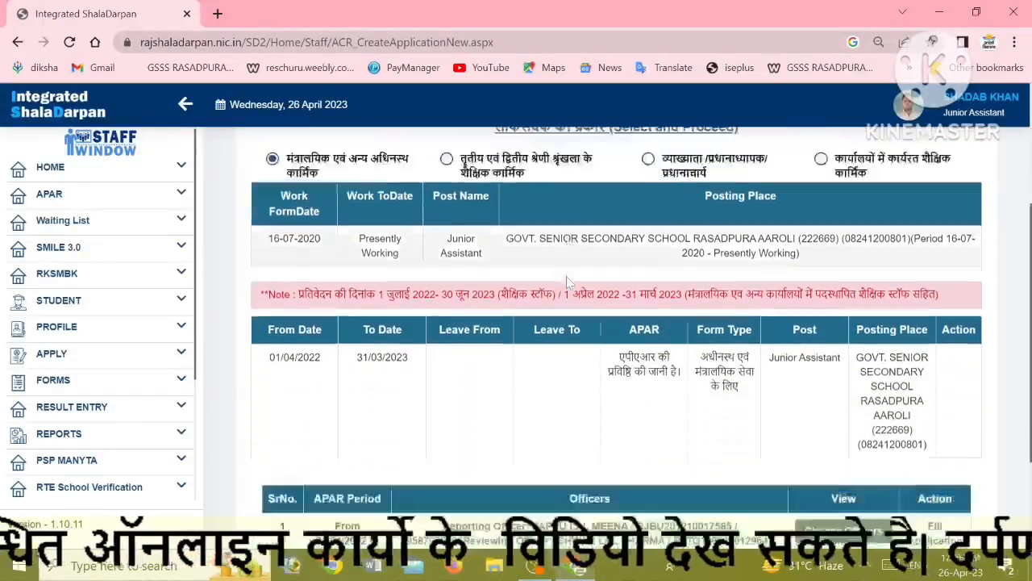
scroll(568, 281, "down", 2)
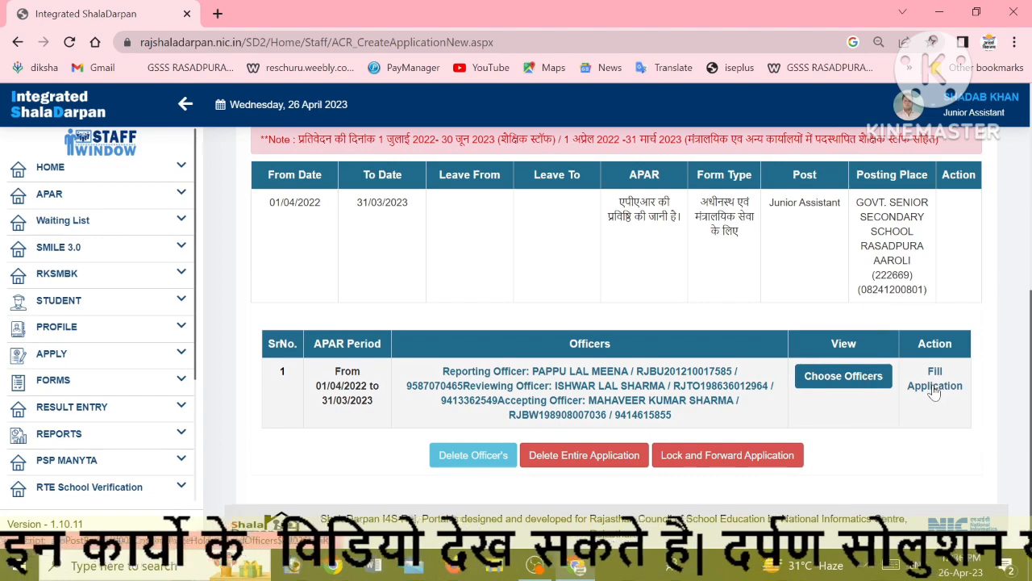
Open the APAR form and enter target 100 and achieved 100 for the first two tasks
left_click(935, 387)
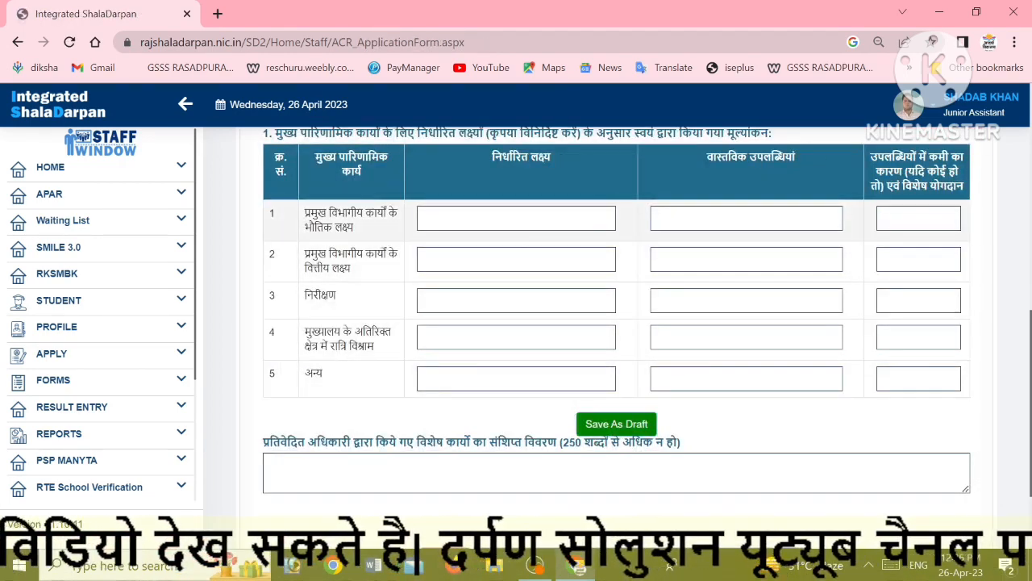
left_click(516, 219)
type("10")
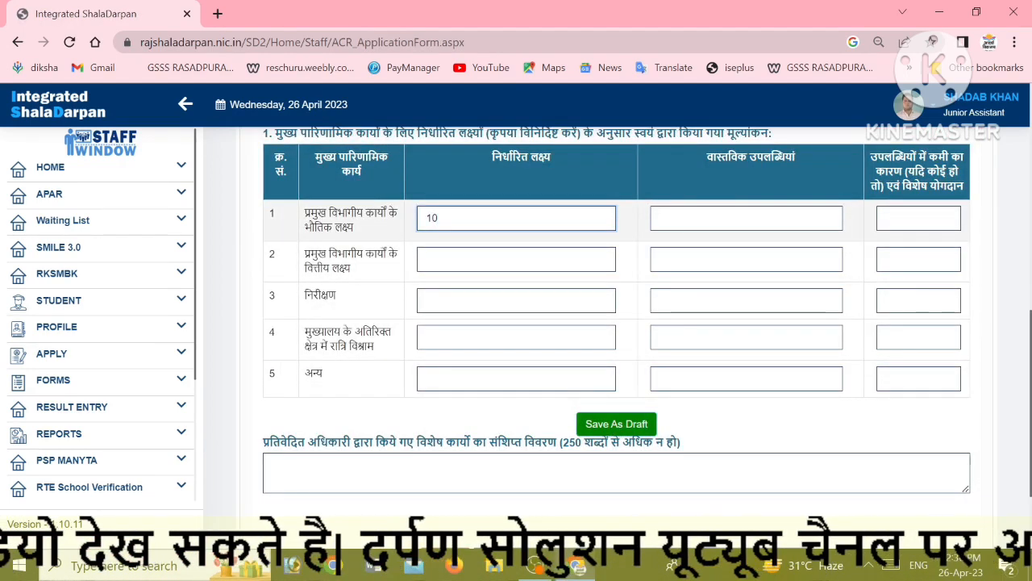
type("0")
key("Tab")
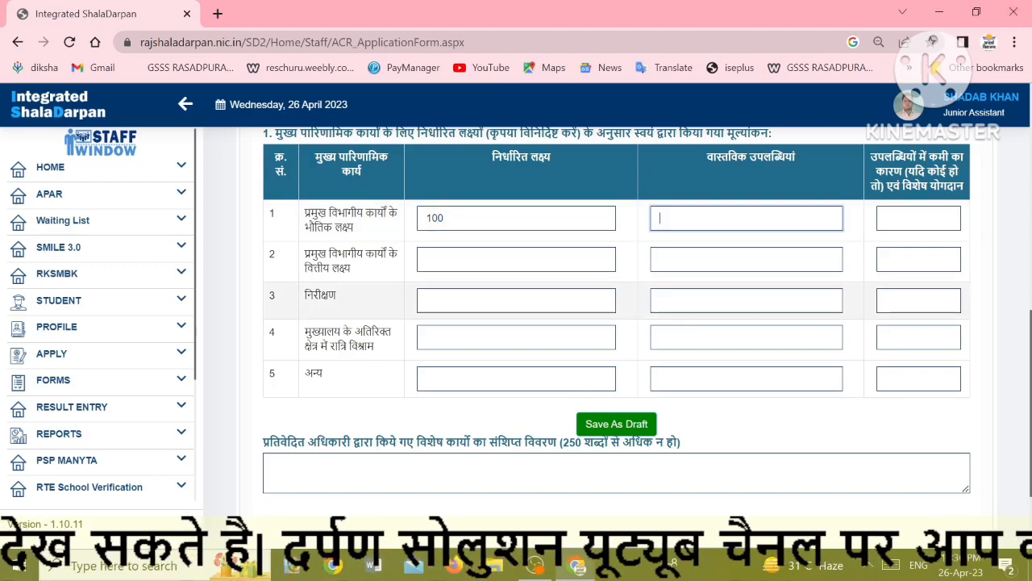
scroll(532, 368, "up", 1)
scroll(407, 317, "up", 1)
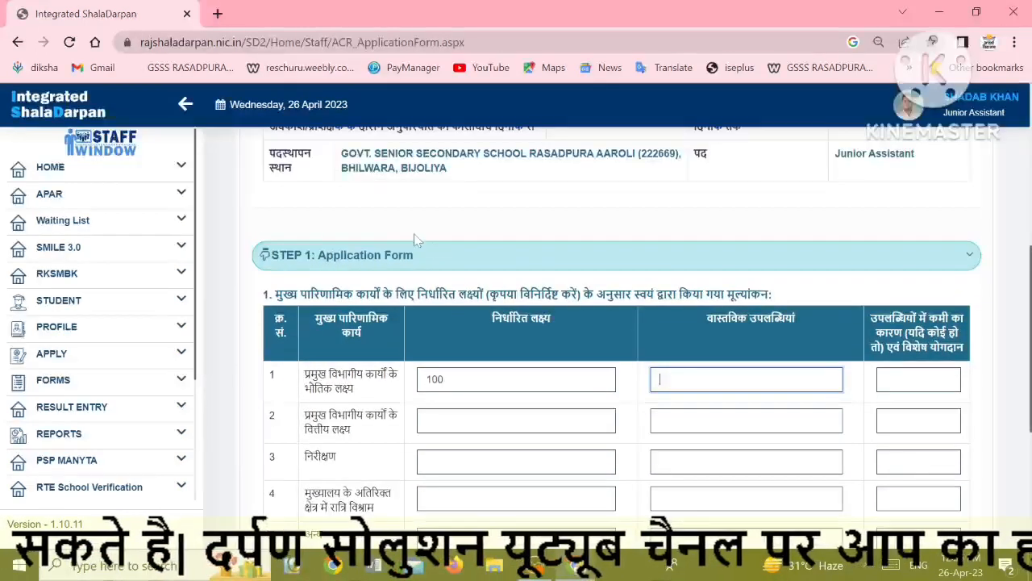
scroll(407, 317, "down", 2)
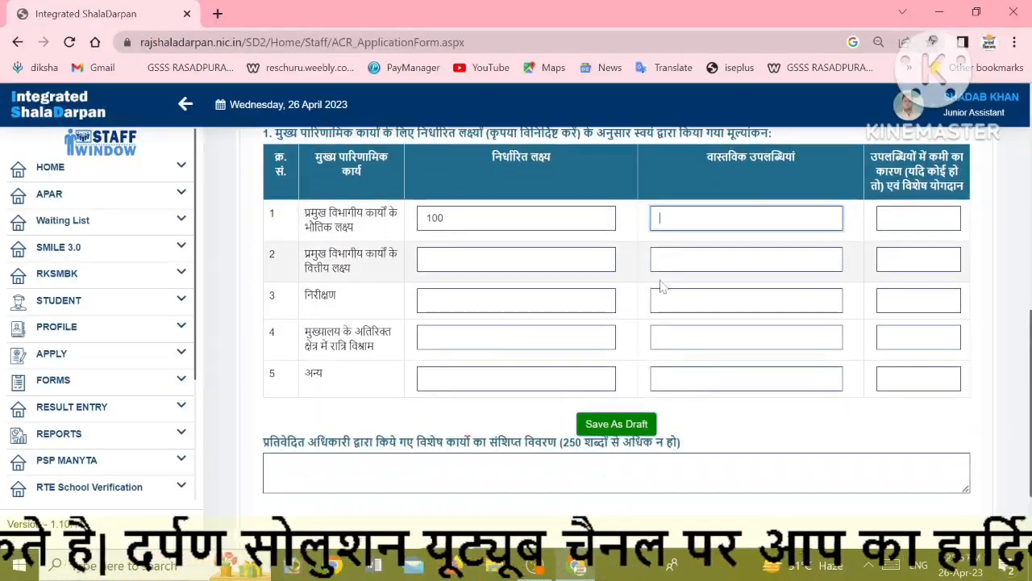
type("100")
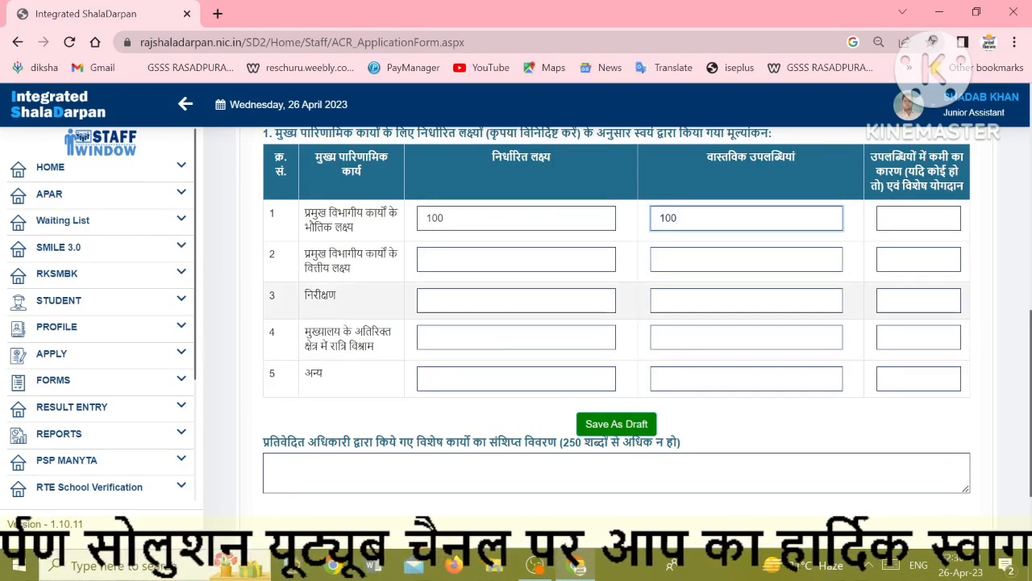
left_click(452, 259)
type("100")
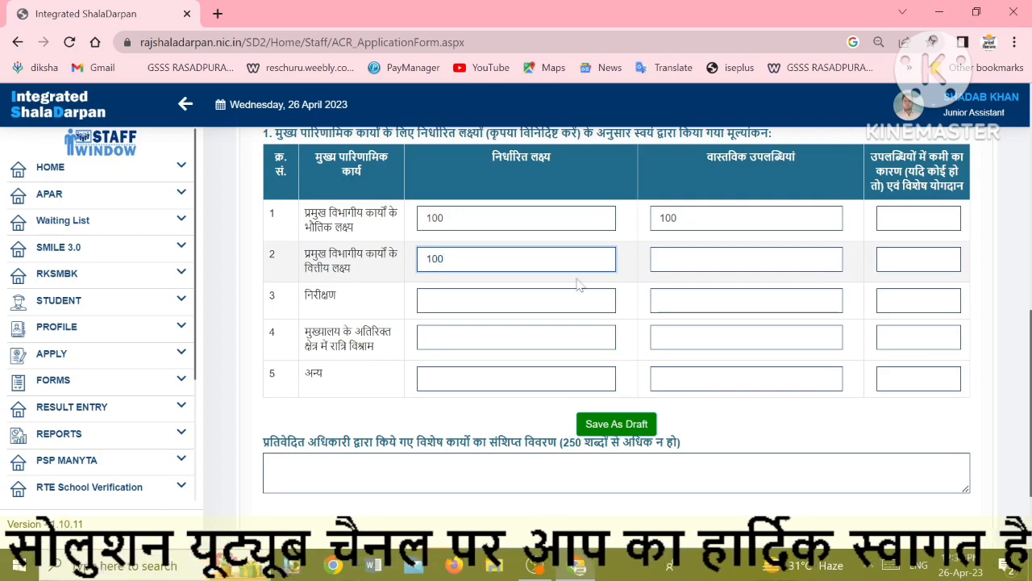
key("Tab")
type("100")
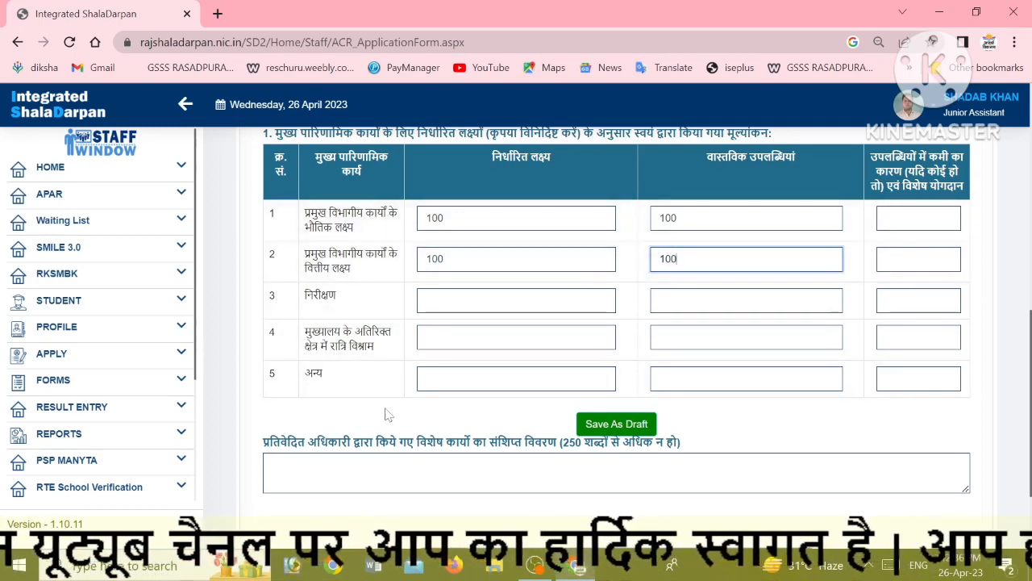
Enter target 100 and achieved 100 for tasks three to five
left_click(451, 300)
type("100")
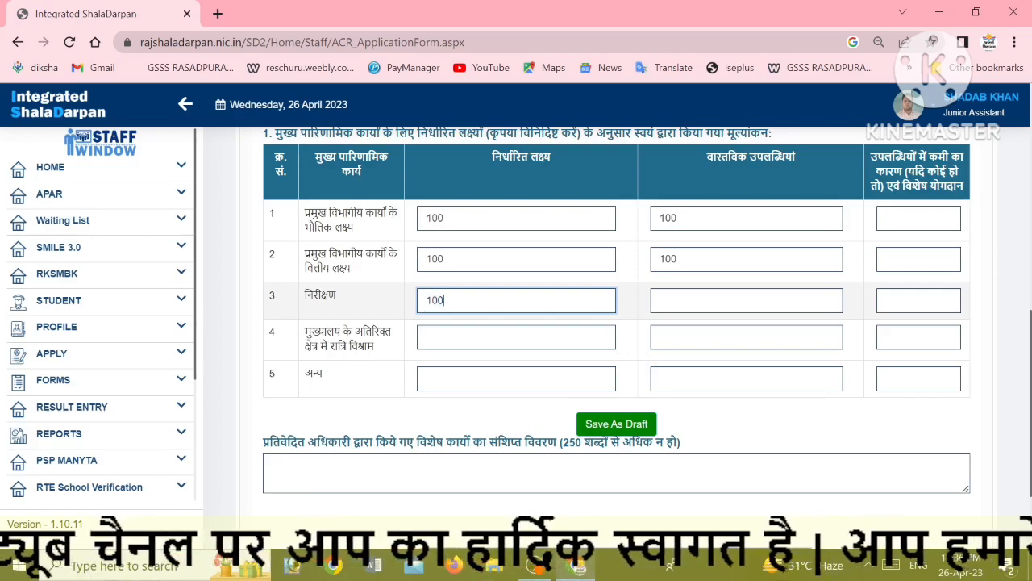
key("Tab")
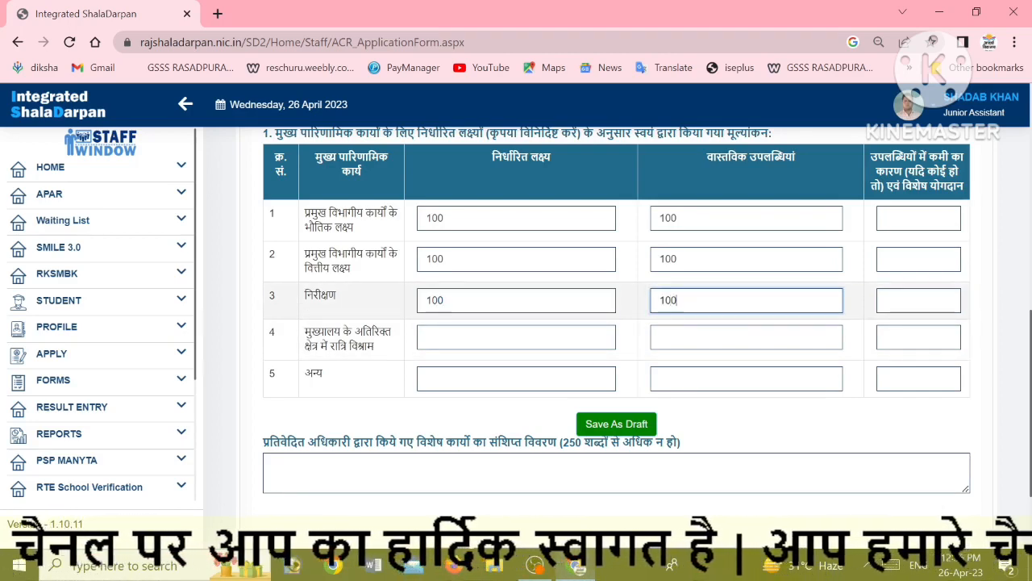
left_click(517, 337)
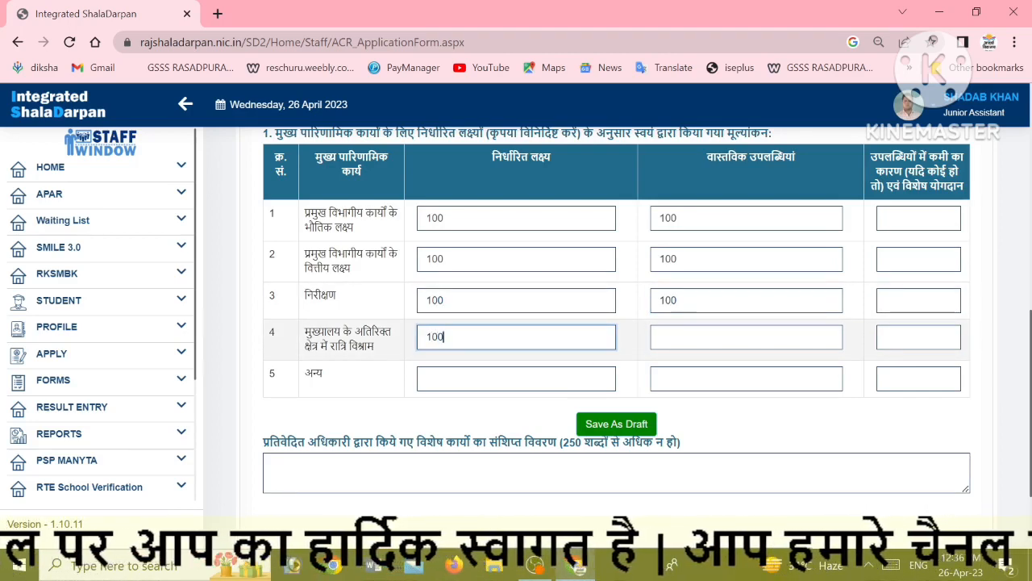
left_click(516, 378)
type("100")
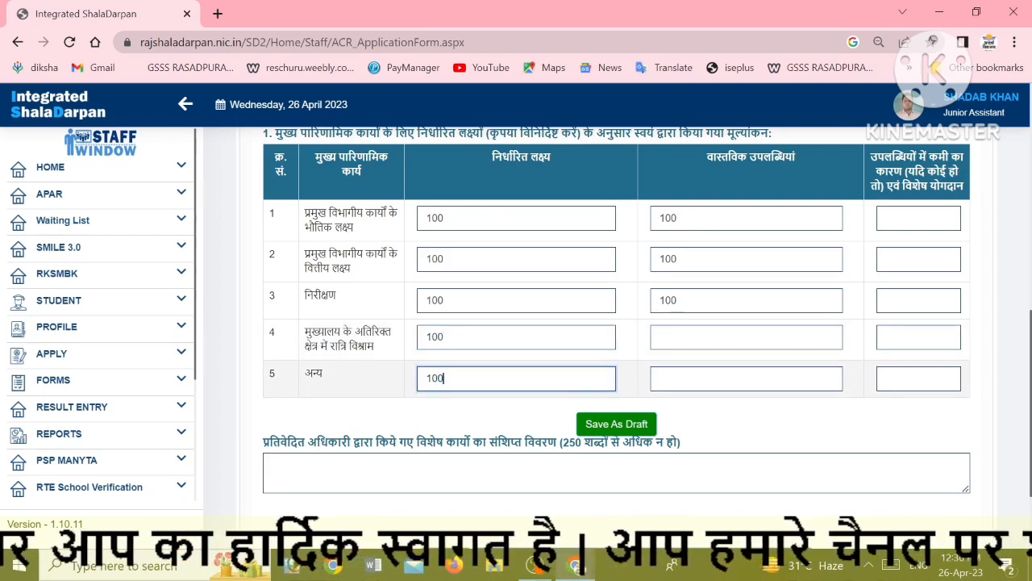
left_click(746, 338)
type("100")
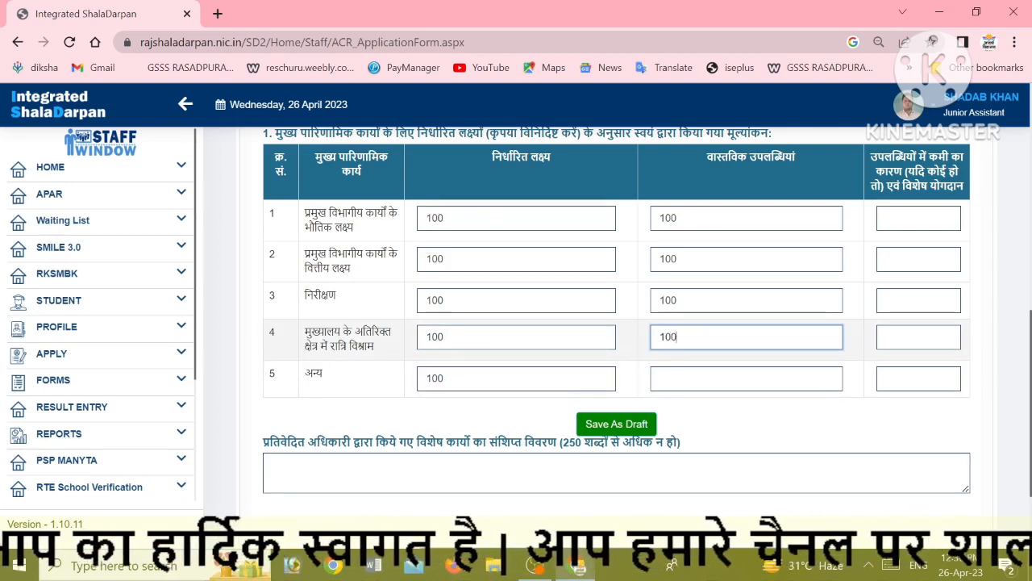
left_click(669, 378)
type("100")
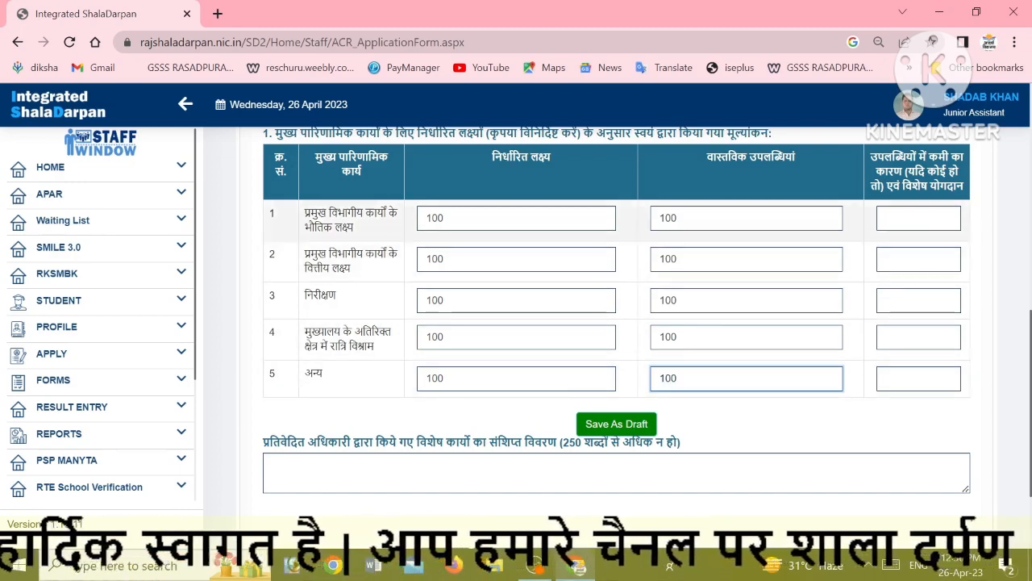
Fill the shortfall-reason field of all five rows with NA
left_click(919, 218)
key("Caps_Lock")
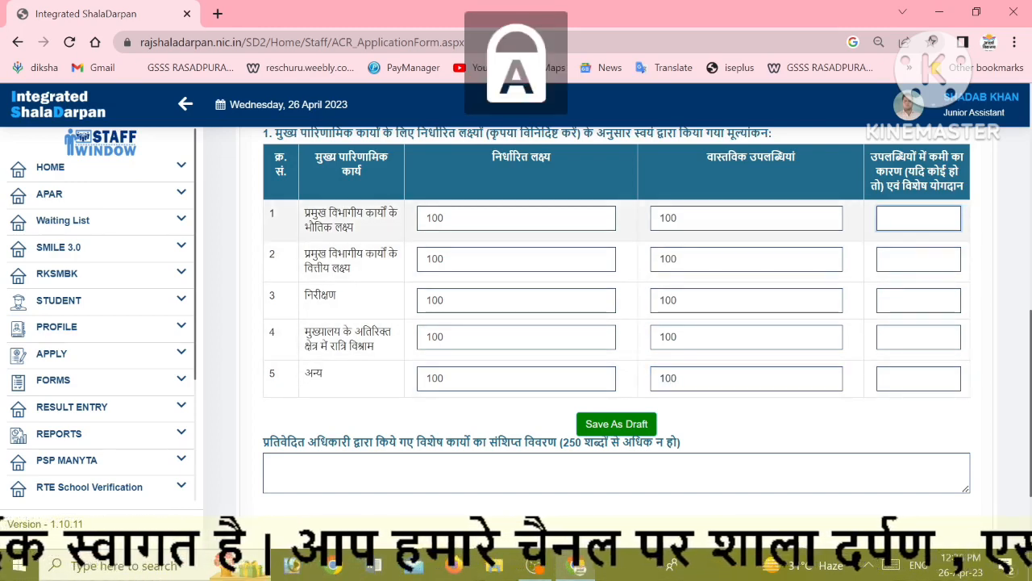
type("NA")
left_click(918, 259)
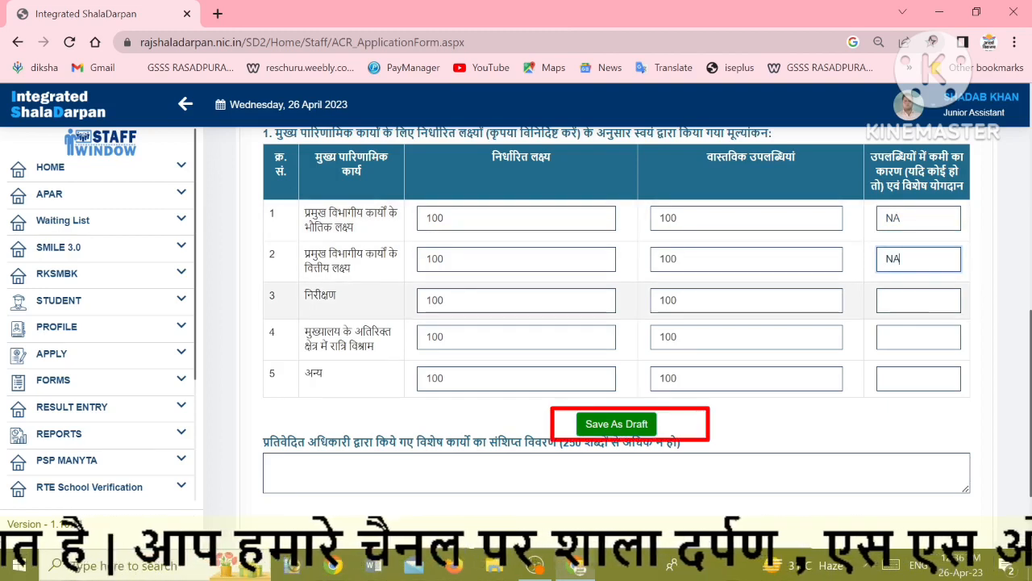
left_click(919, 300)
type("NA")
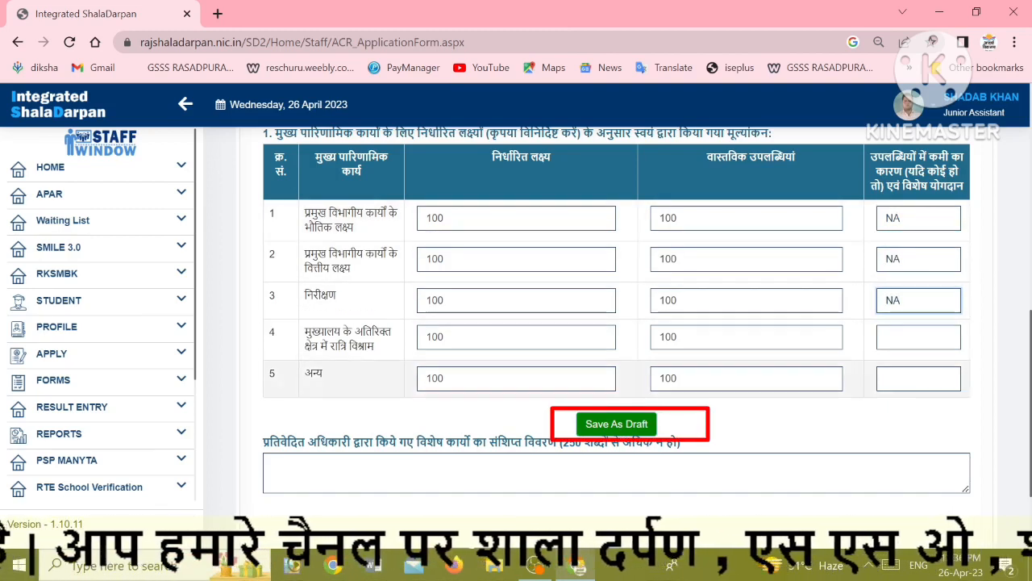
left_click(919, 337)
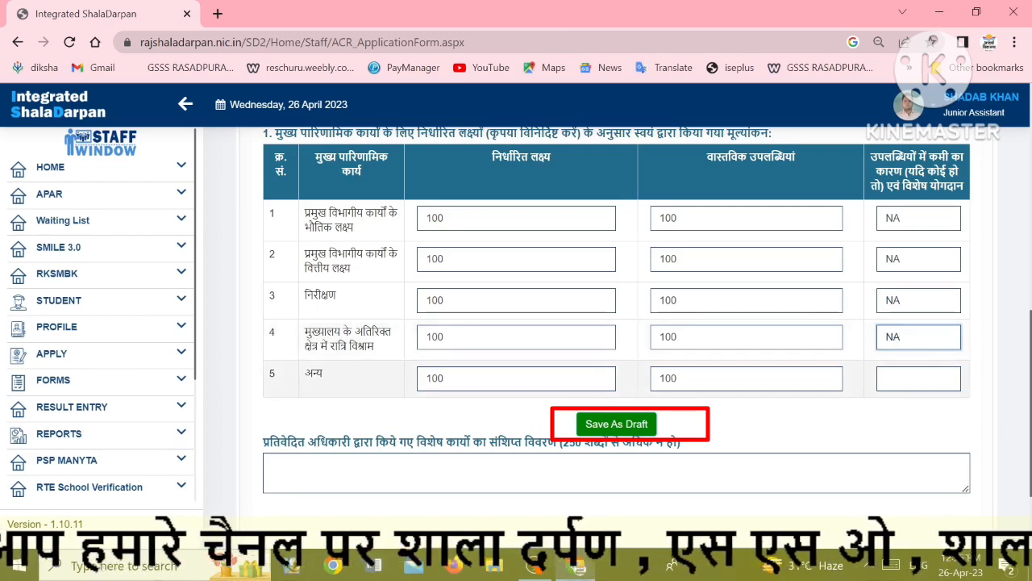
left_click(919, 378)
type("NA")
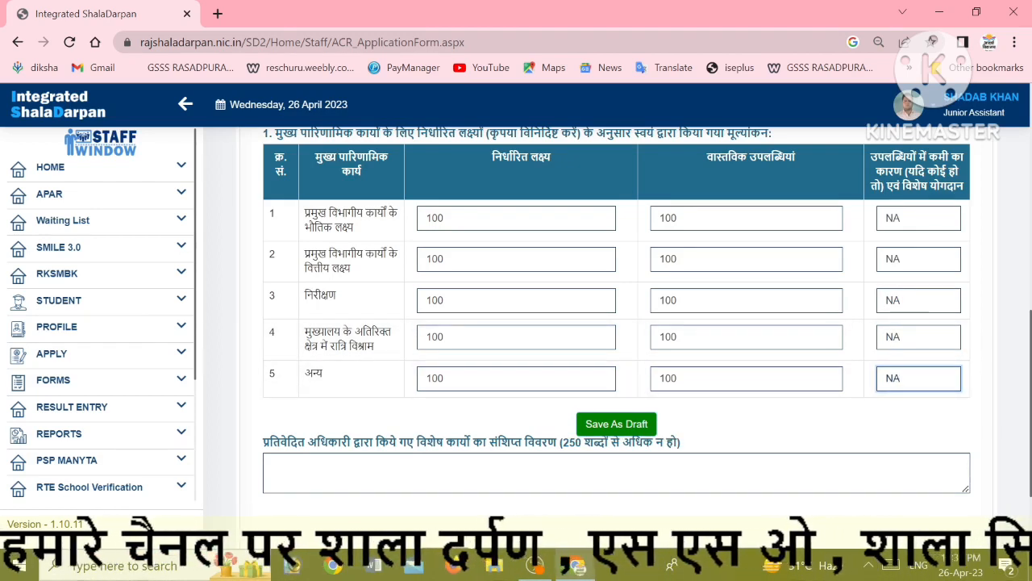
Save the appraisal entries as a draft and acknowledge the success alert
left_click(620, 424)
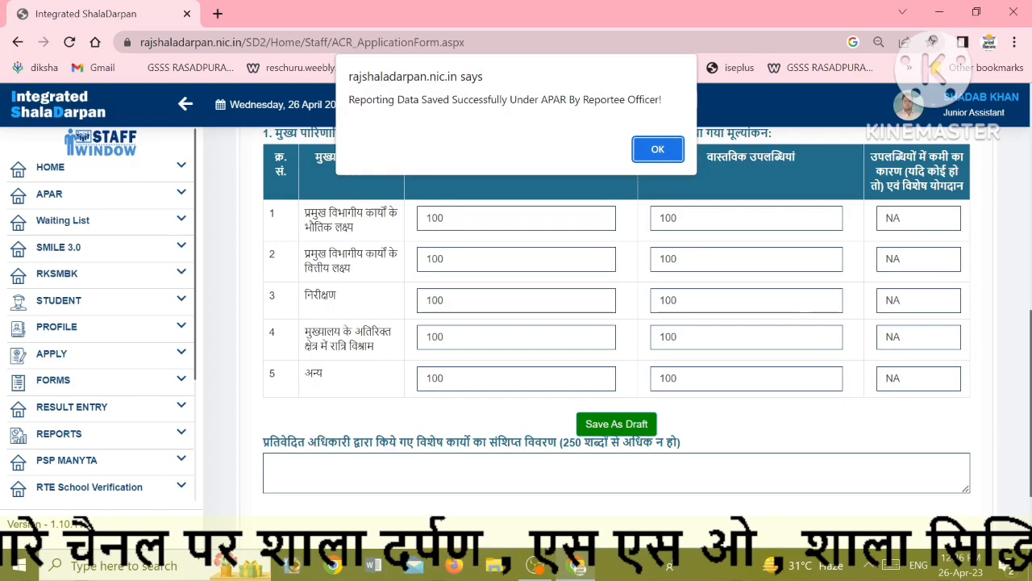
left_click(657, 158)
scroll(656, 242, "down", 3)
left_click(311, 339)
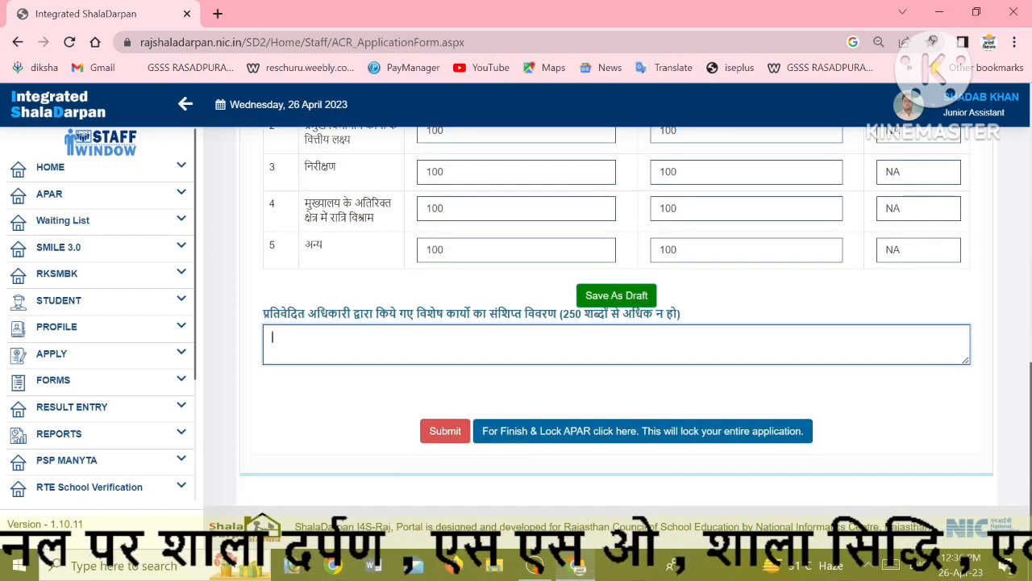
Begin the special-work description with 'Work according to orders of the head. Help other teaching'
scroll(311, 339, "up", 3)
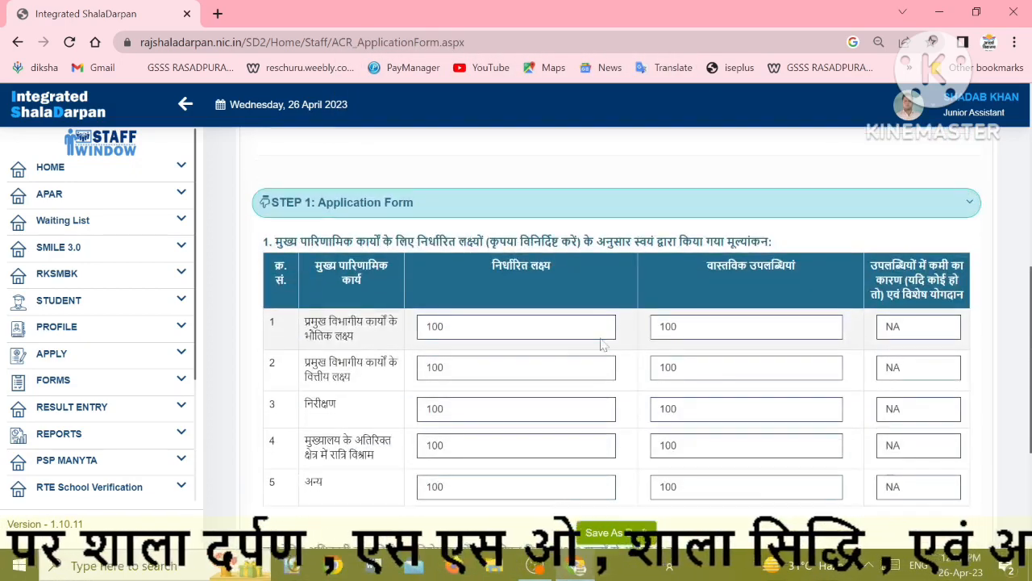
scroll(604, 341, "down", 3)
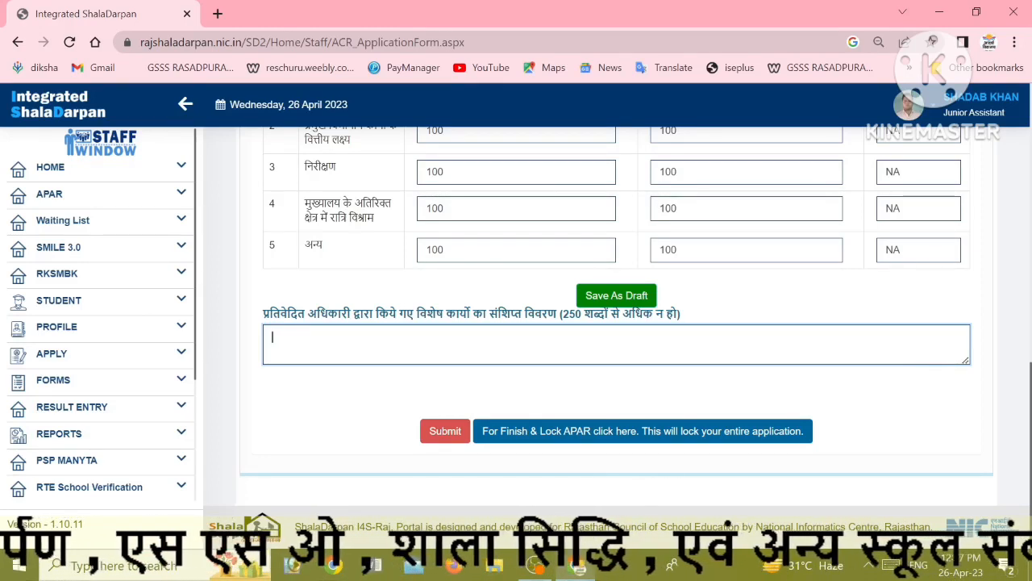
key("Caps_Lock")
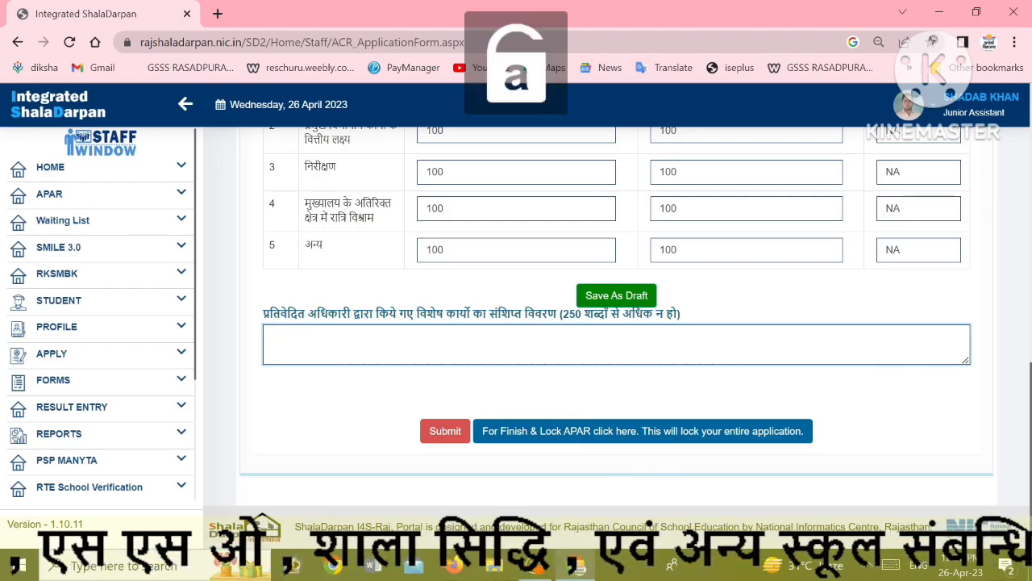
type("Wor")
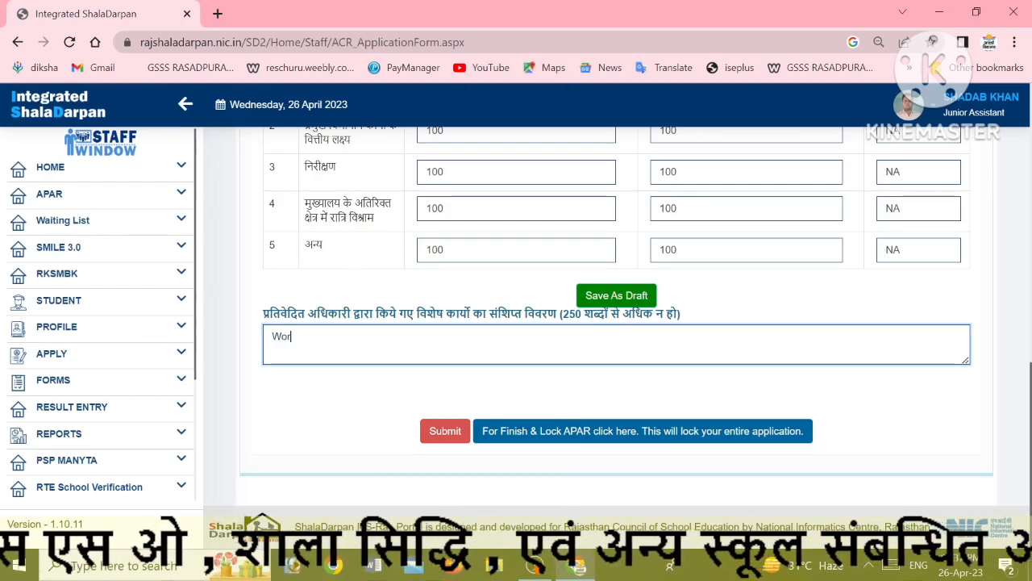
type("k acc")
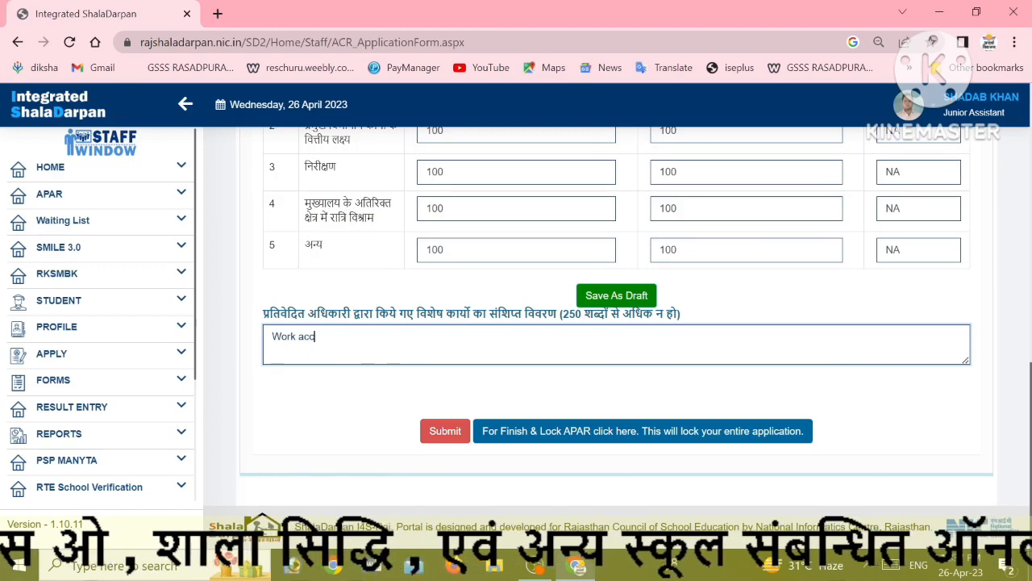
type("ording t")
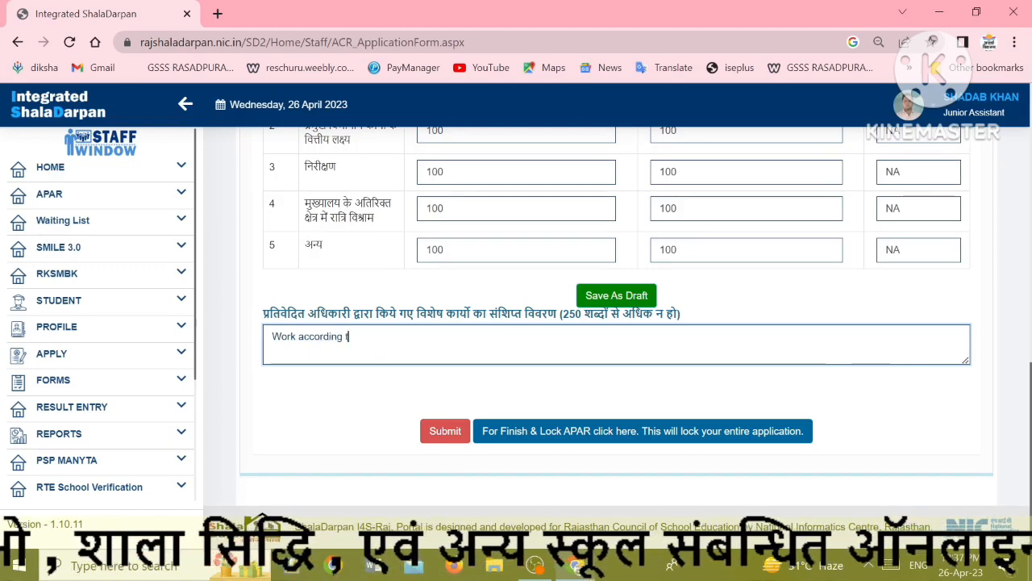
type("o a")
key("BackSpace")
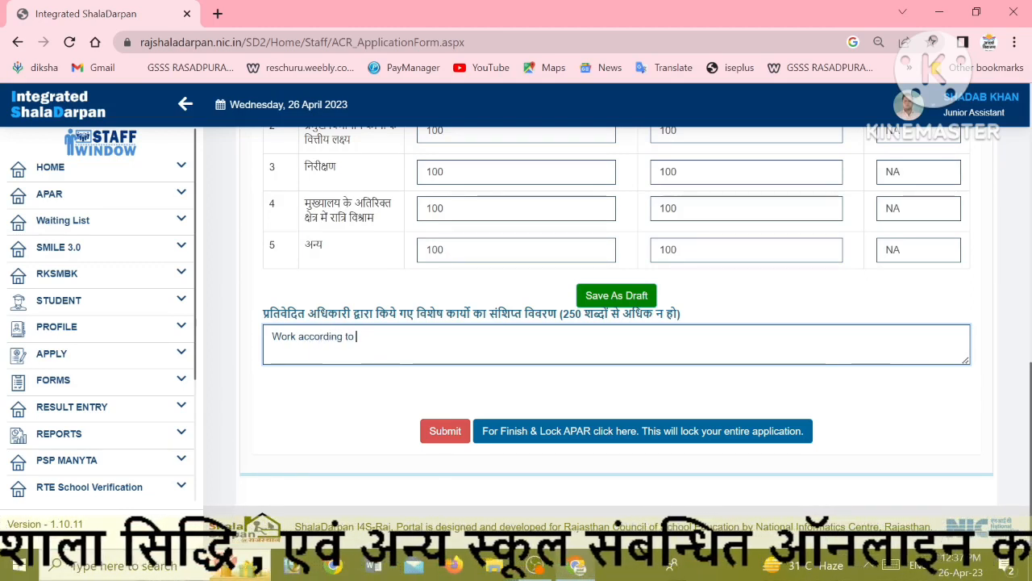
type("orders")
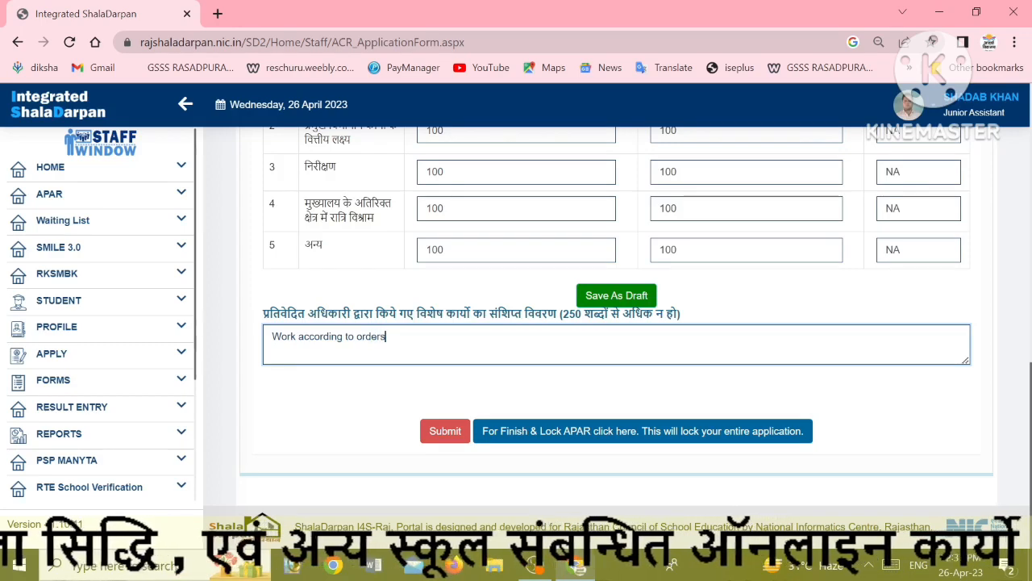
type(" of ")
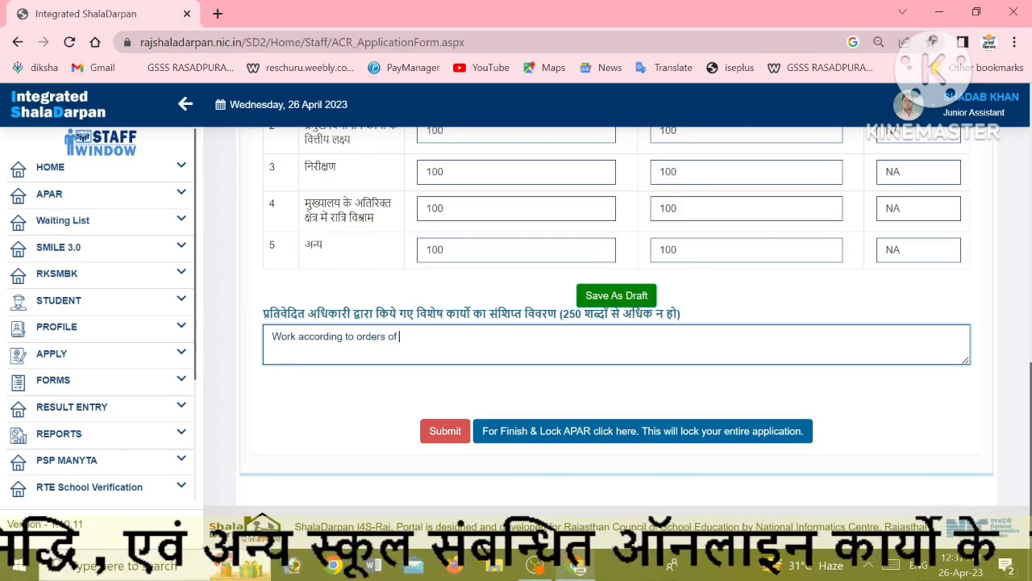
type("the head")
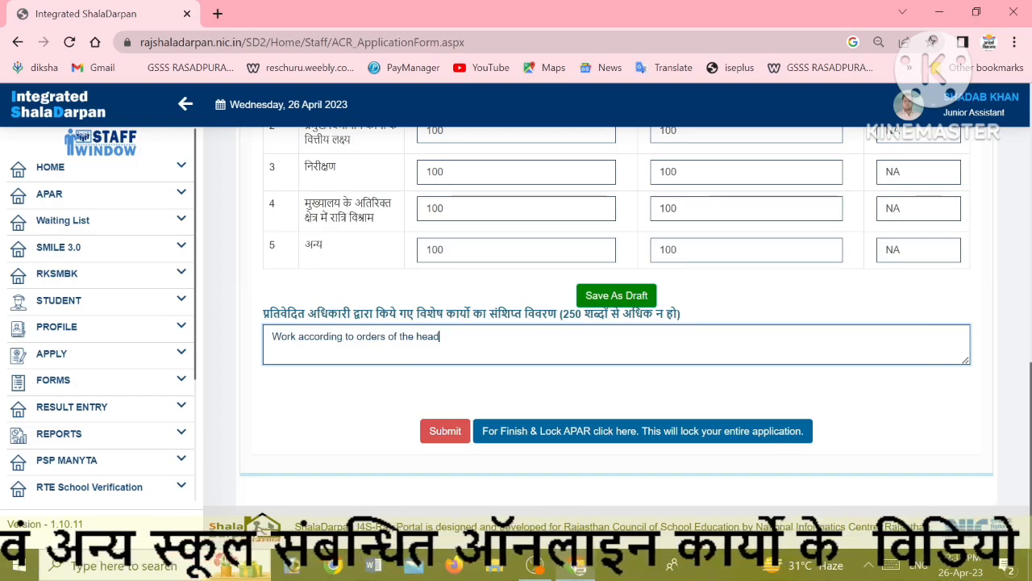
type(". ")
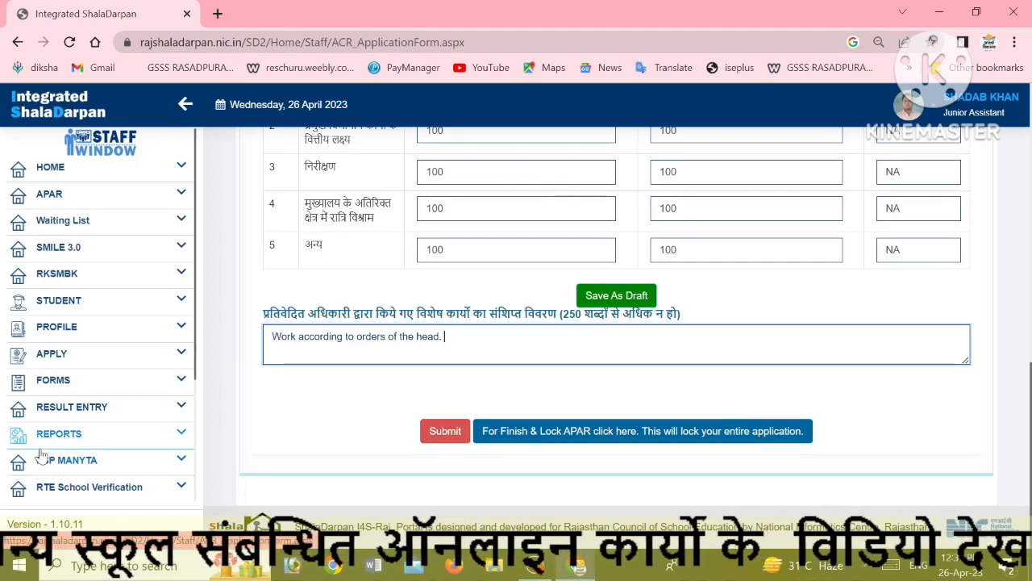
type("HEb")
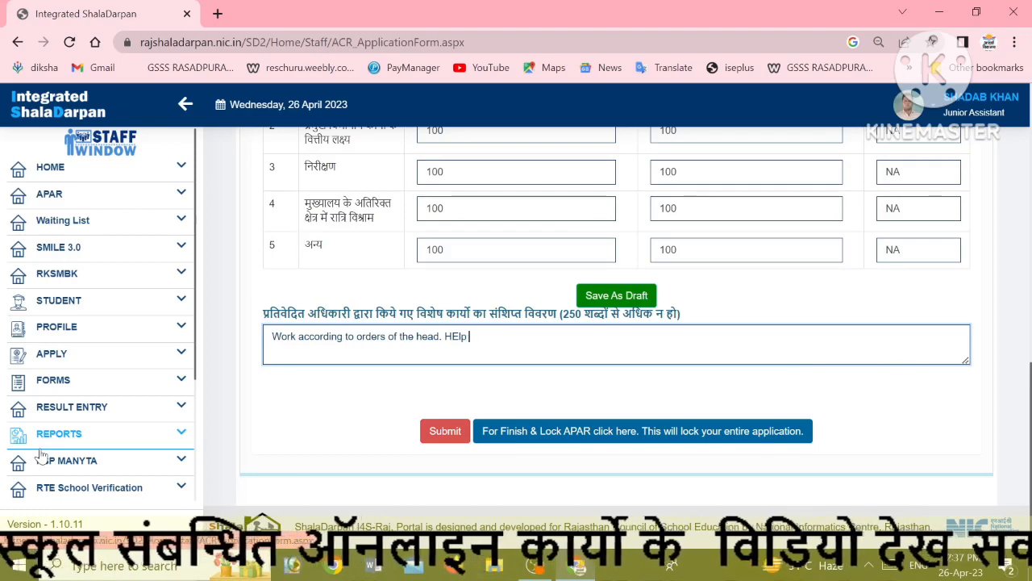
key("BackSpace")
key("BackSpace")
type("el")
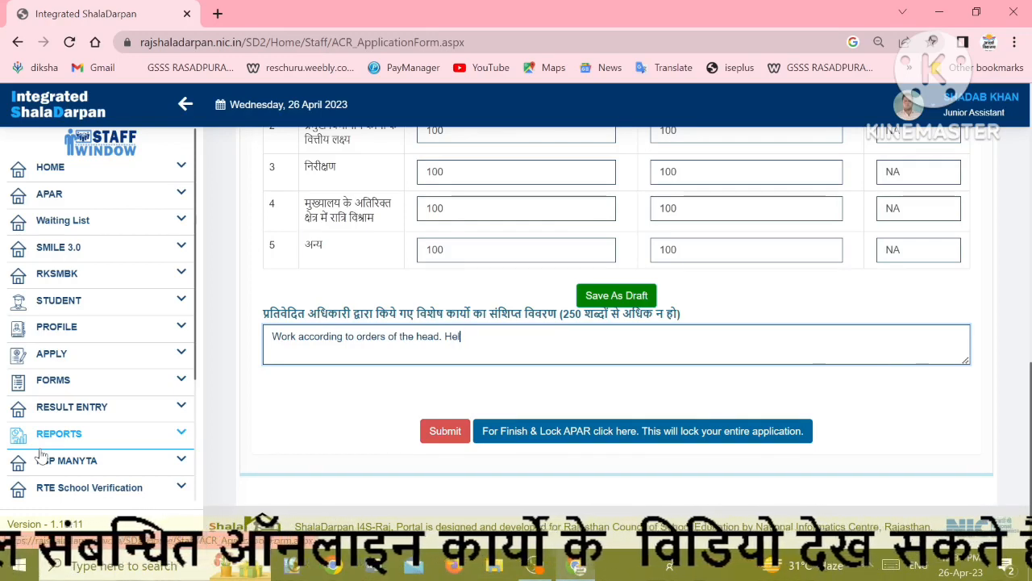
type("p Ohter tea")
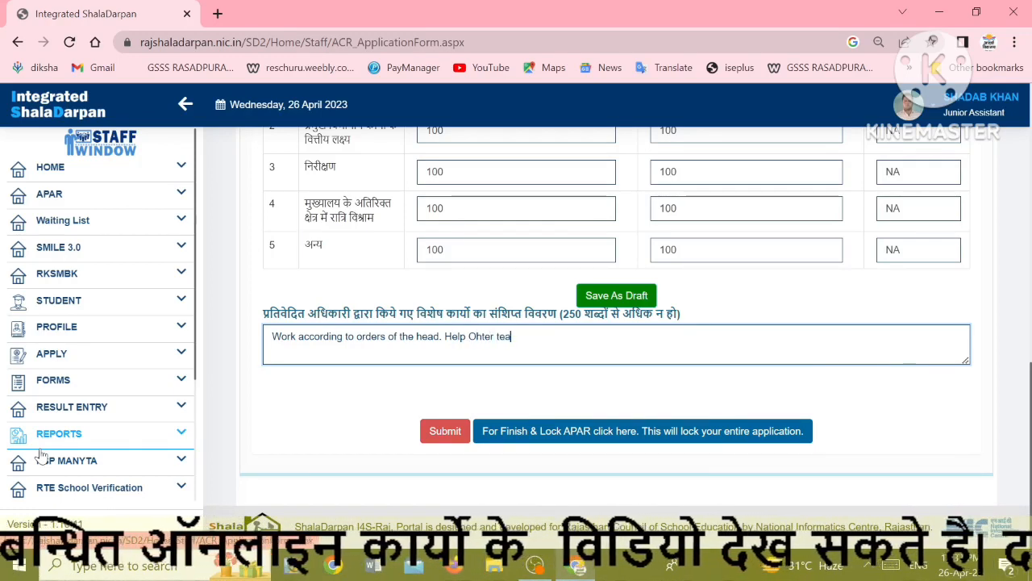
type("ching")
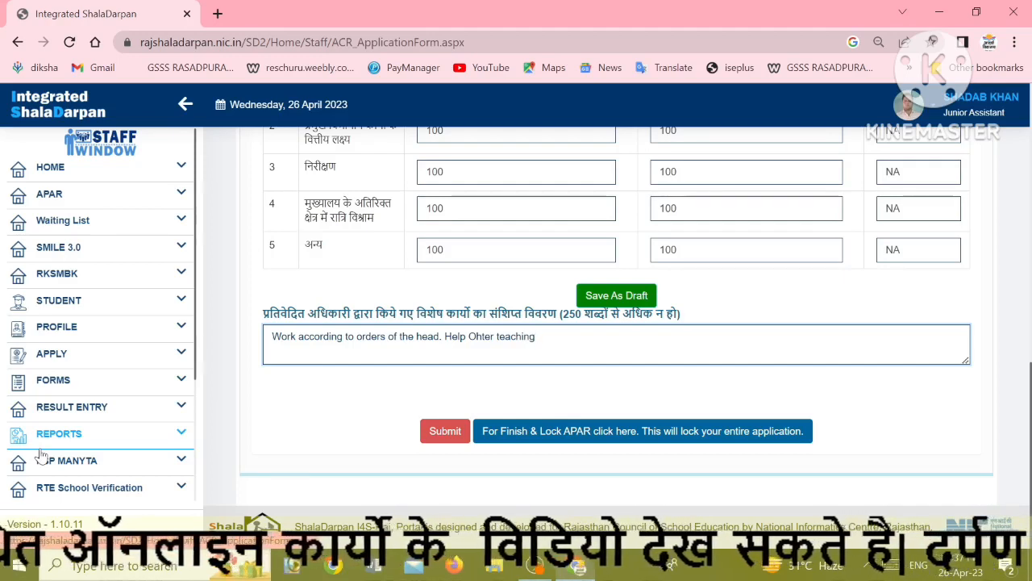
Finish it with 'staff for online and offline work. Full fill my All duty provided by Senior staff.'
key("BackSpace")
key("BackSpace")
key("BackSpace")
key("BackSpace")
key("BackSpace")
key("BackSpace")
key("BackSpace")
key("BackSpace")
key("BackSpace")
key("BackSpace")
key("BackSpace")
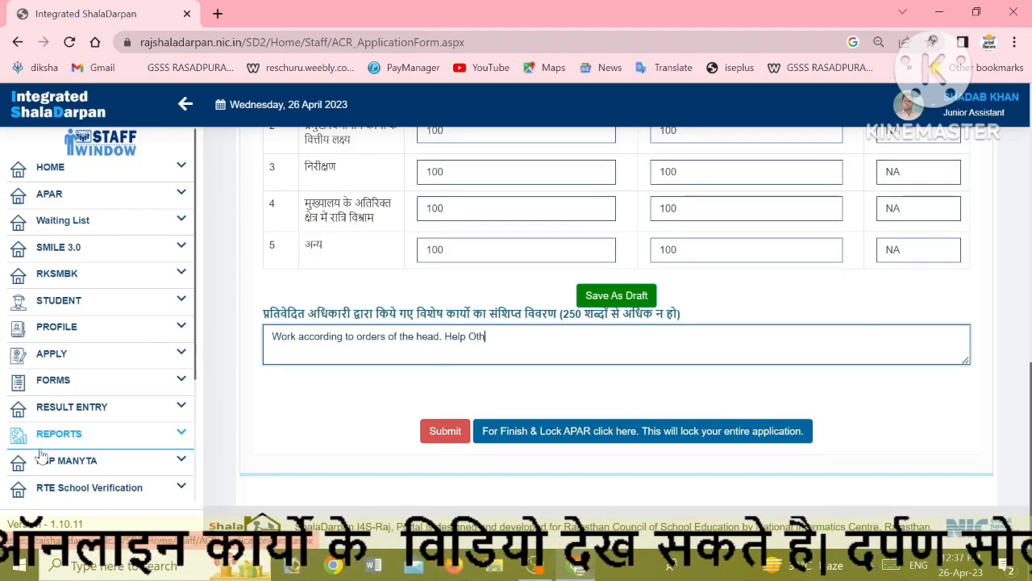
type("teac")
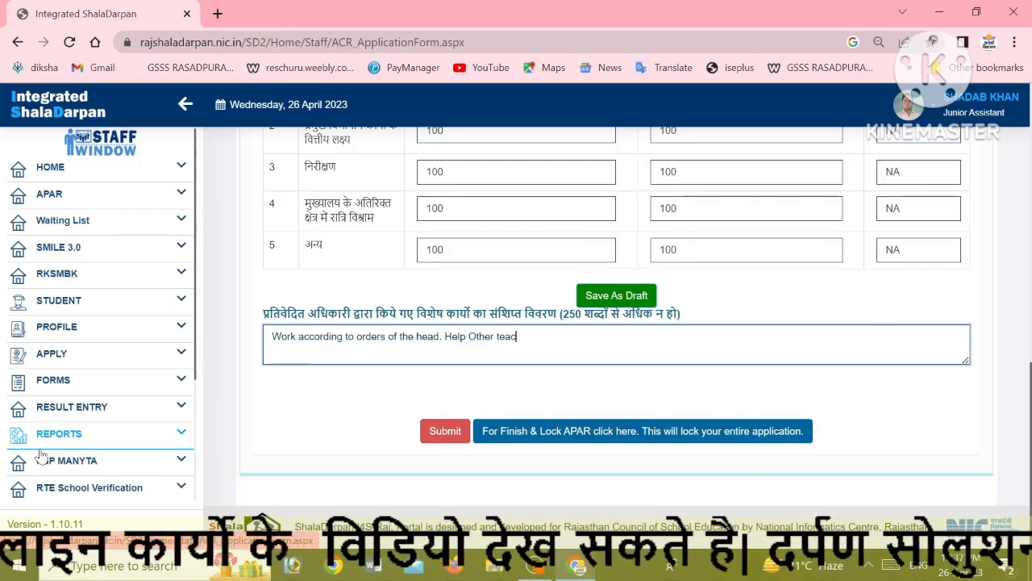
type("hing staff for")
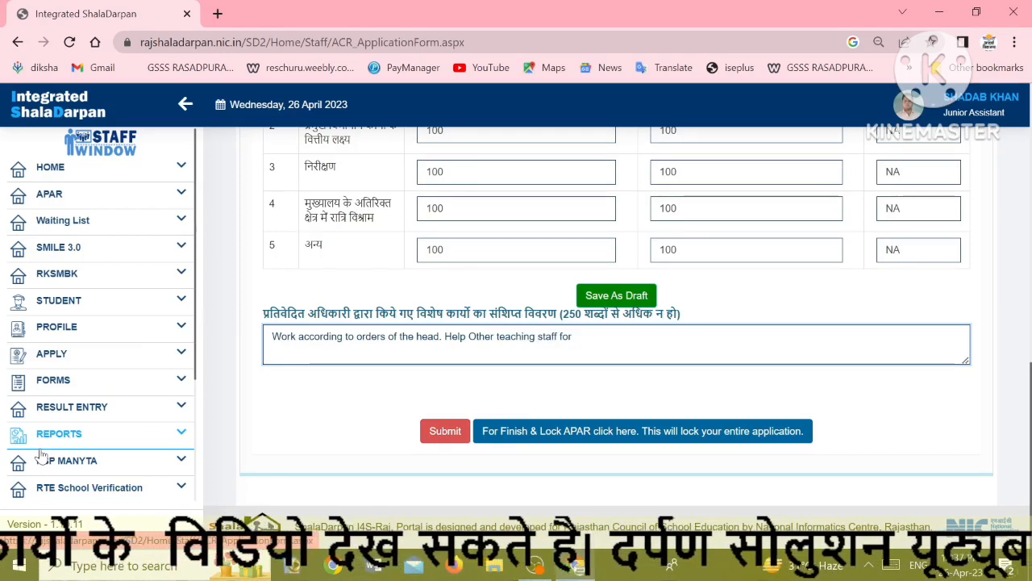
key("BackSpace")
key("BackSpace")
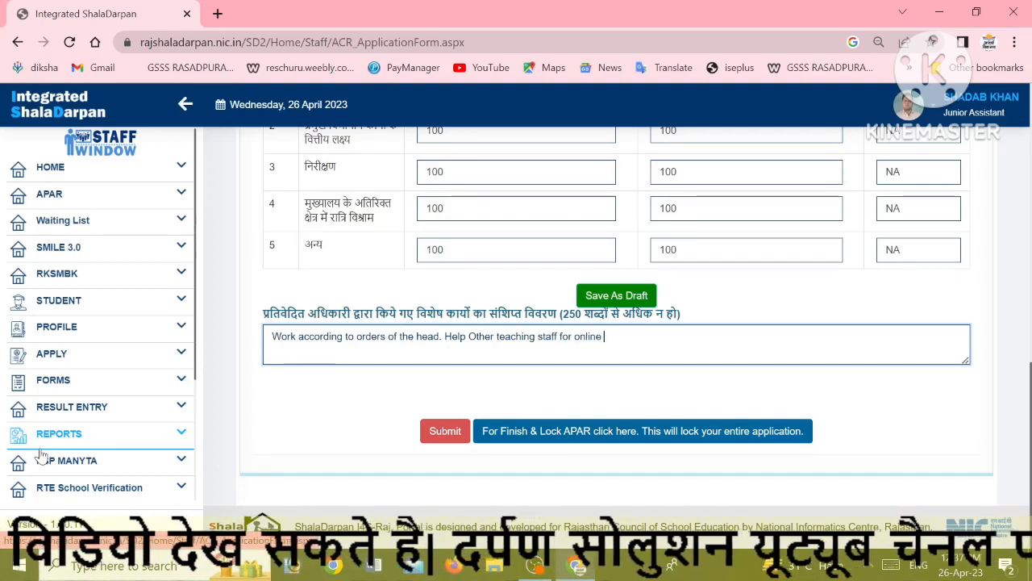
type("or online and offline wor")
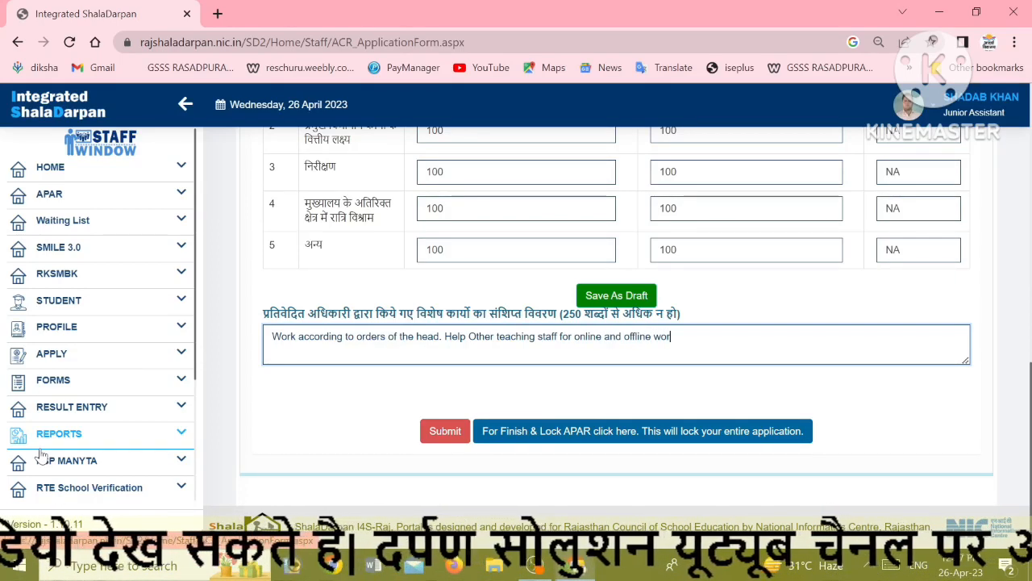
type("k. Ful")
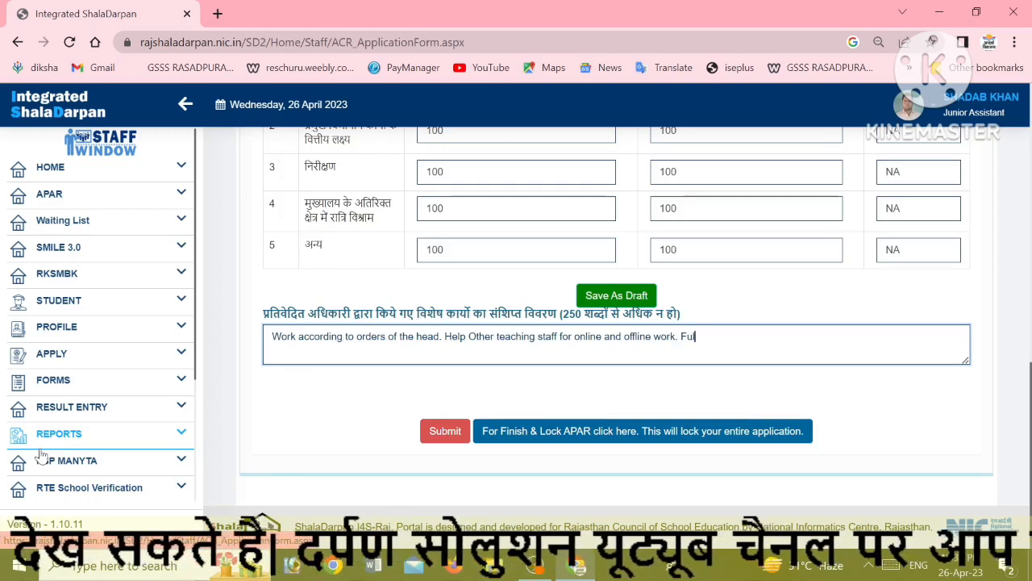
type("l fill my a")
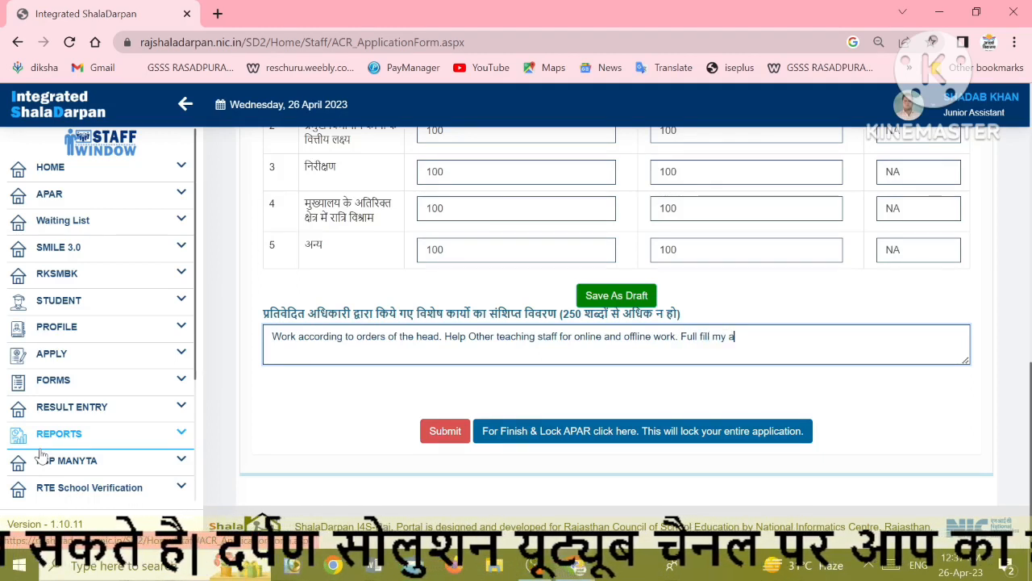
key("BackSpace")
type("All")
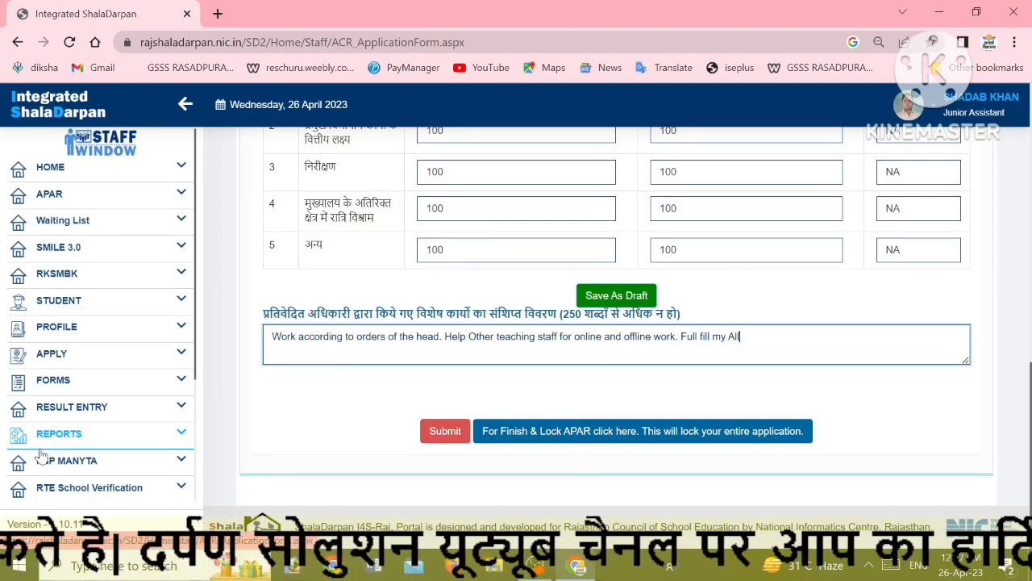
type(" duty")
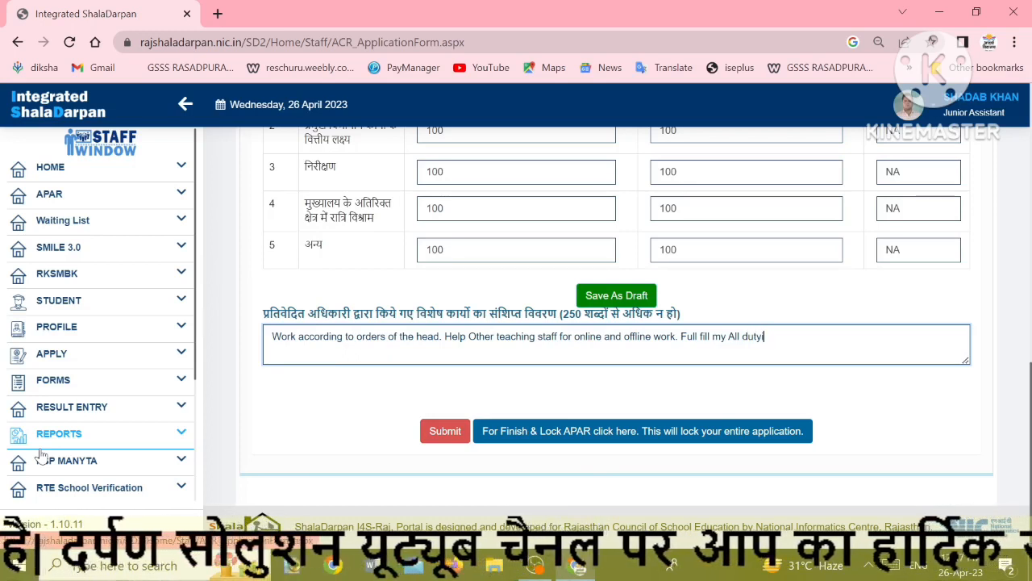
type(" proviude")
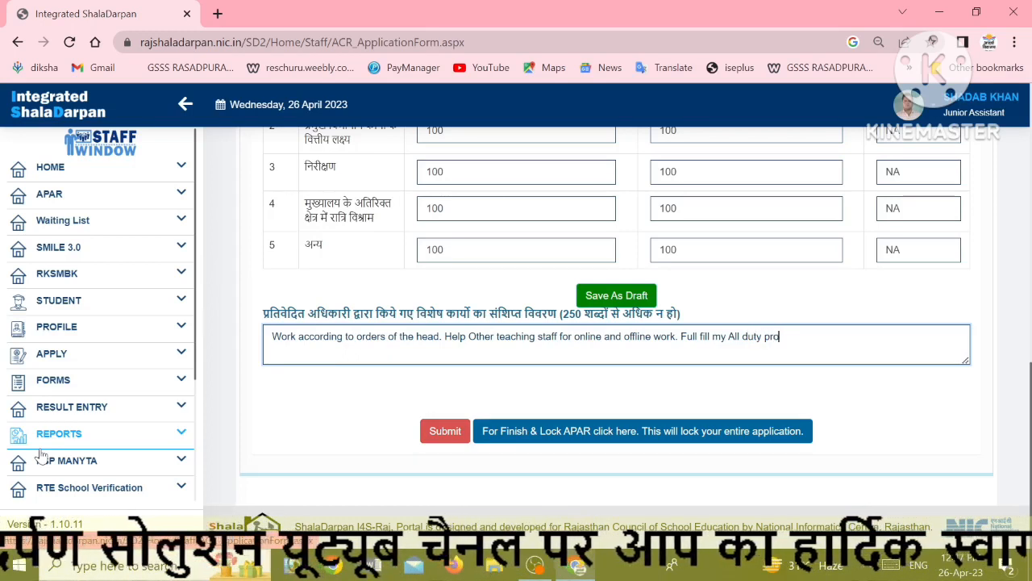
key("BackSpace")
key("BackSpace")
key("BackSpace")
type("ded")
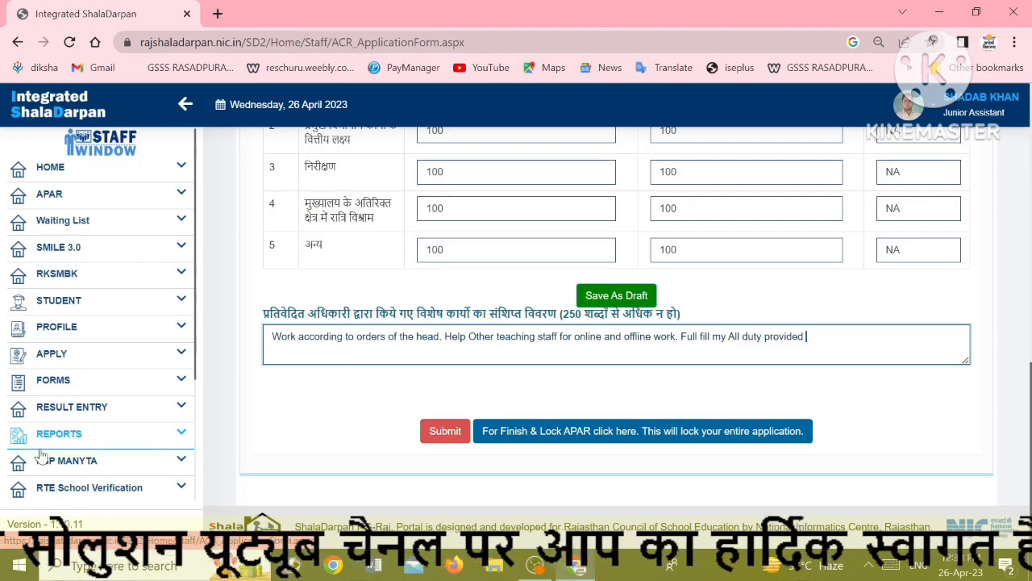
type(" by Senio")
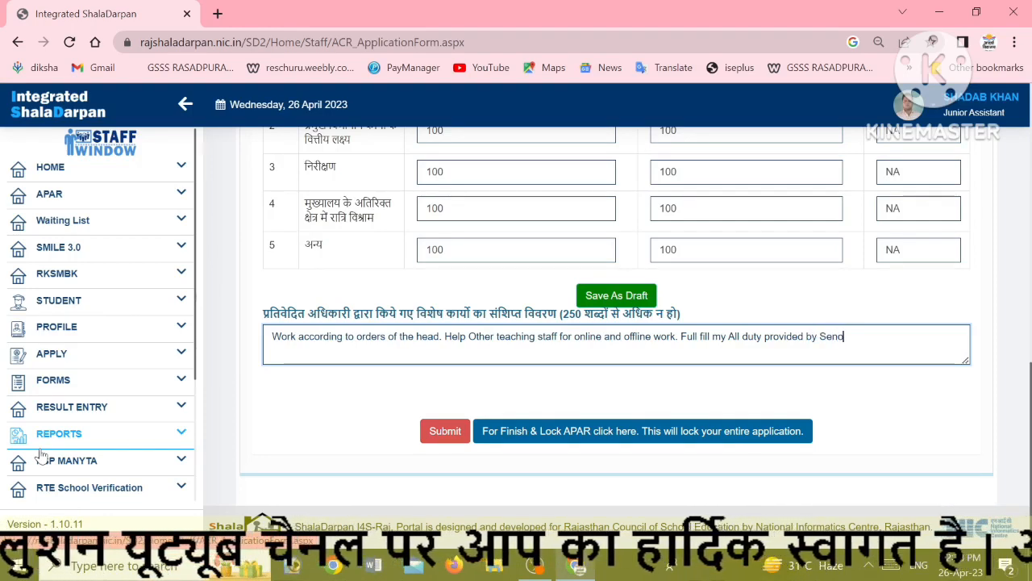
type("r staff.")
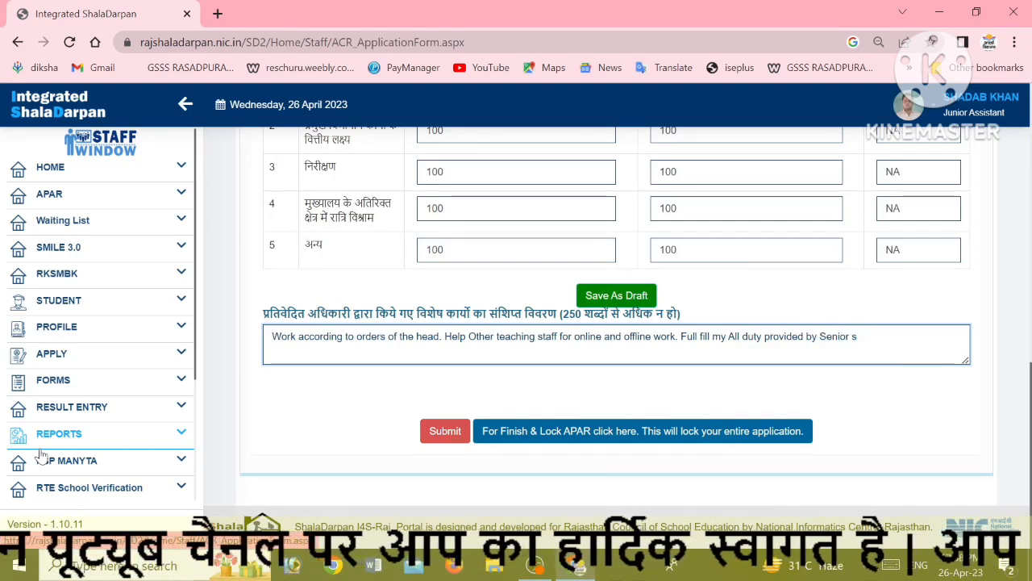
key("Return")
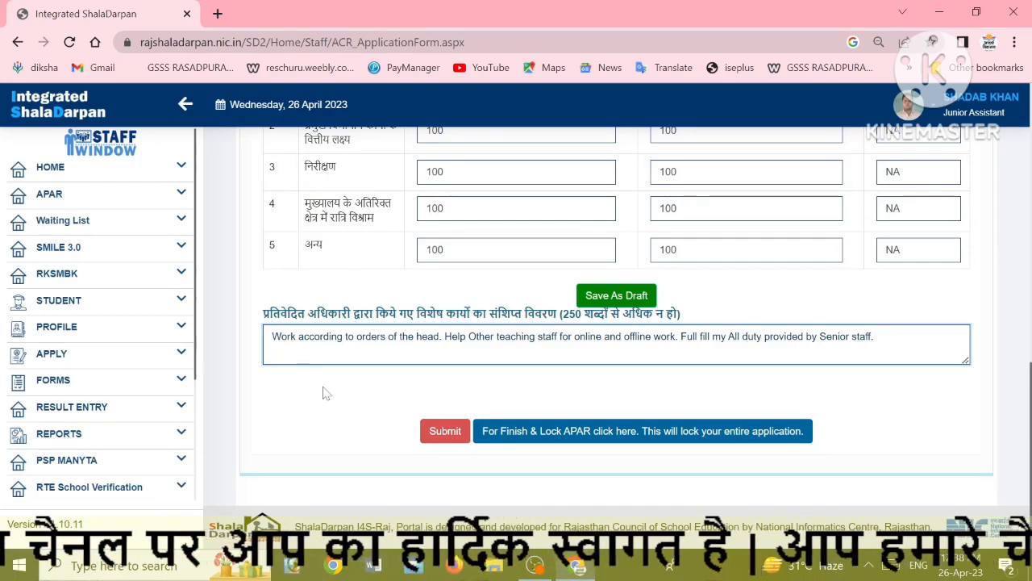
Submit the APAR form data and acknowledge the saved-successfully alerts
left_click(431, 432)
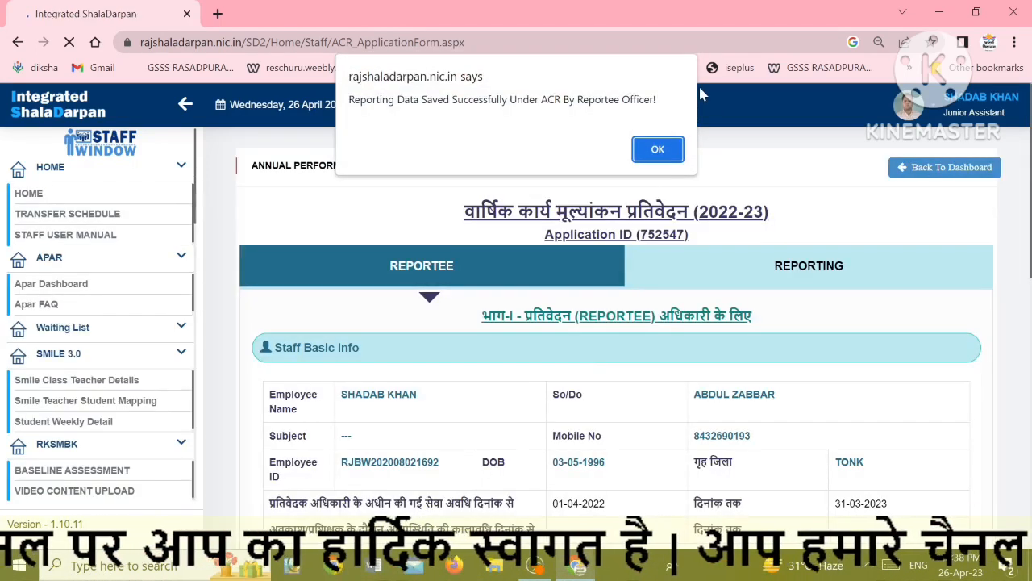
left_click(658, 144)
scroll(613, 322, "down", 5)
scroll(613, 323, "down", 3)
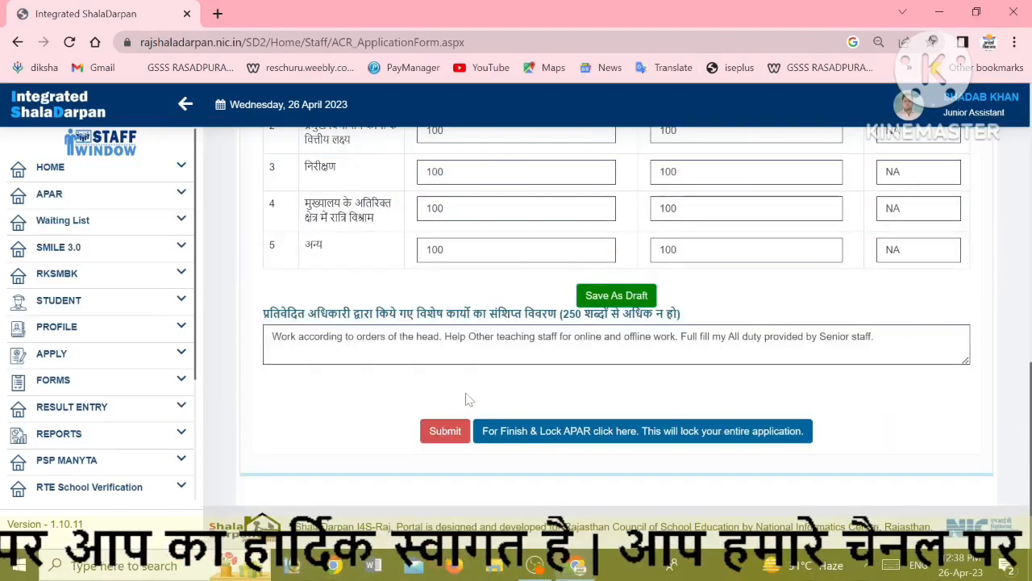
left_click(440, 436)
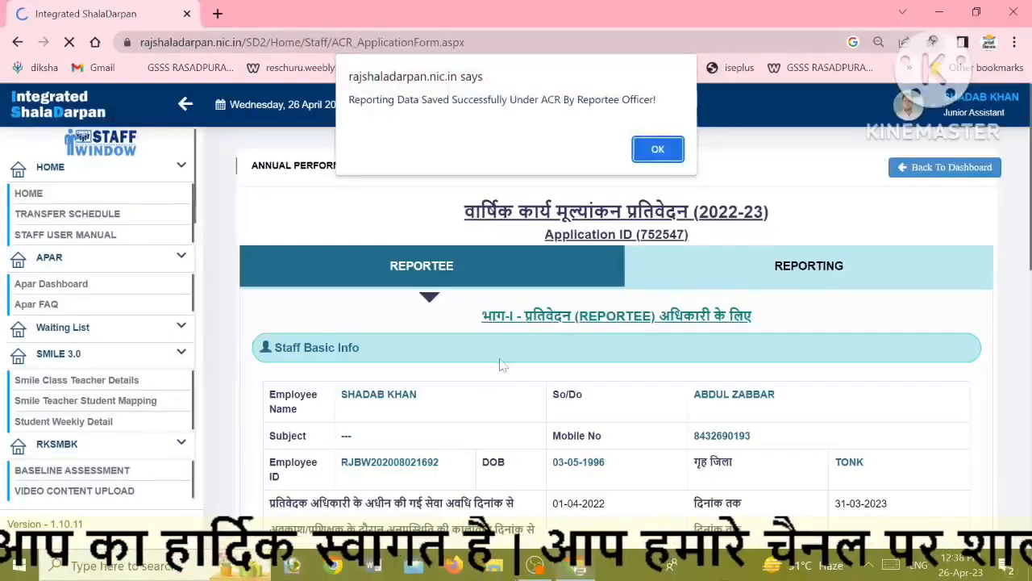
left_click(658, 148)
Finish and lock the APAR application, confirming with OK
scroll(655, 299, "down", 10)
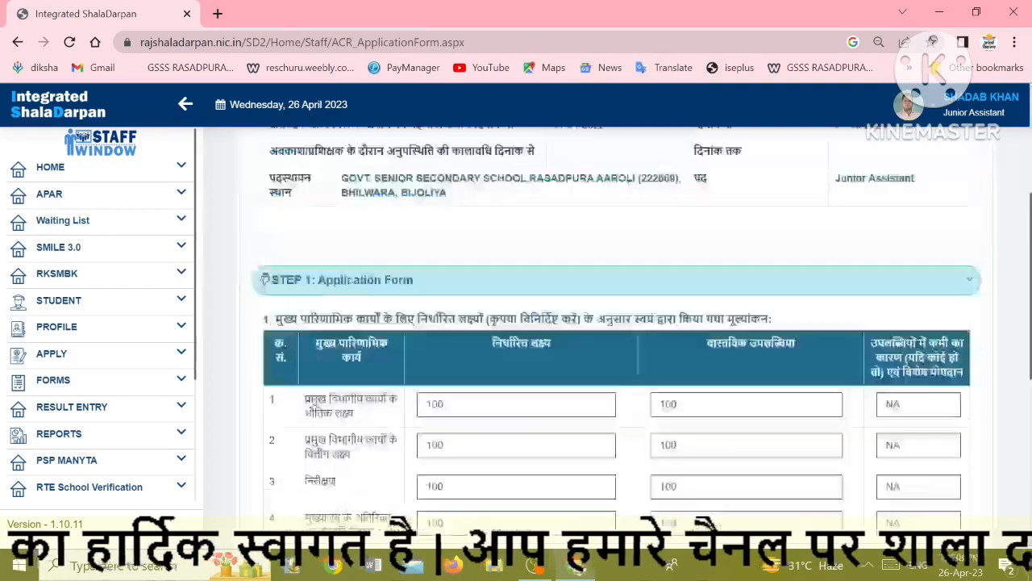
left_click(628, 435)
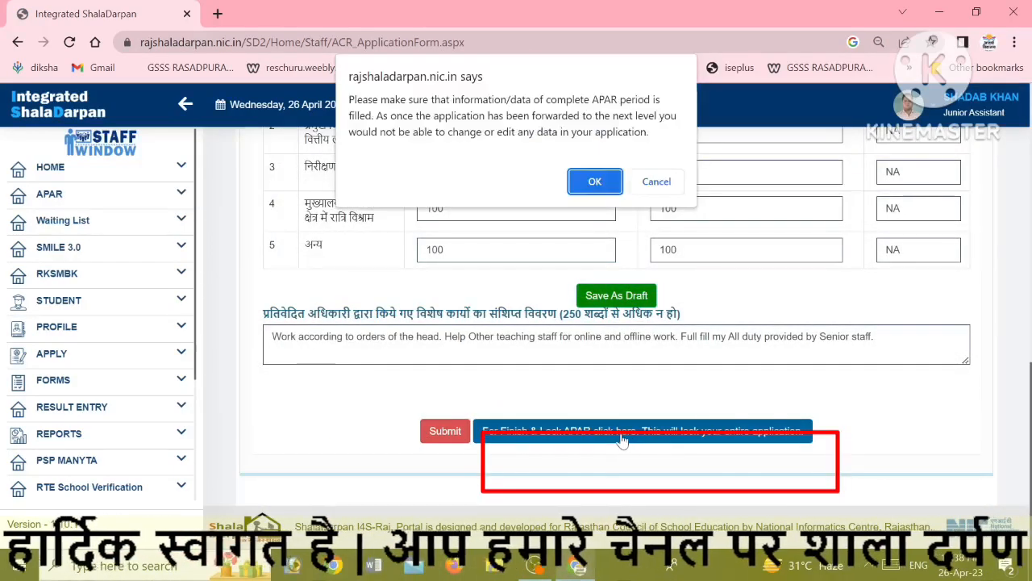
left_click(594, 182)
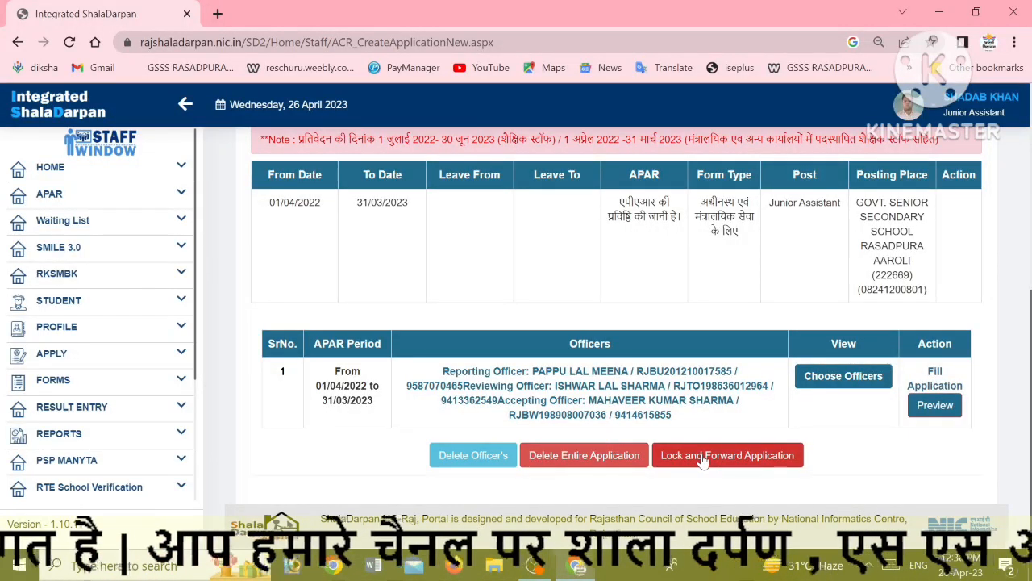
left_click(932, 412)
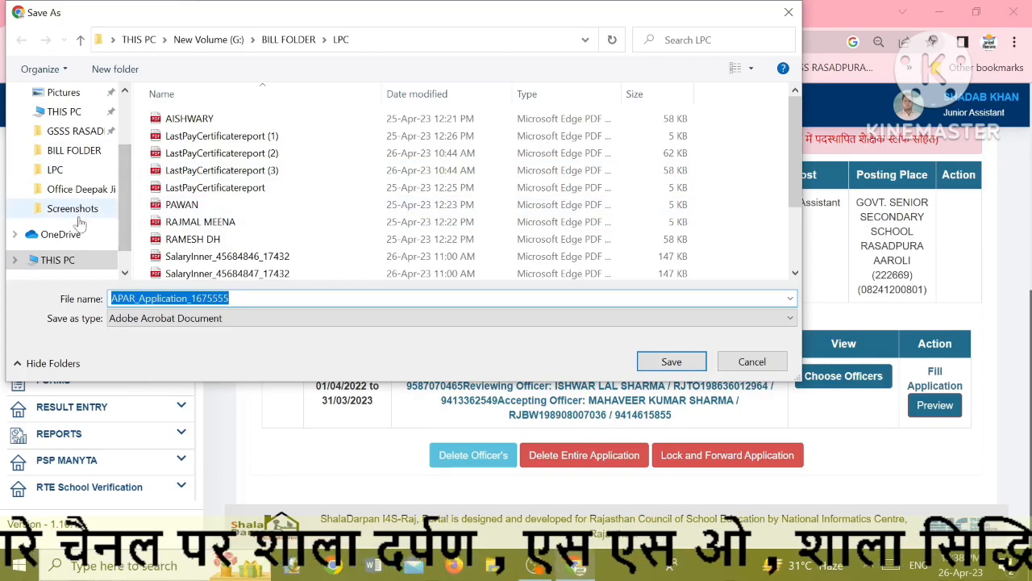
left_click(133, 40)
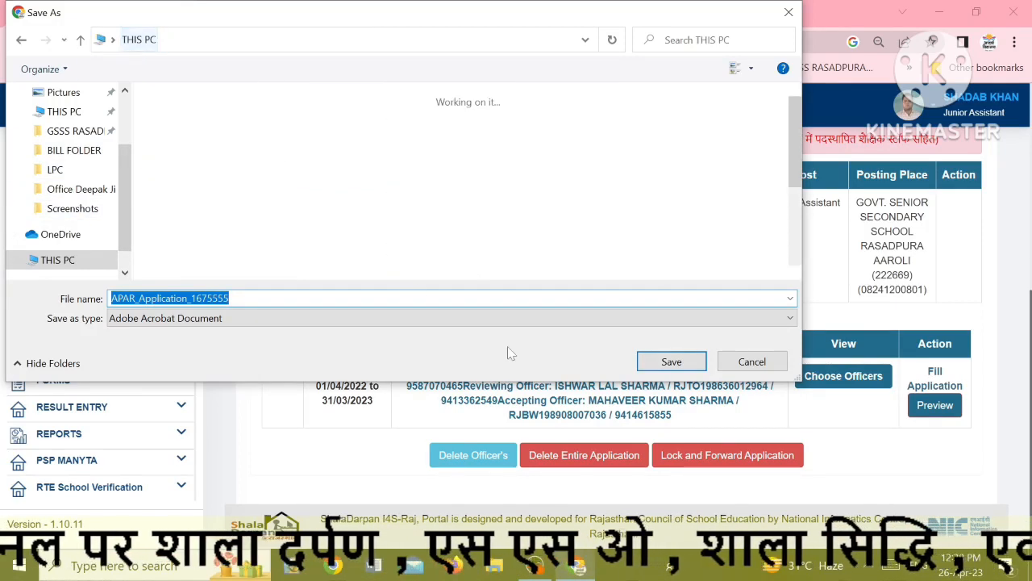
left_click(68, 112)
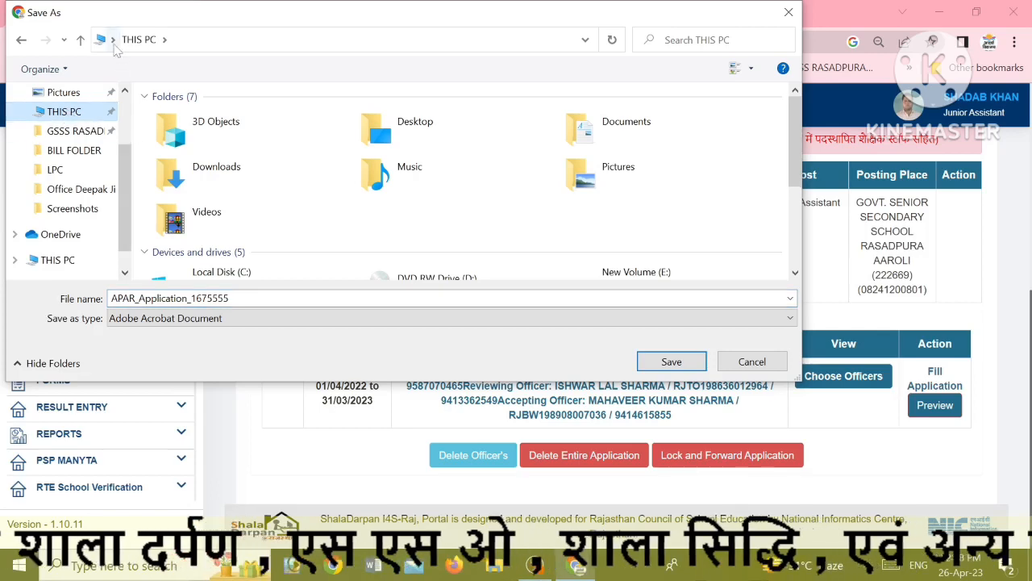
left_click(113, 40)
left_click(101, 64)
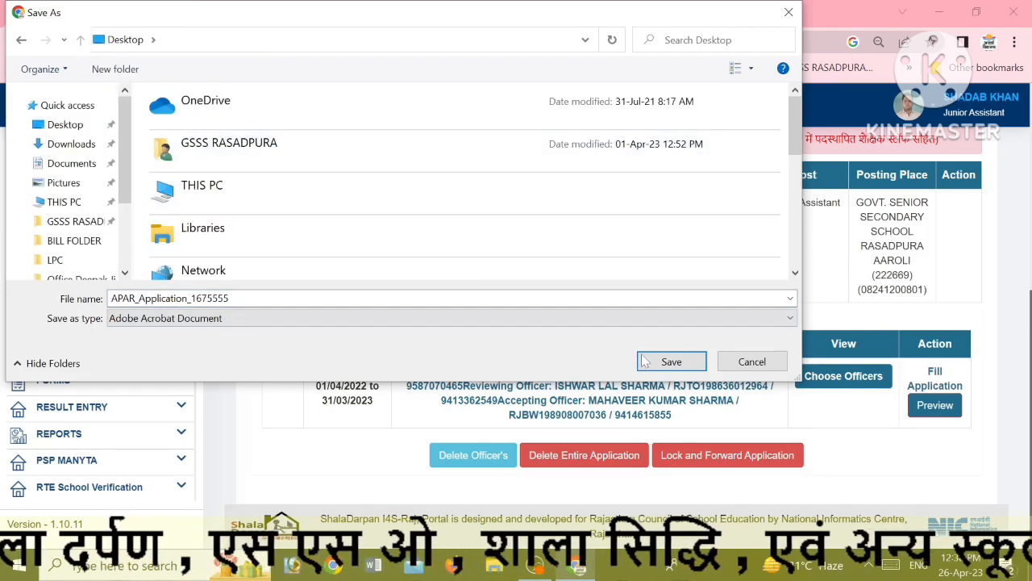
left_click(672, 361)
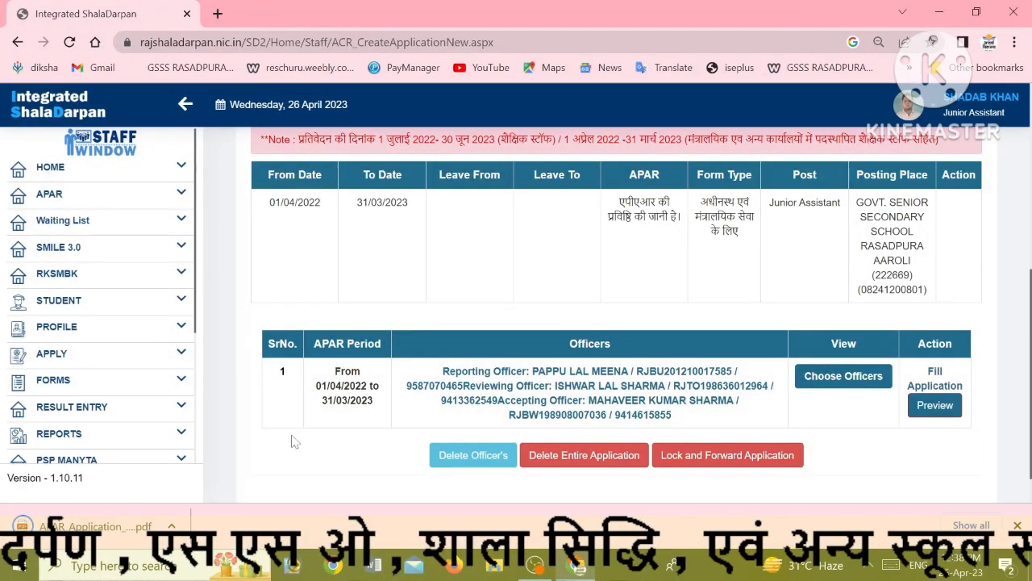
left_click(74, 526)
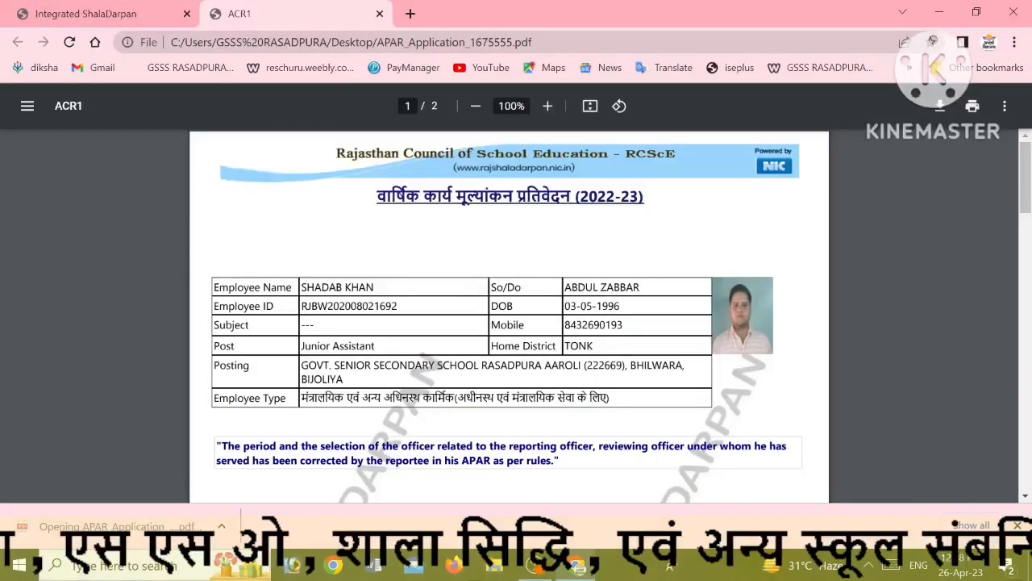
scroll(508, 371, "down", 15)
scroll(515, 400, "up", 3)
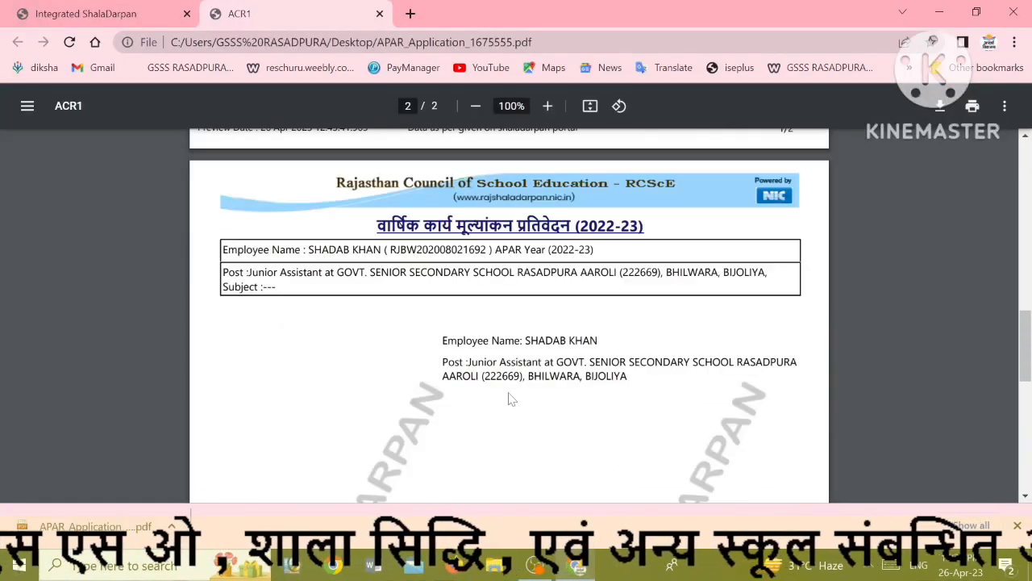
scroll(508, 314, "up", 8)
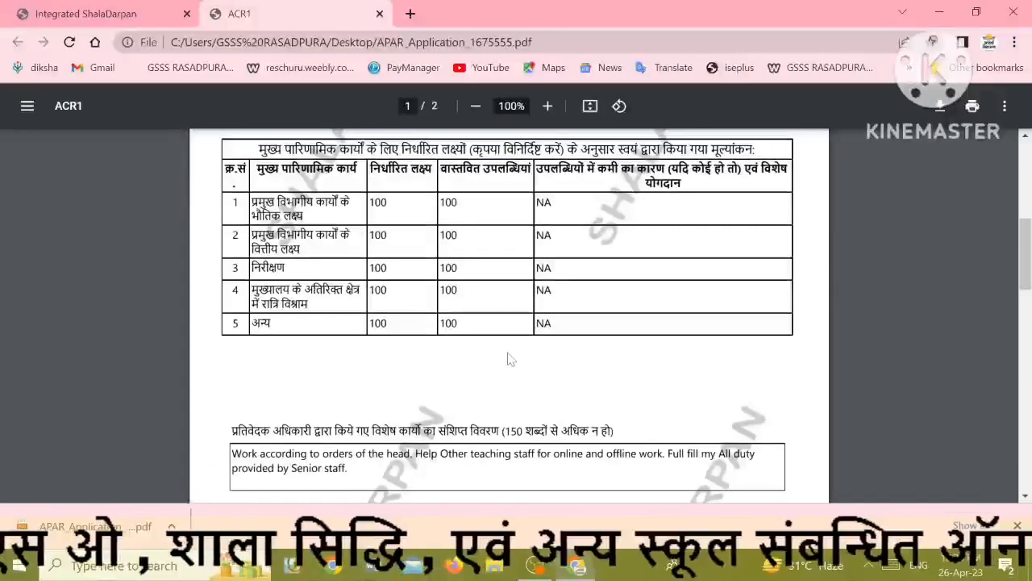
scroll(508, 314, "up", 2)
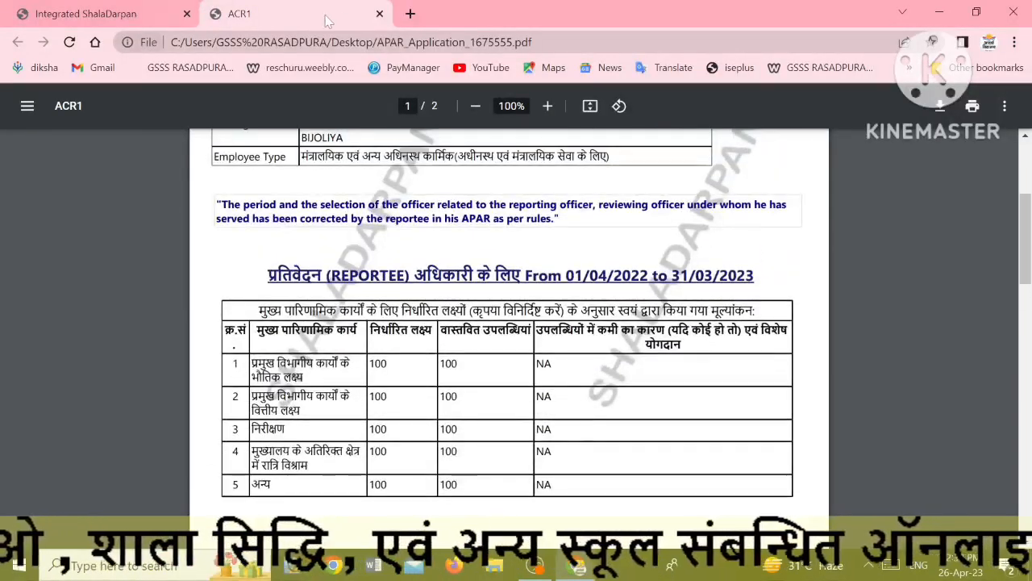
left_click(379, 14)
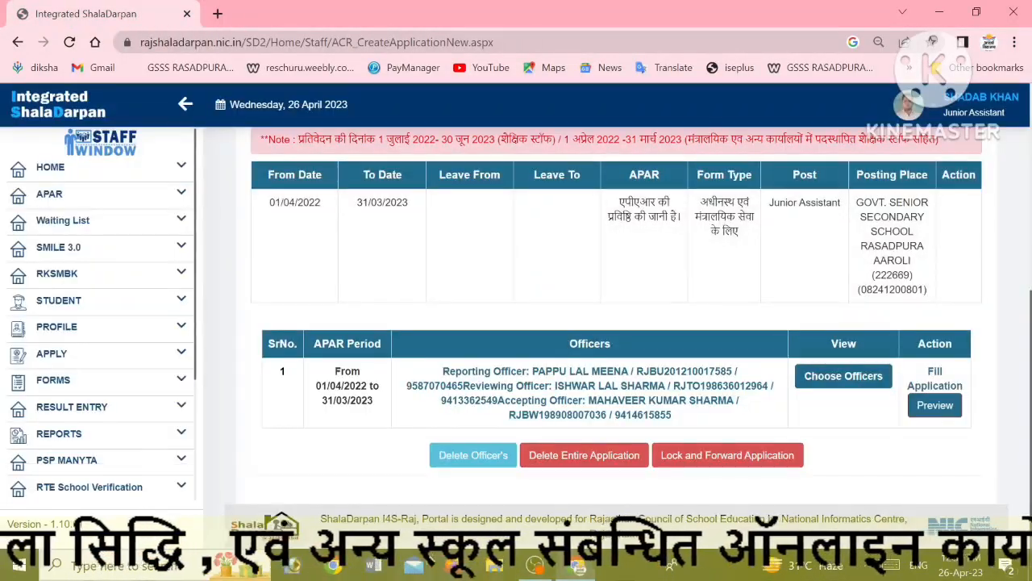
Confirm locking and forwarding the application, saving the medical report choice as No
left_click(718, 457)
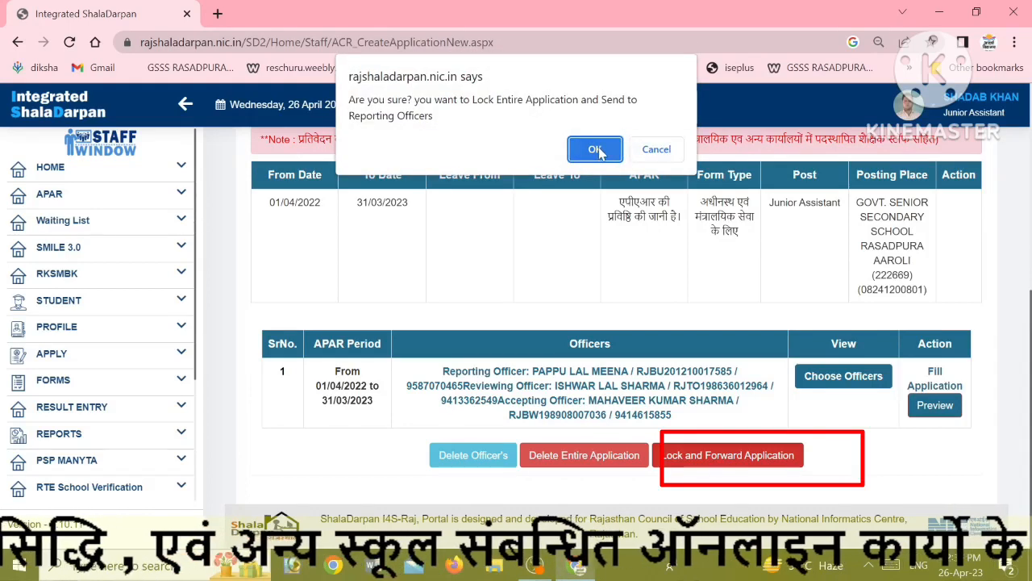
left_click(595, 150)
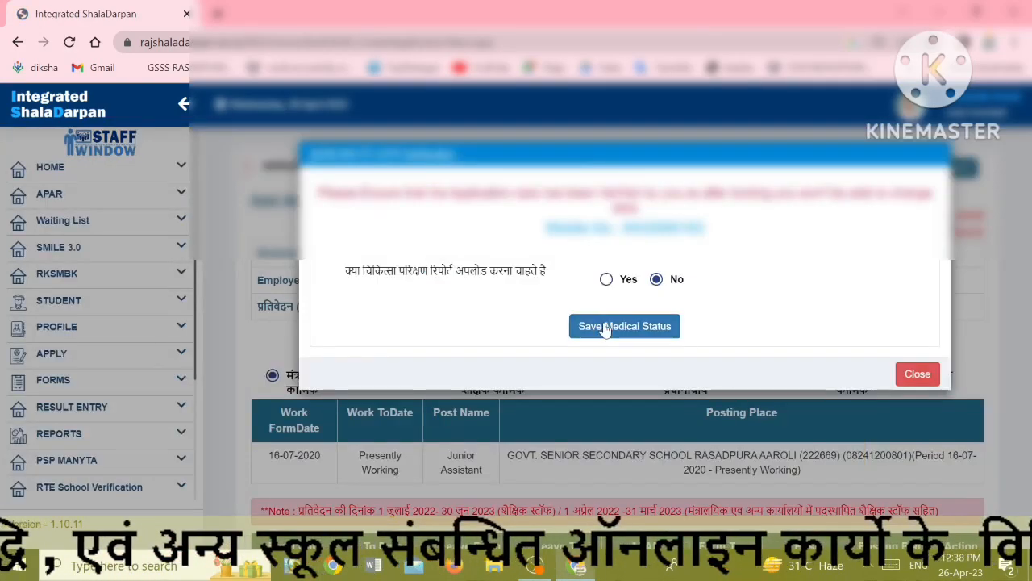
left_click(601, 330)
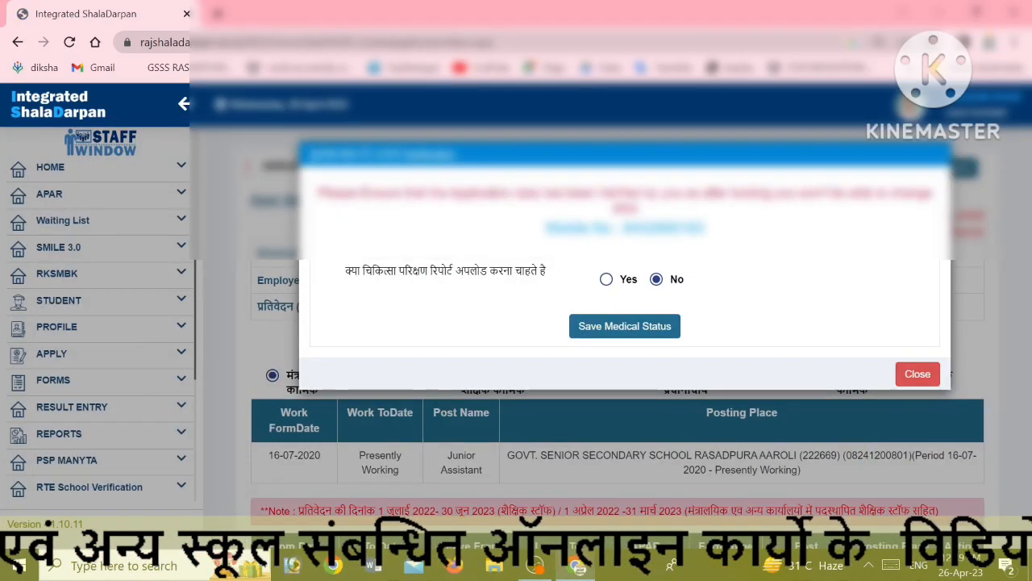
left_click(626, 332)
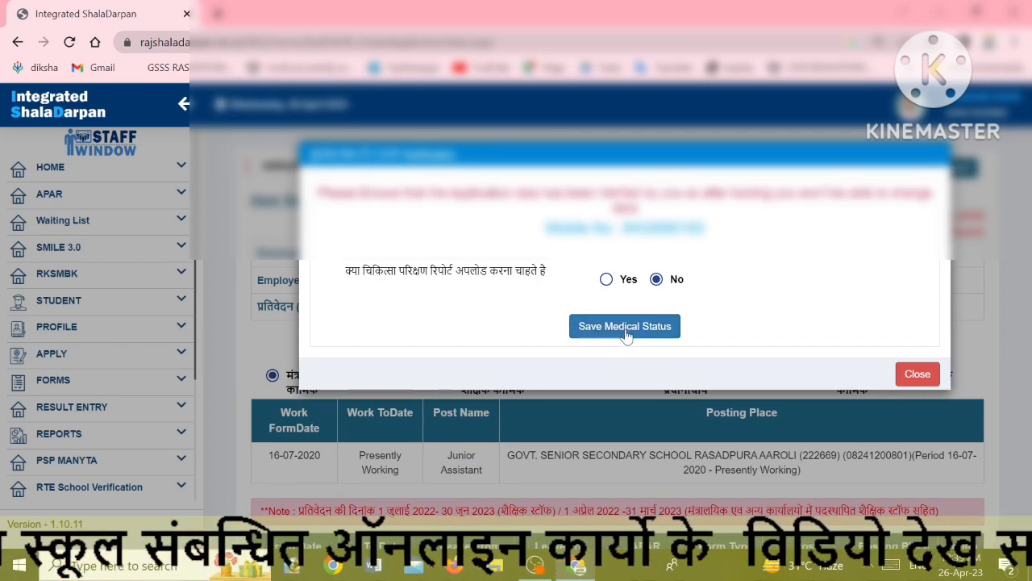
left_click(626, 330)
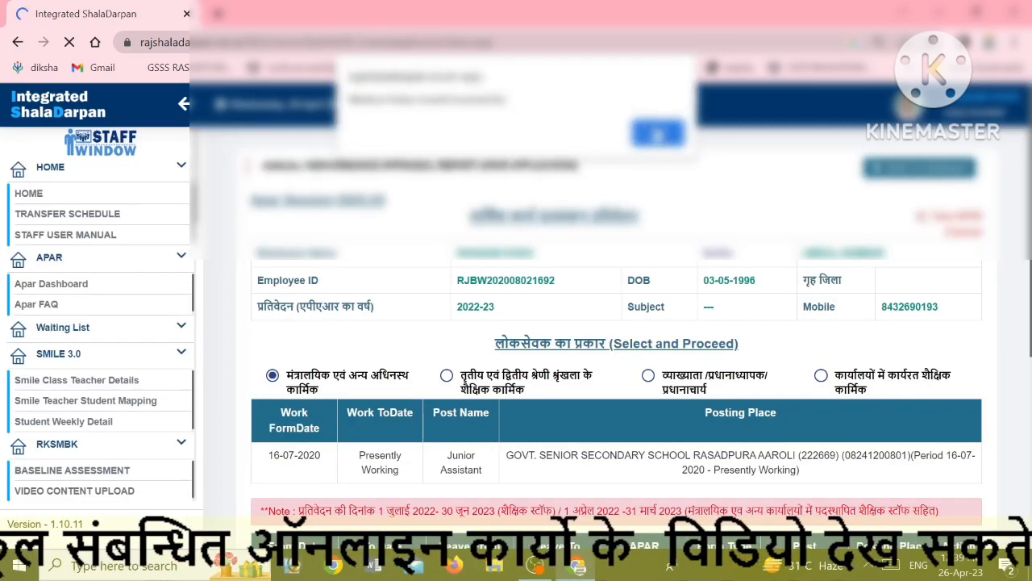
left_click(657, 133)
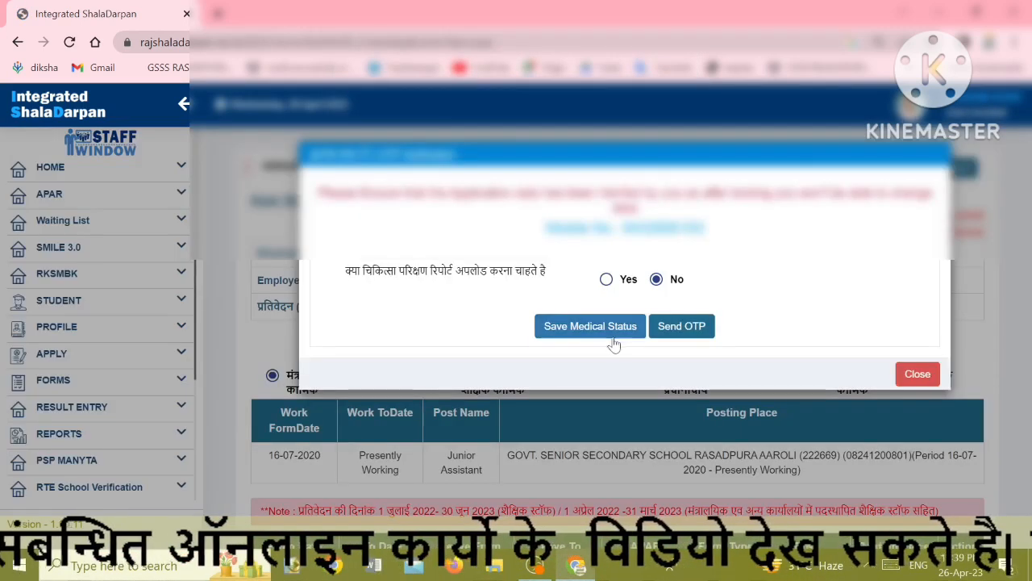
Request an OTP, enter the received code and confirm it to forward the APAR
left_click(690, 329)
left_click(626, 310)
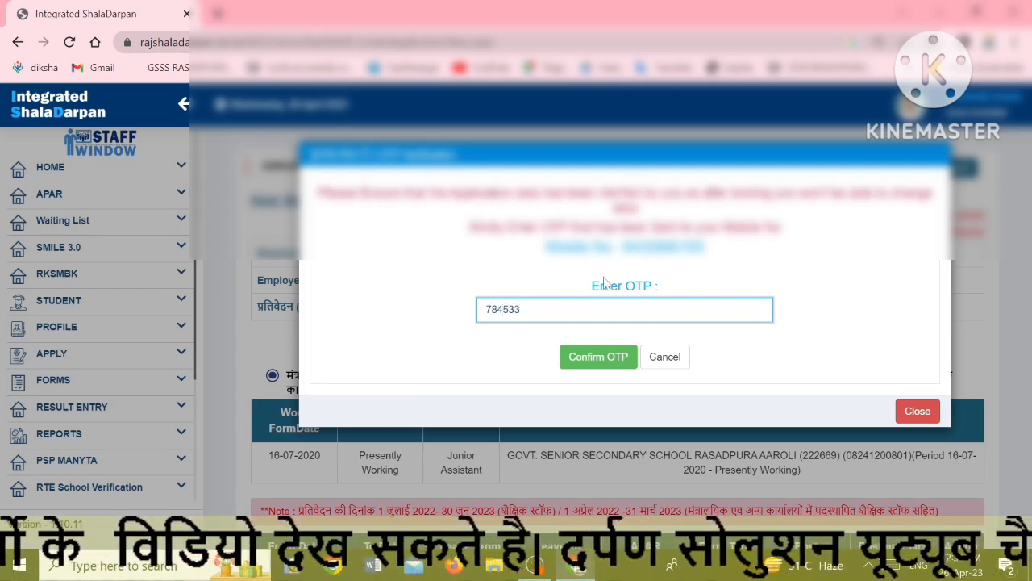
left_click(572, 363)
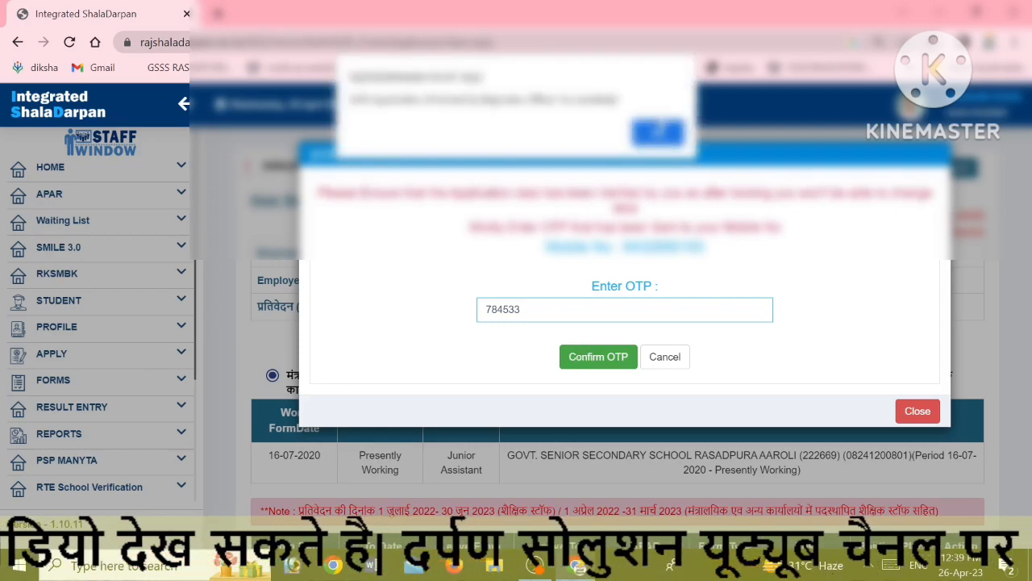
left_click(658, 132)
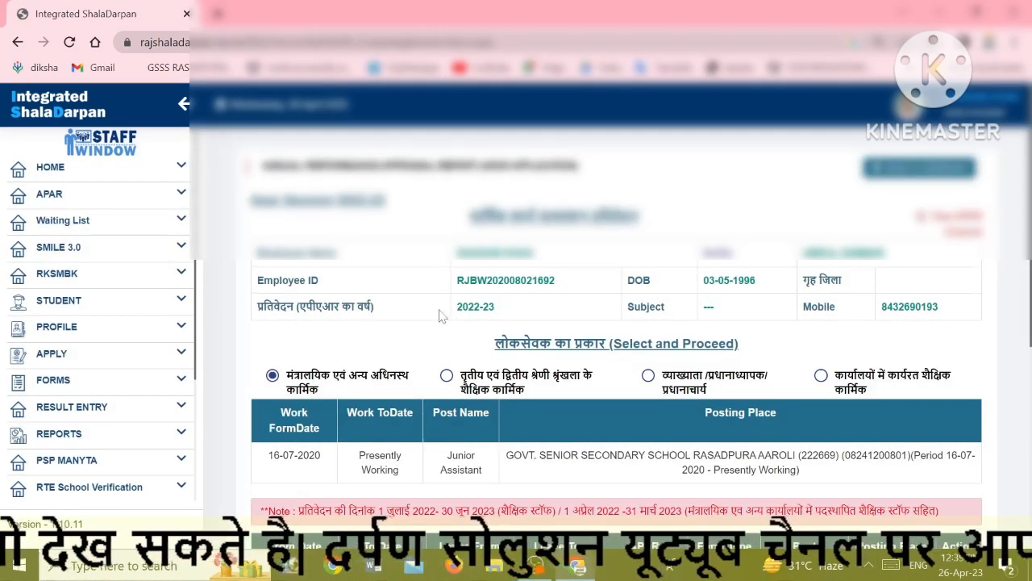
Download the submitted APAR as the ACR1 PDF and scroll through it
scroll(440, 314, "down", 5)
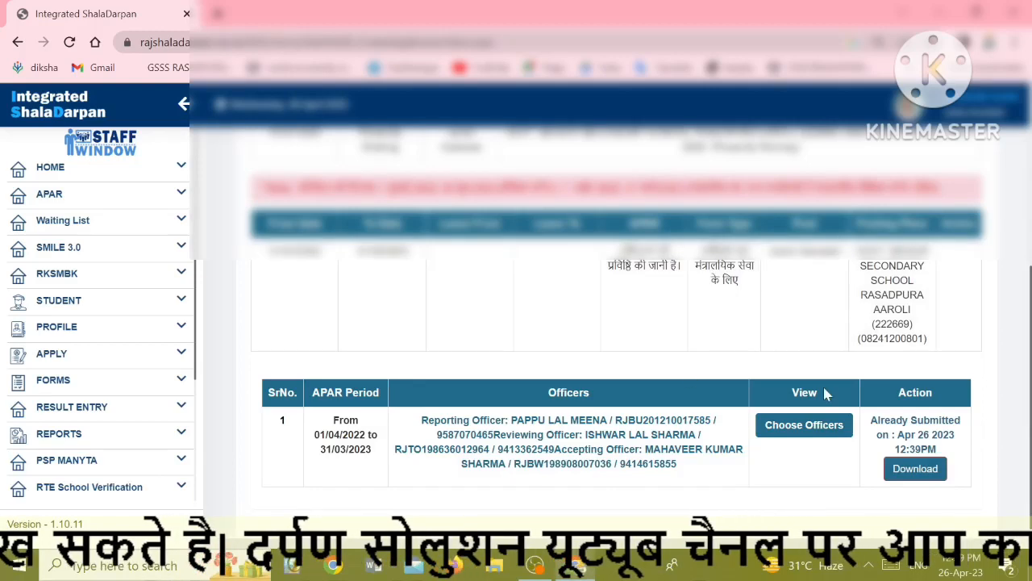
left_click(919, 474)
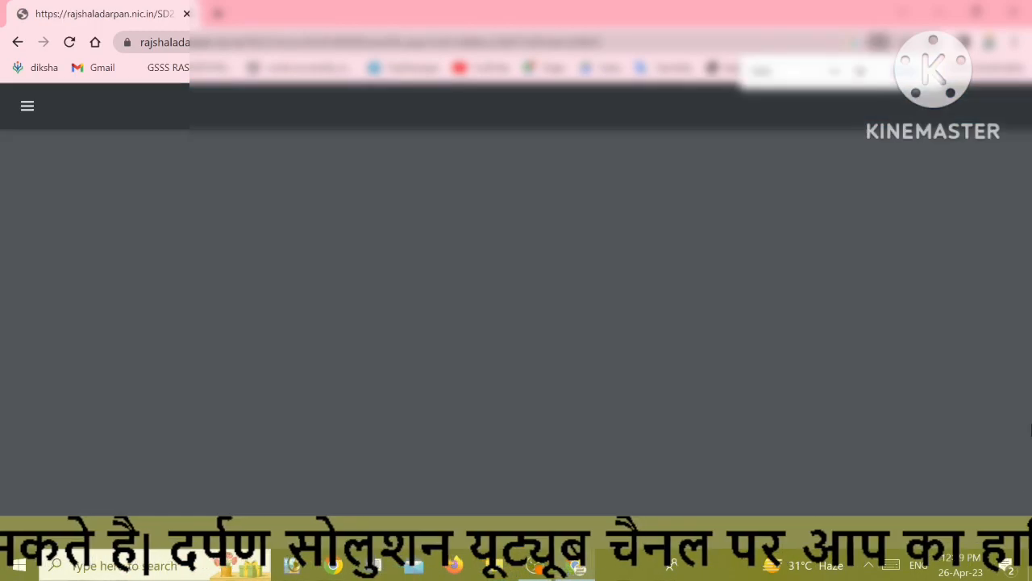
scroll(720, 456, "down", 5)
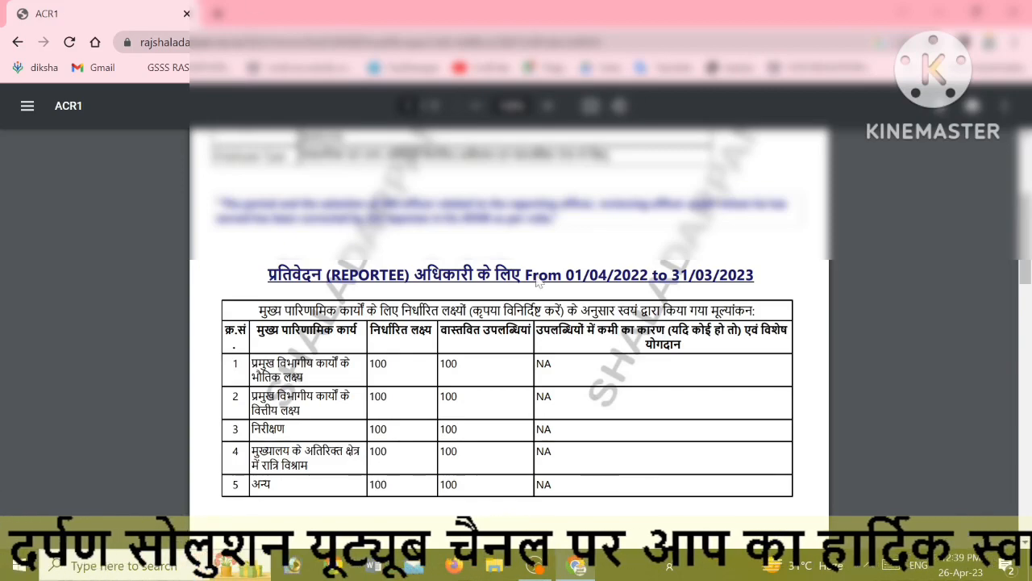
scroll(537, 280, "up", 4)
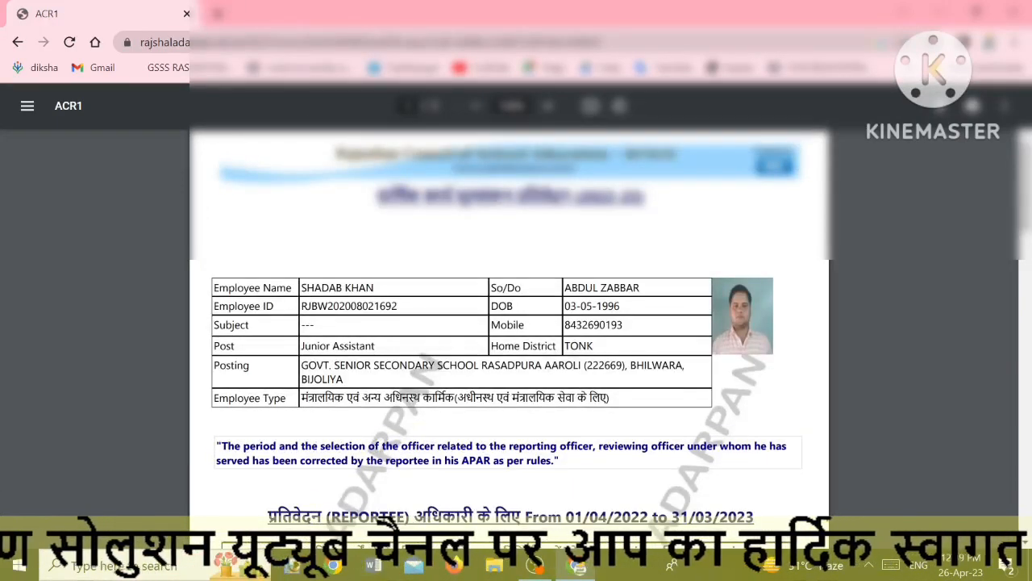
scroll(577, 399, "down", 6)
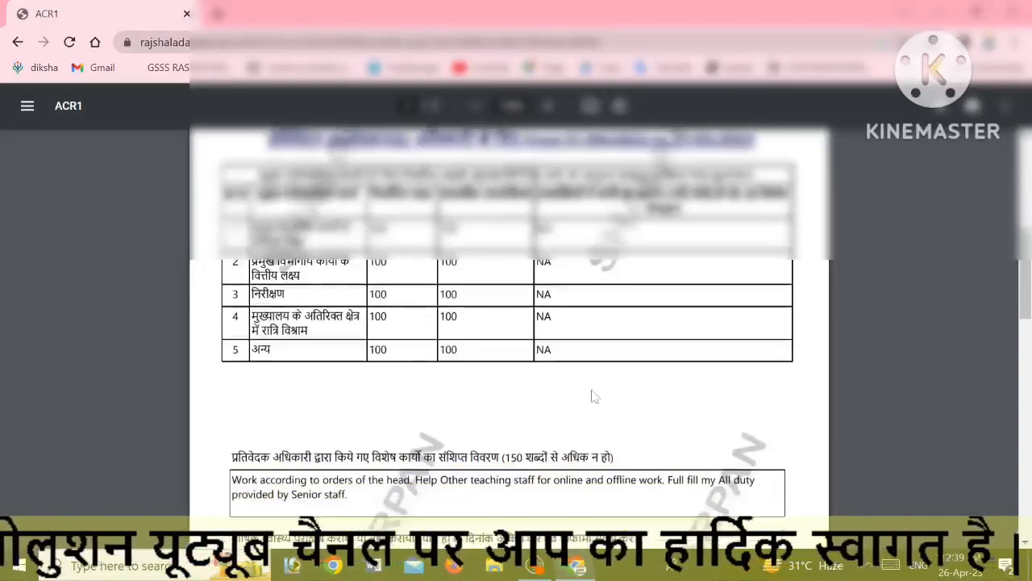
scroll(577, 398, "down", 1)
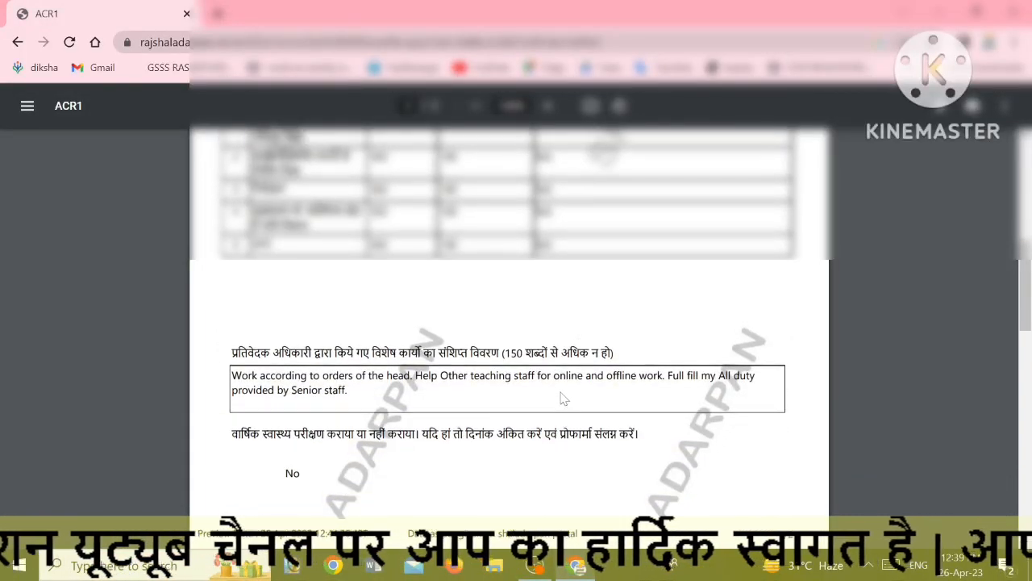
scroll(563, 399, "up", 3)
scroll(567, 401, "up", 1)
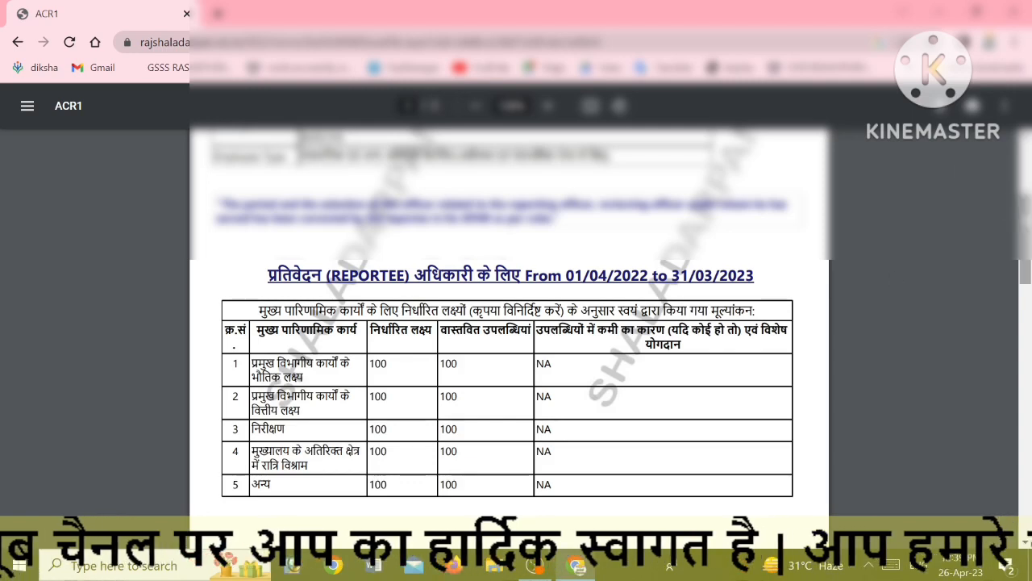
left_click_drag(1025, 226, 1025, 219)
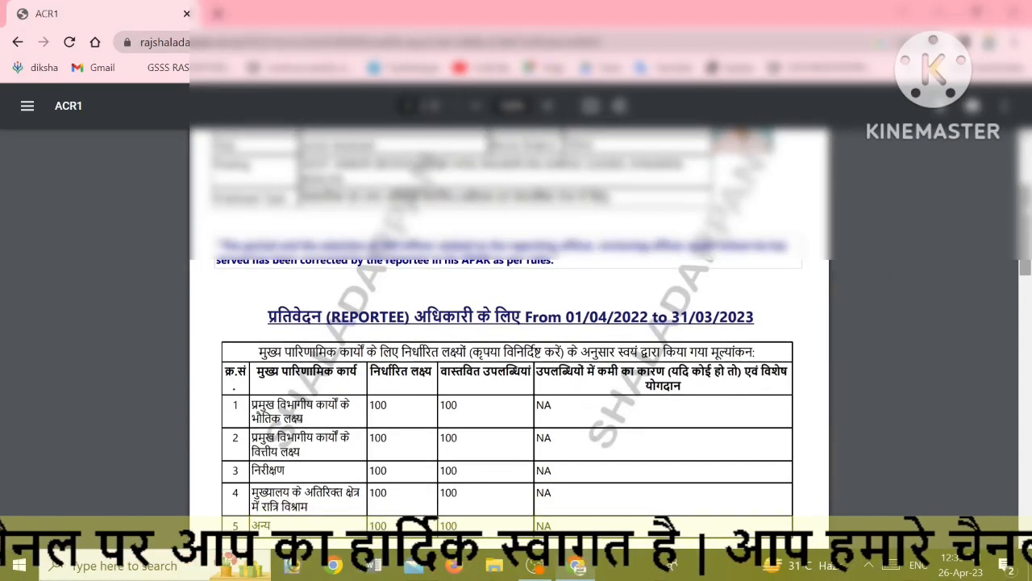
Zoom the PDF view out to review it, then return to the APAR status page
left_click(1013, 42)
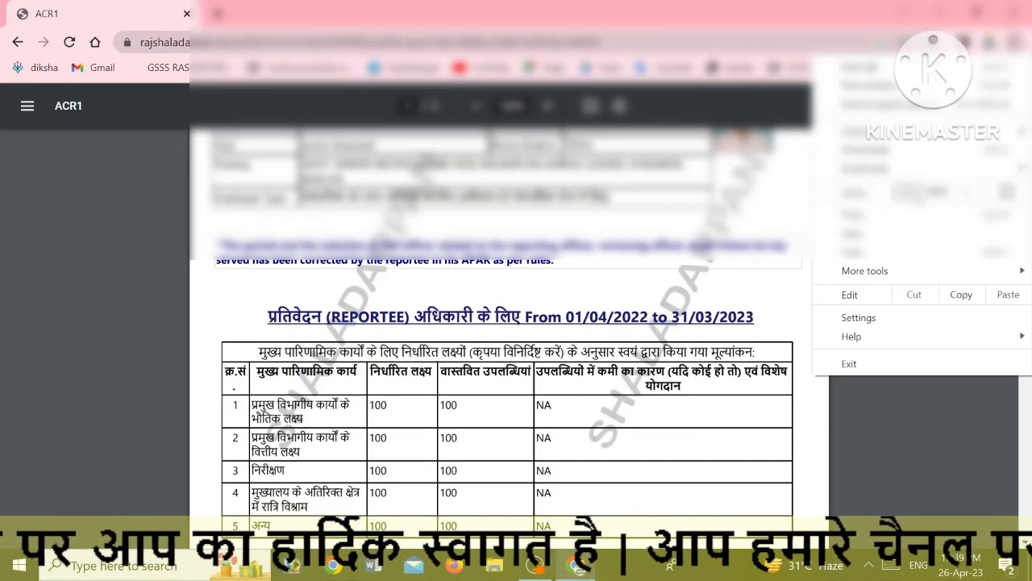
left_click(909, 192)
left_click(912, 193)
left_click(698, 274)
scroll(674, 289, "up", 2)
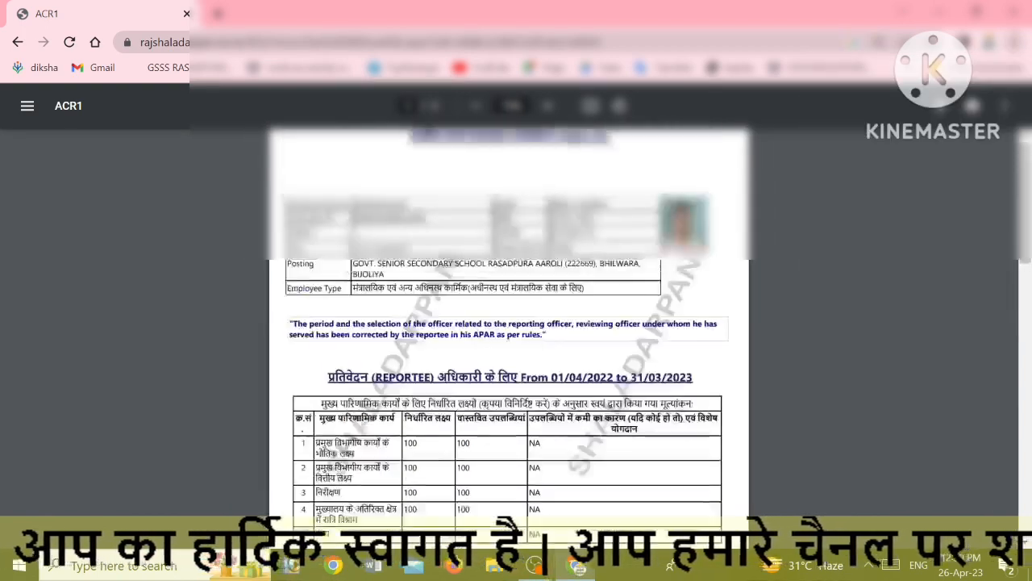
scroll(657, 289, "down", 1)
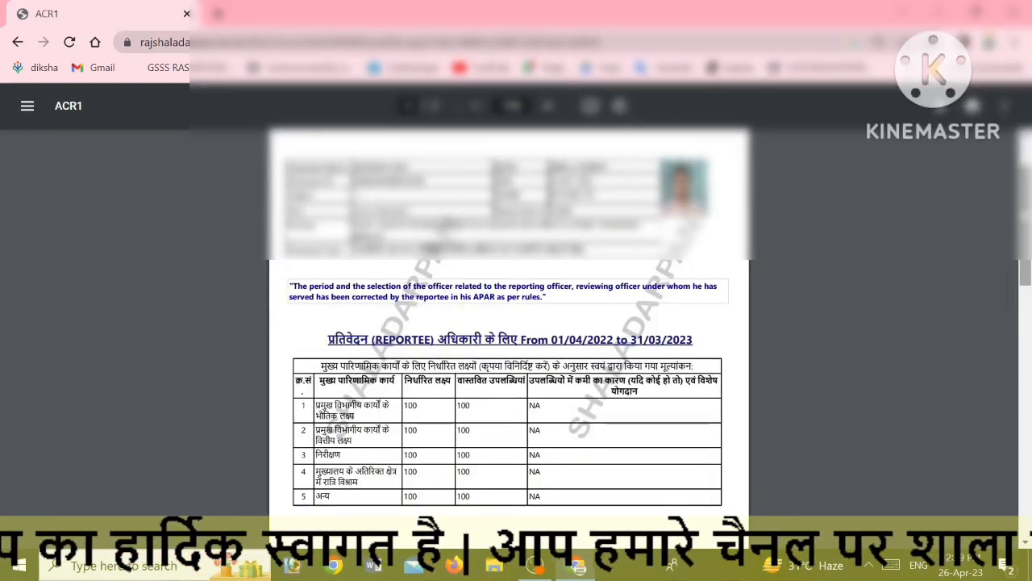
scroll(1018, 234, "down", 1)
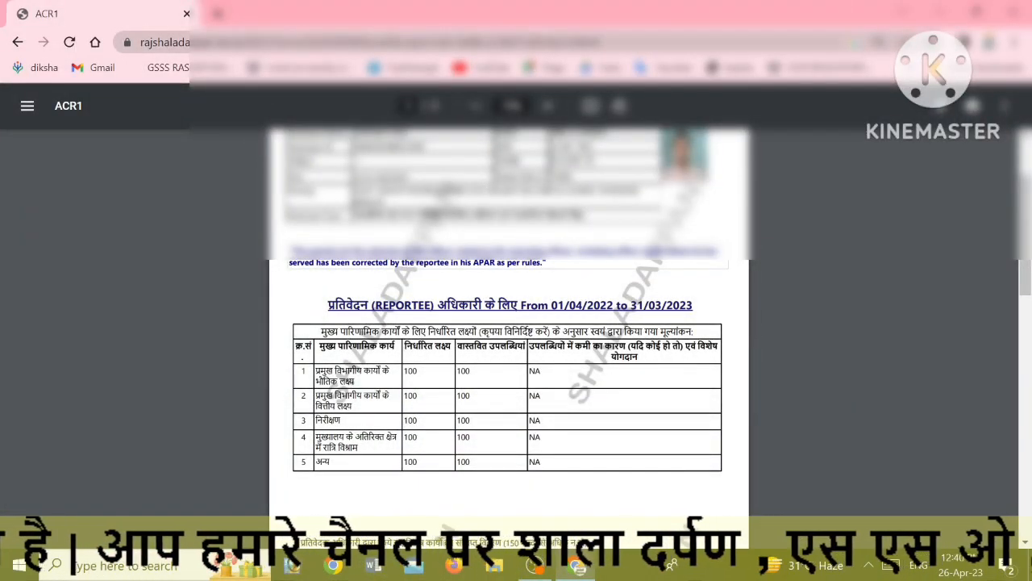
left_click(18, 42)
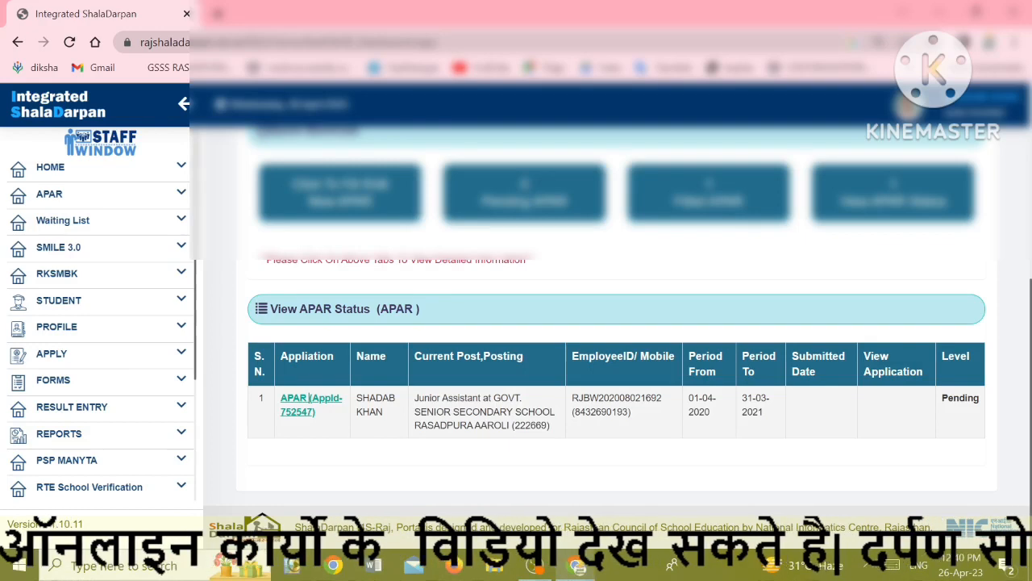
Check the Filled APAR list showing the 2022-23 APAR Submitted at Reporting level
left_click_drag(943, 398, 981, 401)
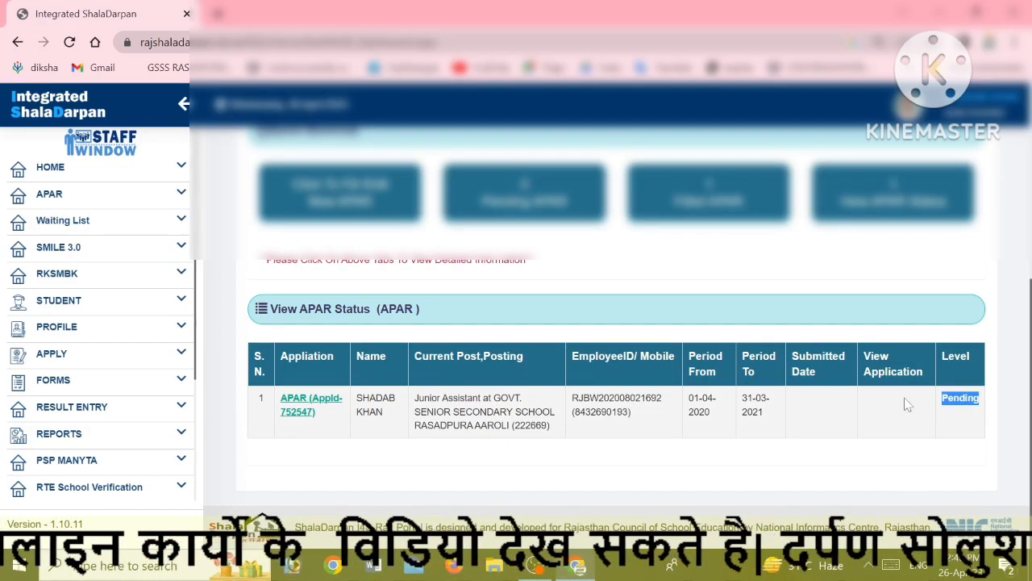
left_click(703, 194)
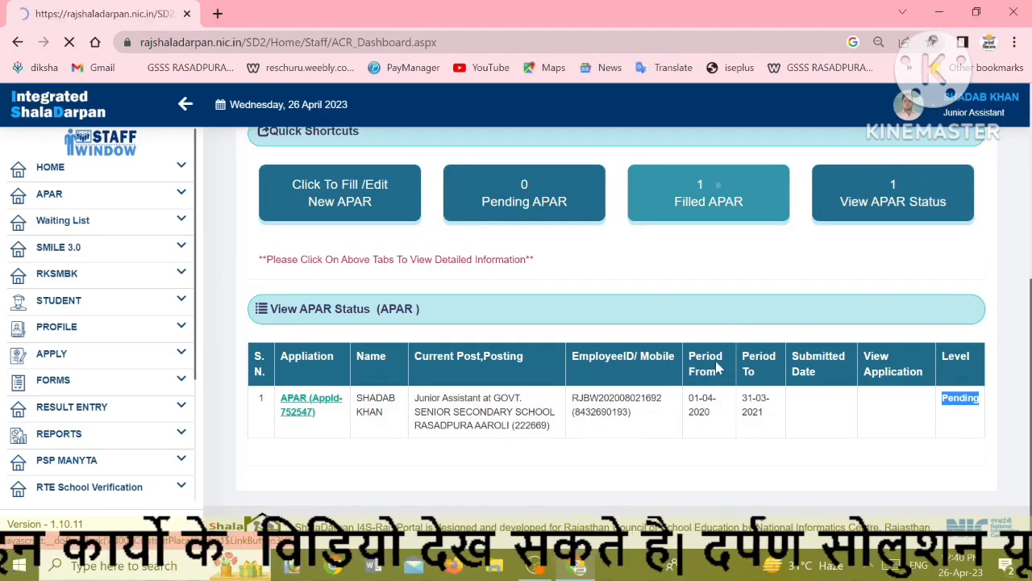
scroll(724, 379, "down", 3)
scroll(724, 379, "down", 1)
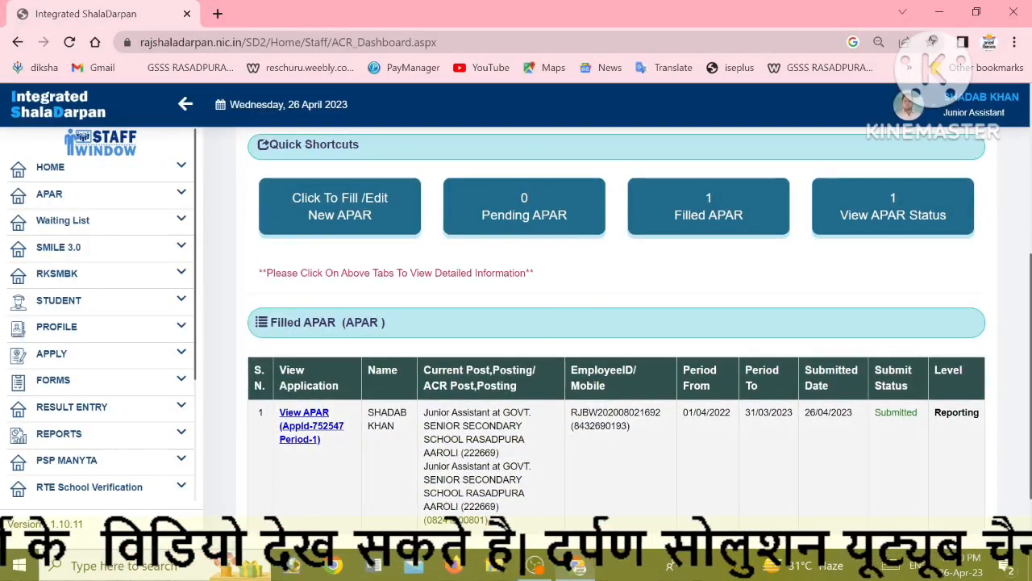
left_click_drag(942, 413, 990, 421)
scroll(695, 430, "down", 1)
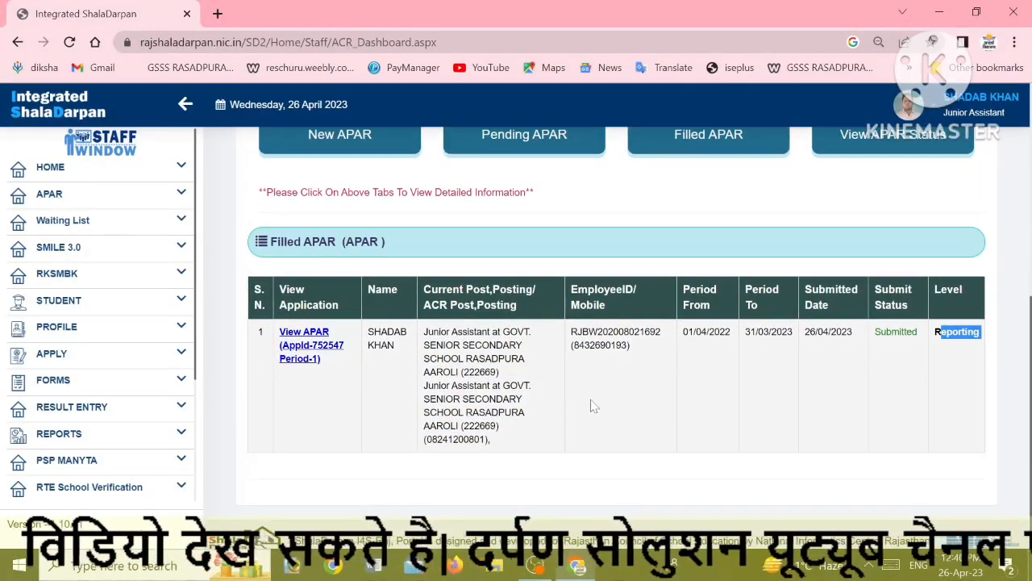
Log out of the staff portal from the profile menu
scroll(617, 407, "up", 1)
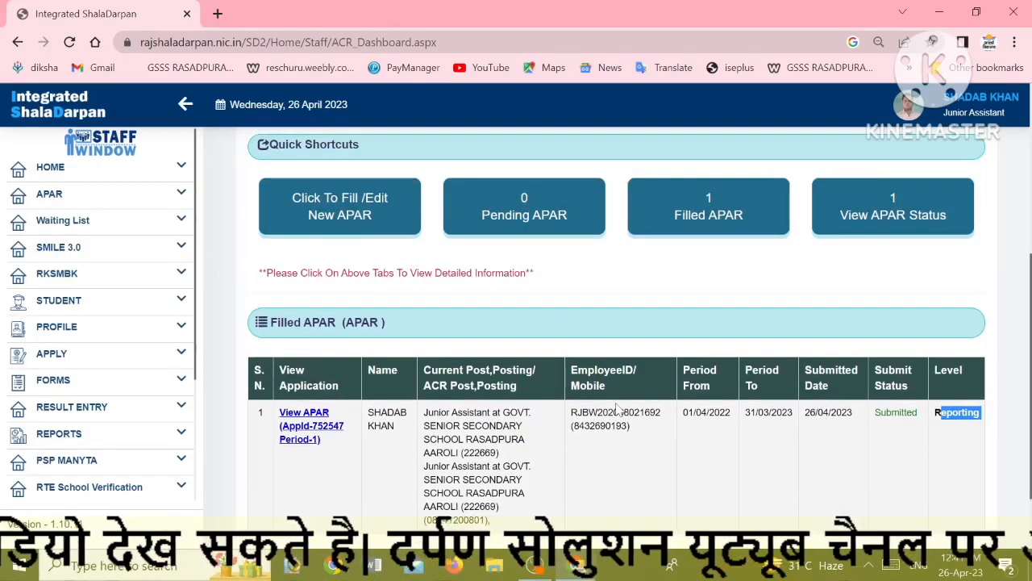
left_click(936, 107)
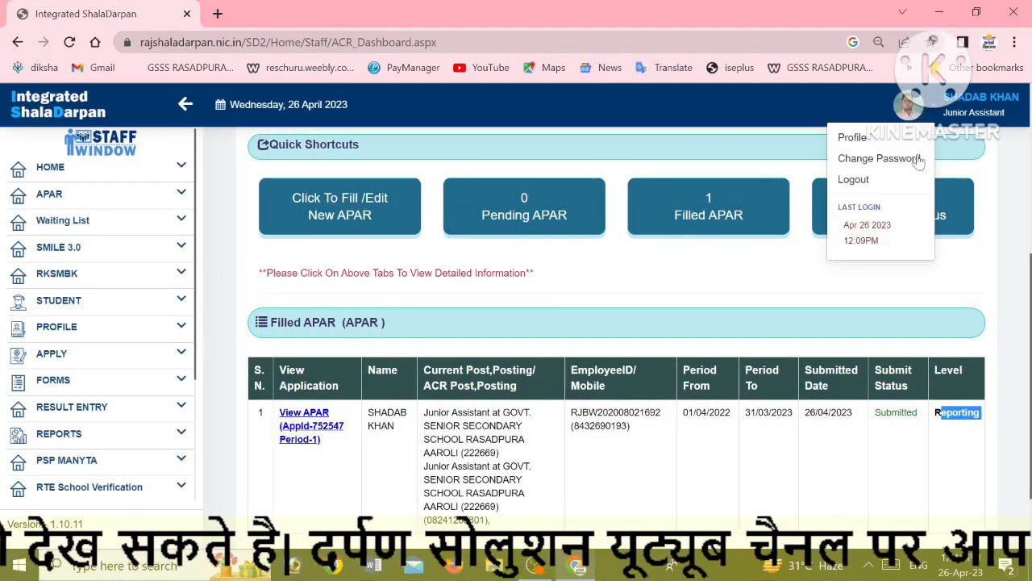
left_click(853, 179)
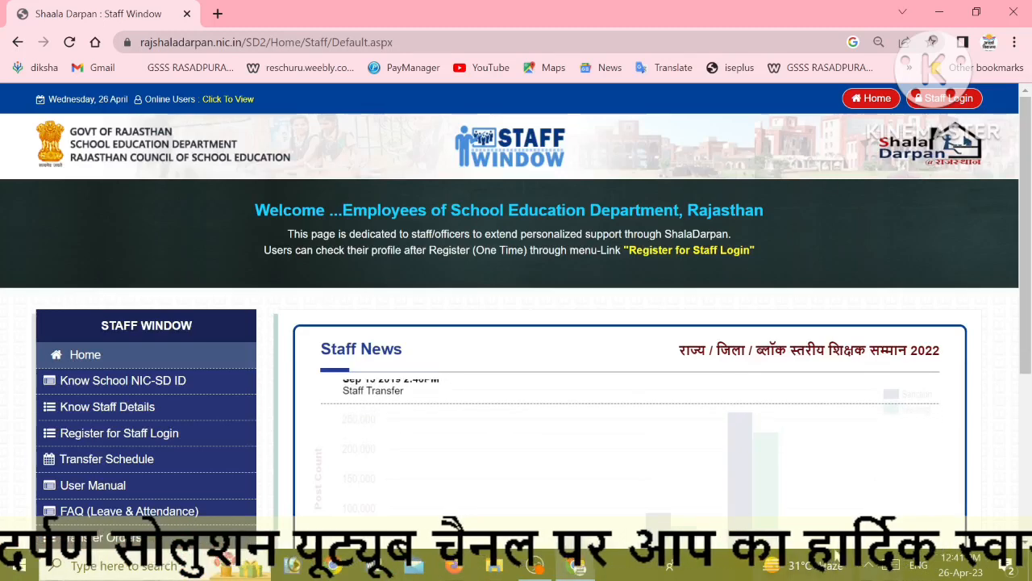
Open the Staff Login page from the Staff Window home page's top-right button
left_click(929, 99)
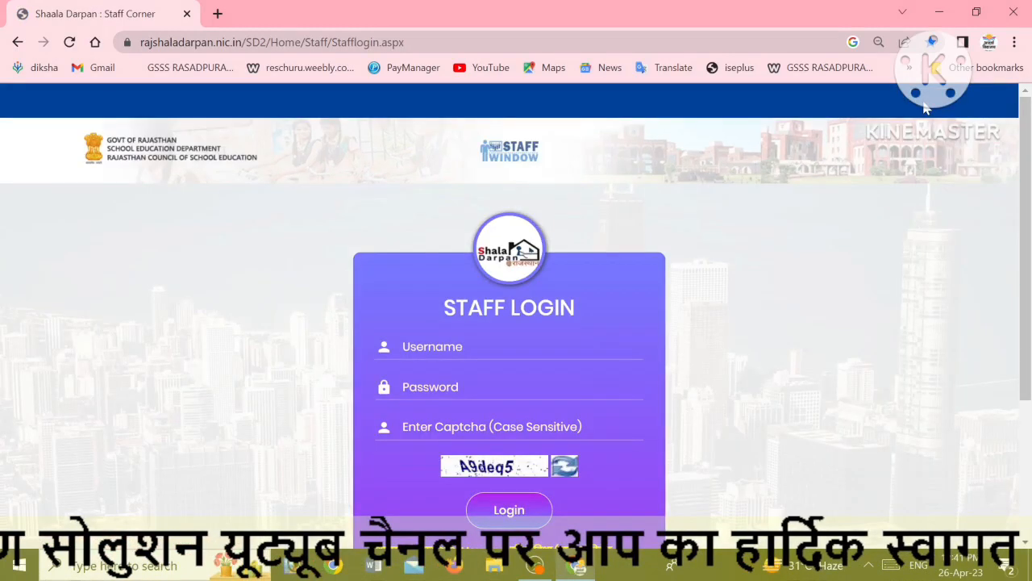